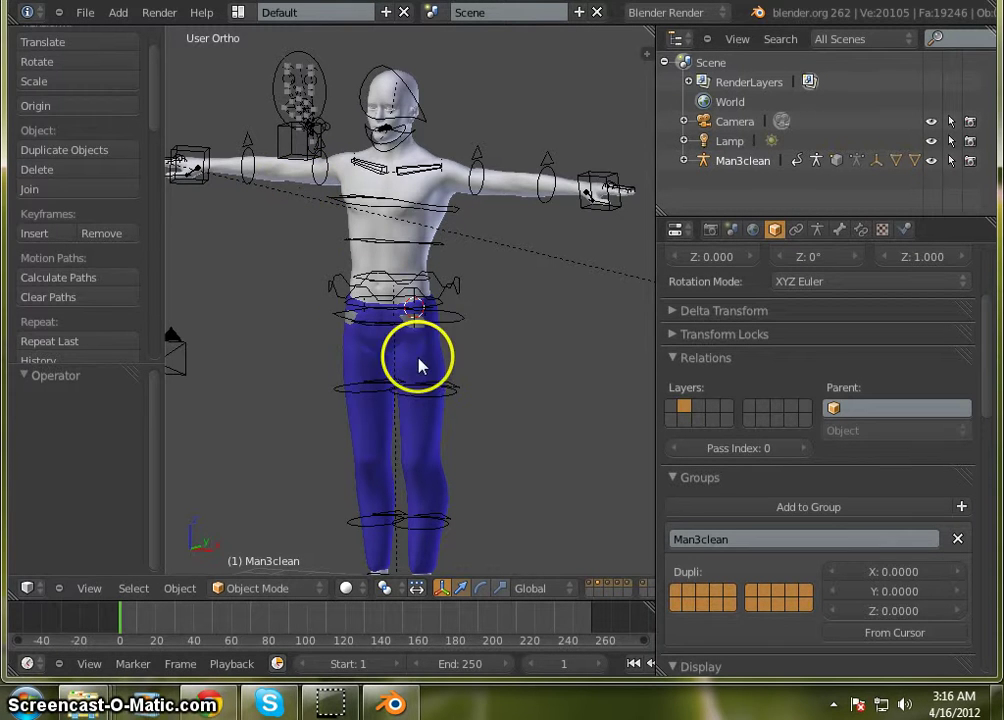
scroll(387, 240, "up", 4)
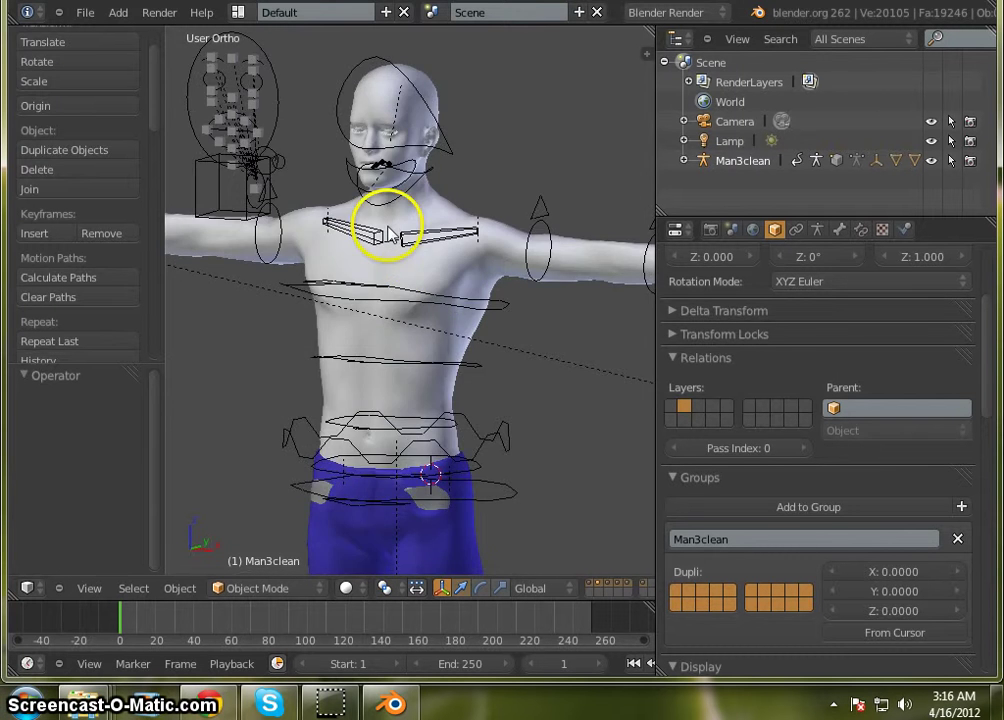
scroll(395, 260, "down", 3)
middle_click_drag(399, 287, 282, 287)
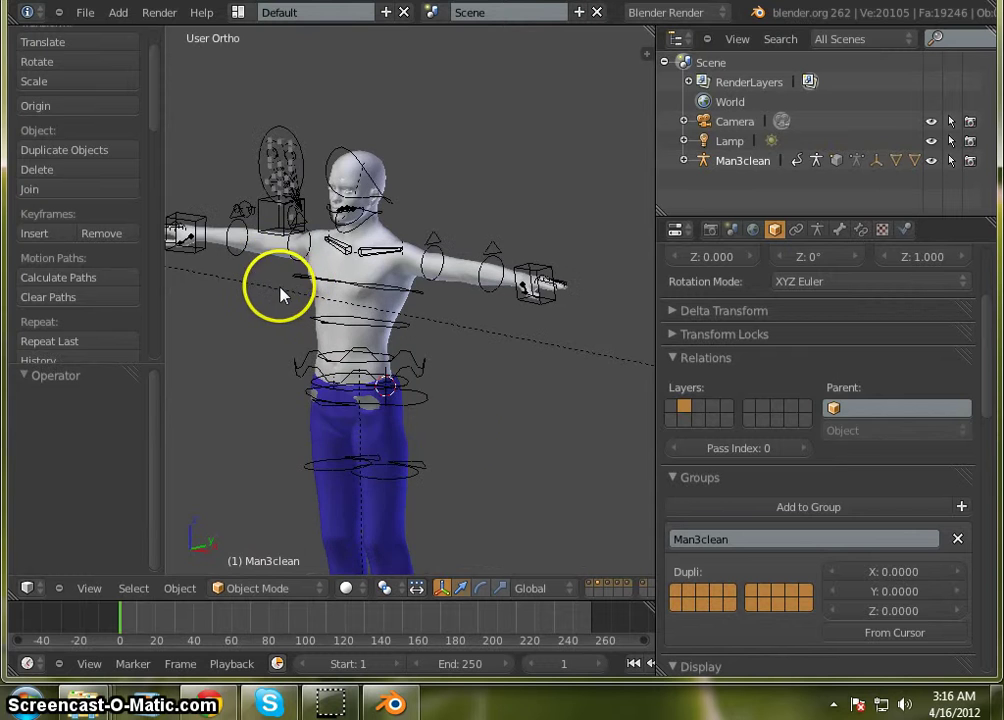
mouse_move(365, 417)
middle_mouse_down()
mouse_move(432, 446)
mouse_move(333, 412)
mouse_move(372, 436)
middle_mouse_up()
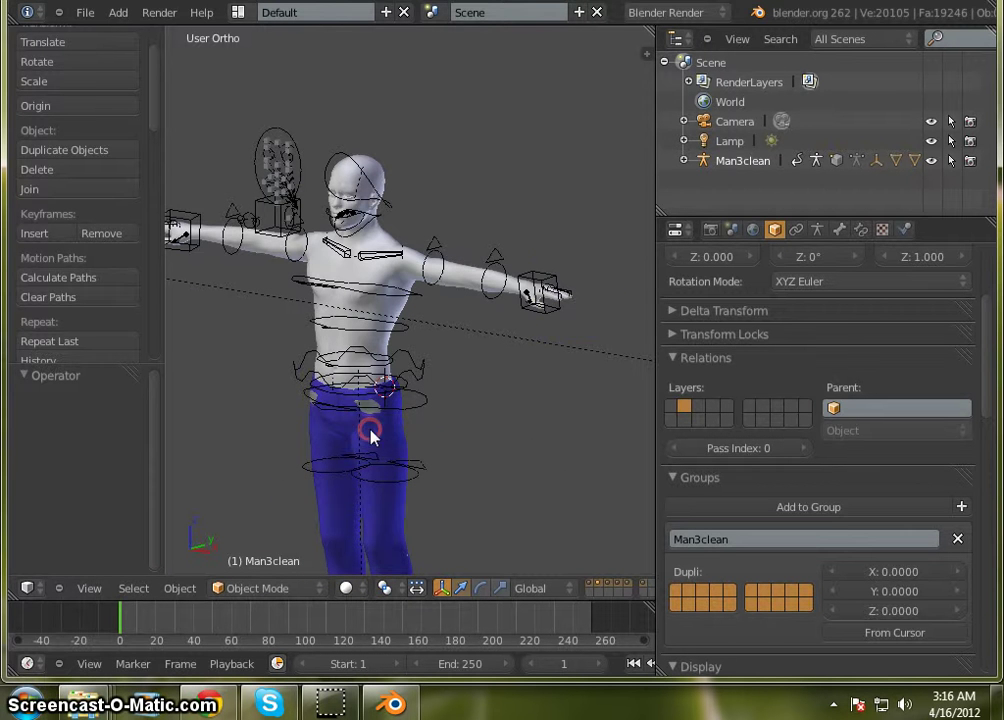
Widen the 3D viewport by narrowing the outliner and properties area
left_click(652, 281)
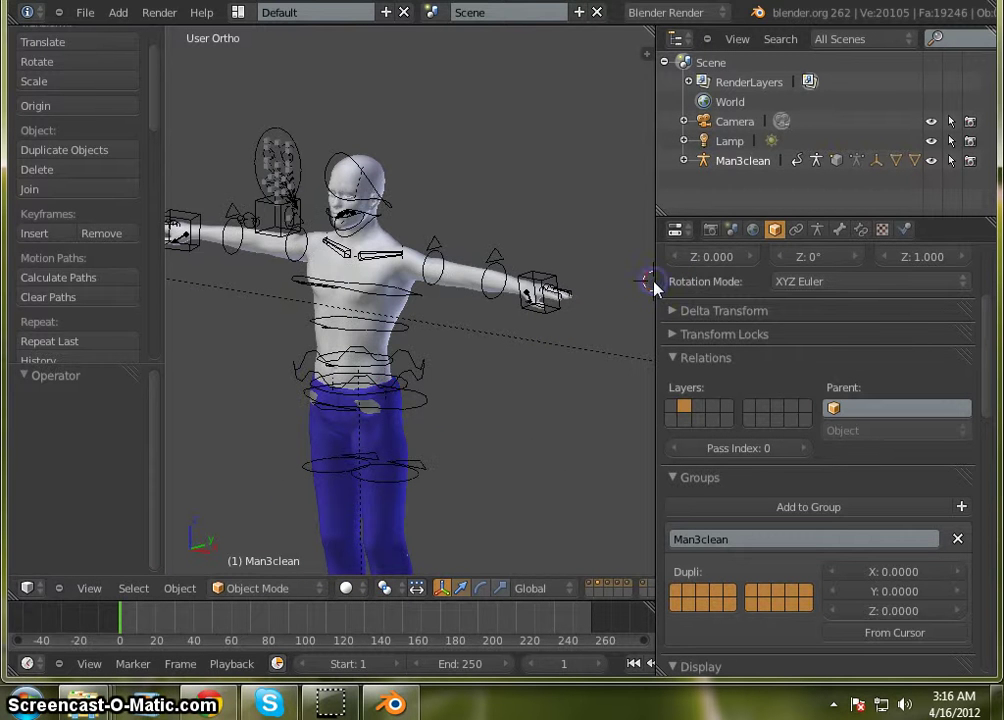
left_click_drag(657, 290, 895, 312)
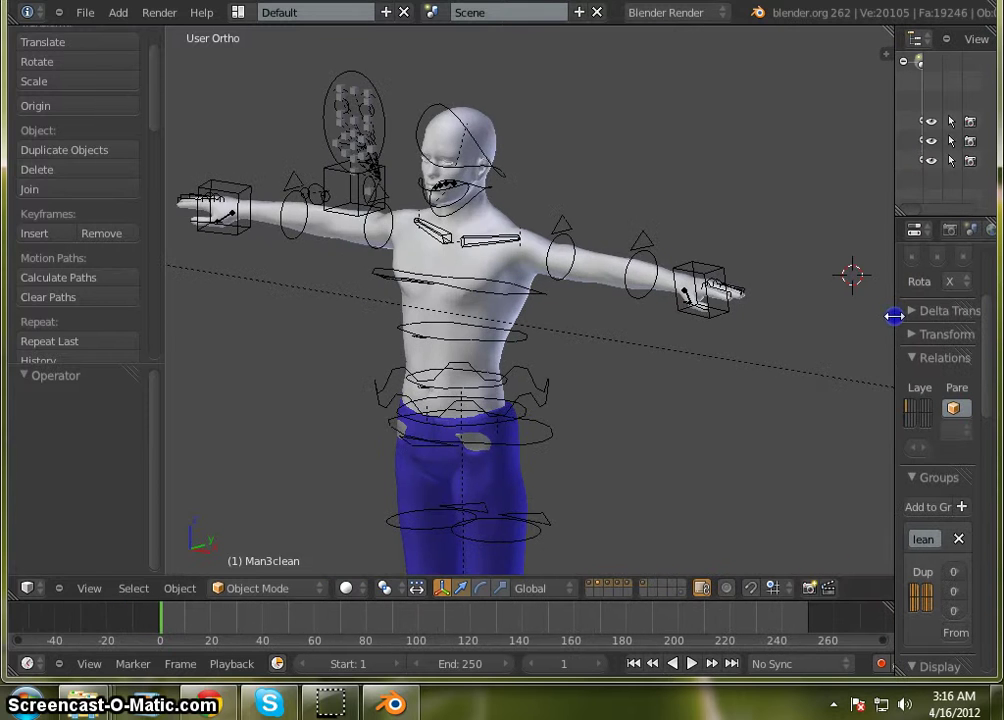
scroll(418, 232, "down", 2)
scroll(418, 232, "up", 2)
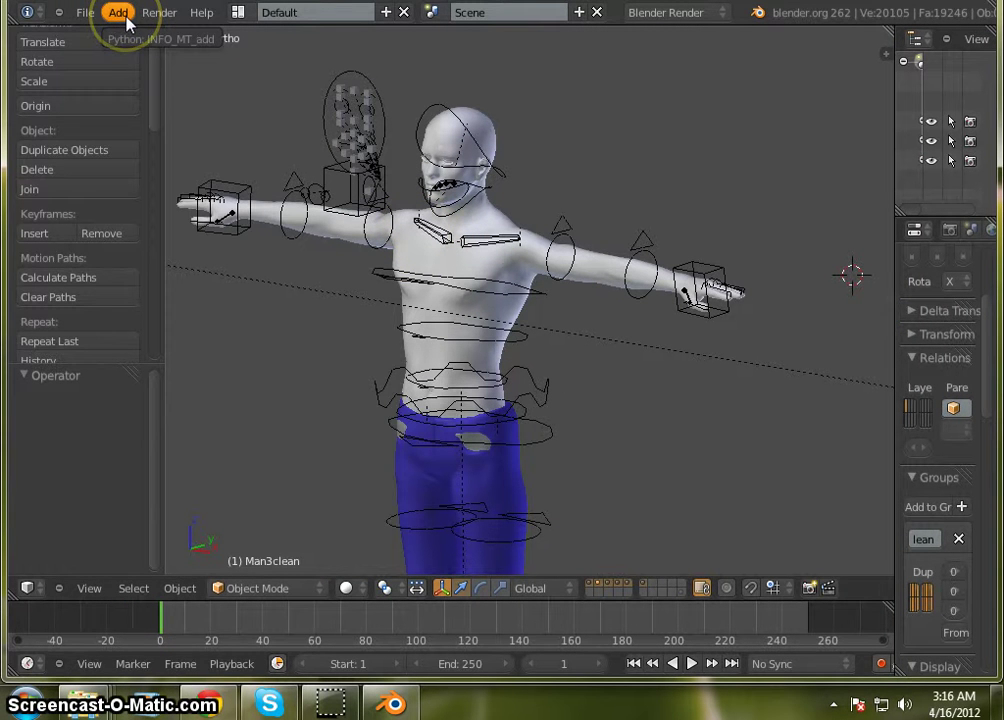
Append the SweaterMesh object from stablemakehumanbasic.blend into the scene
left_click(88, 14)
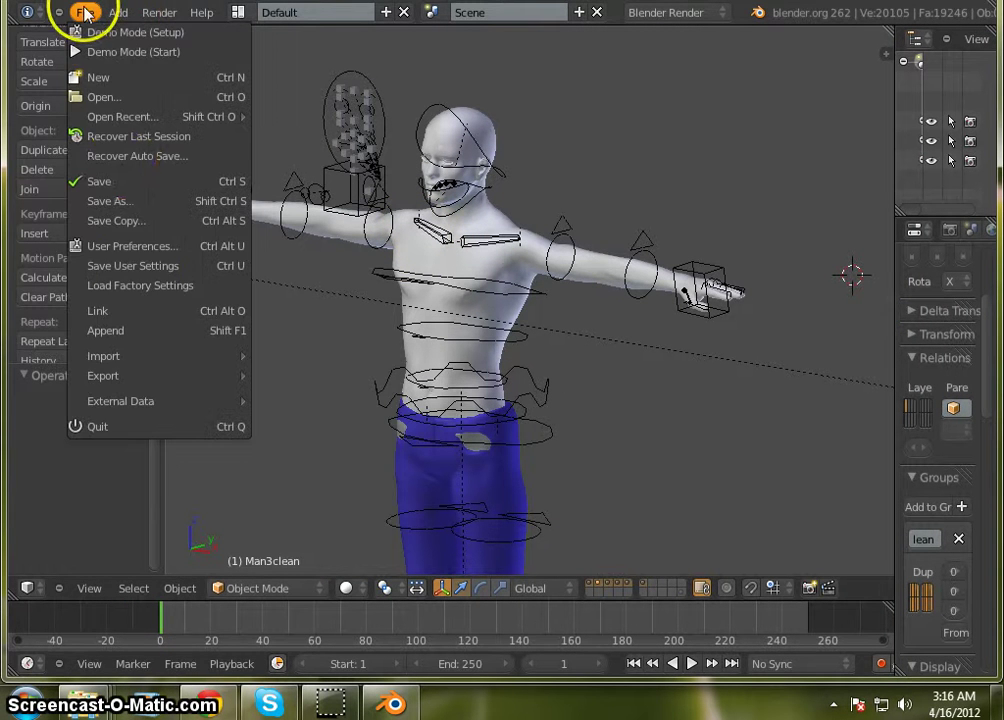
left_click(122, 334)
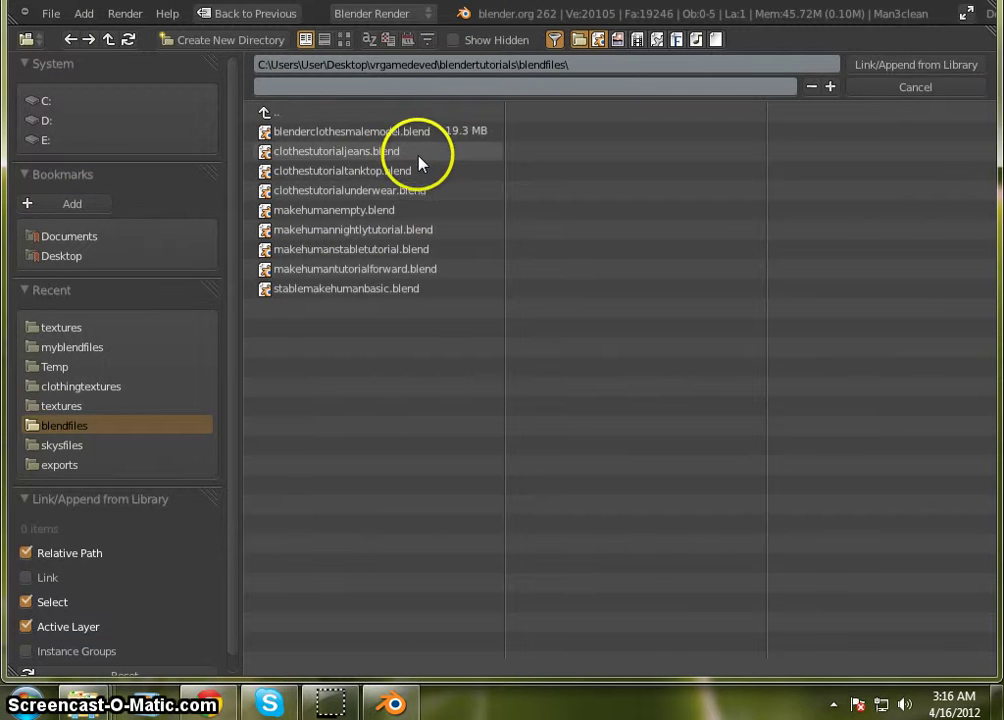
left_click(431, 287)
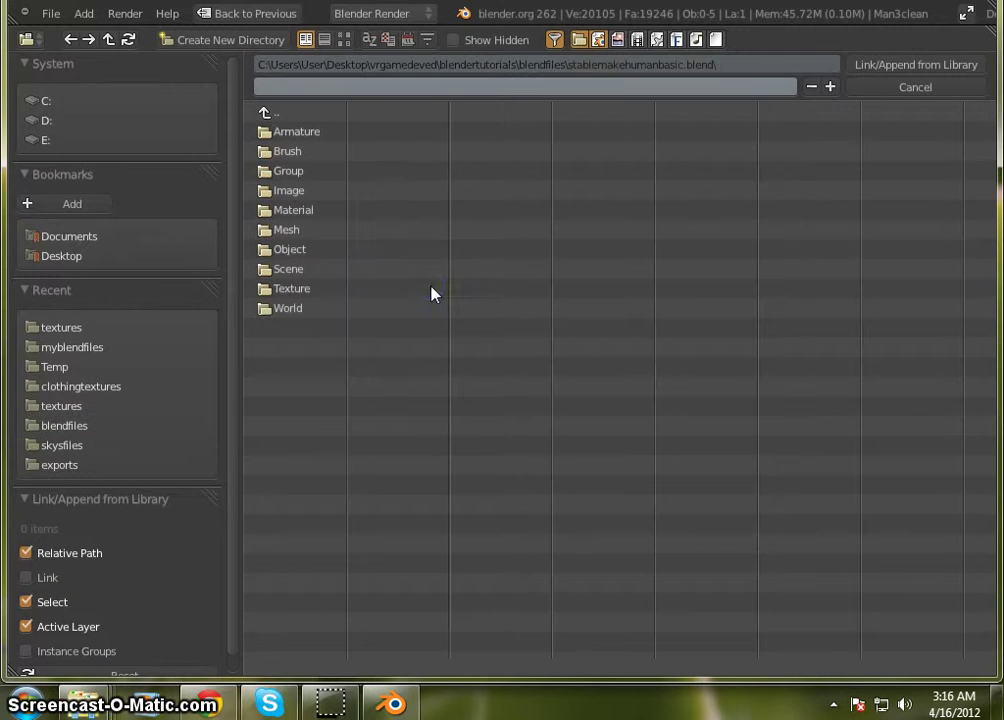
left_click(288, 252)
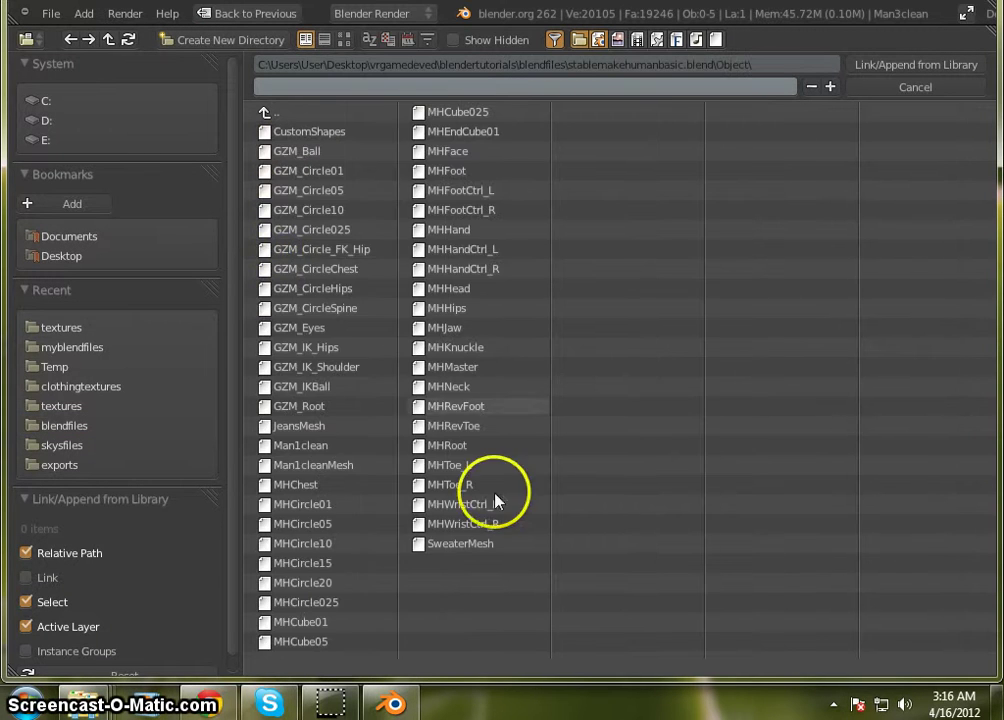
double_click(503, 545)
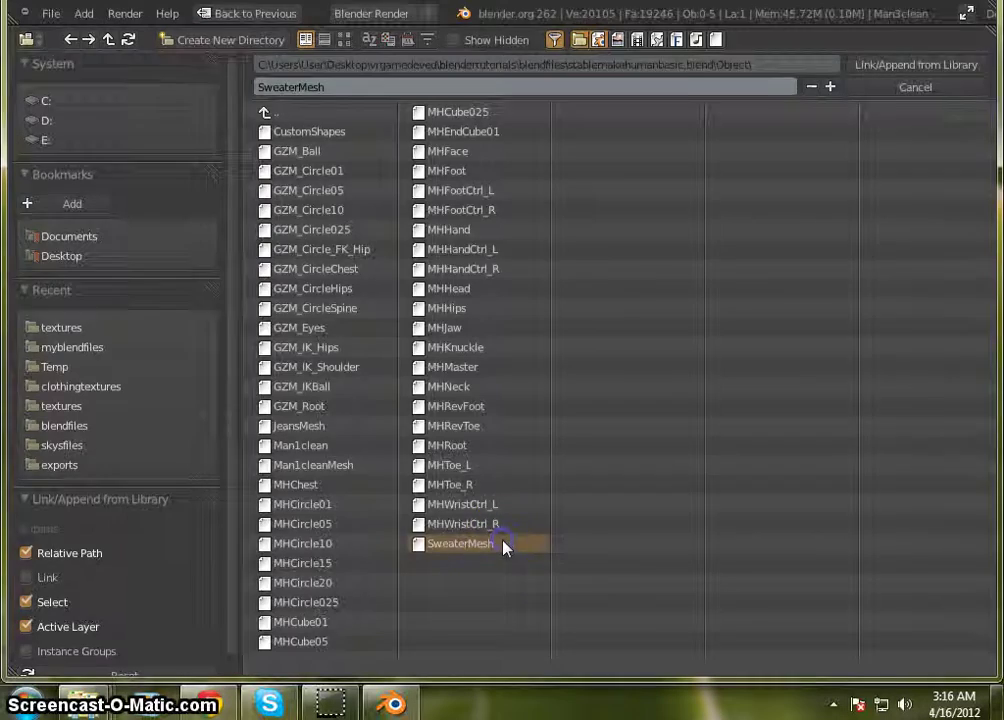
mouse_move(485, 262)
middle_mouse_down()
mouse_move(489, 287)
mouse_move(338, 273)
mouse_move(587, 300)
mouse_move(285, 283)
mouse_move(459, 325)
mouse_move(473, 294)
mouse_move(455, 315)
middle_mouse_up()
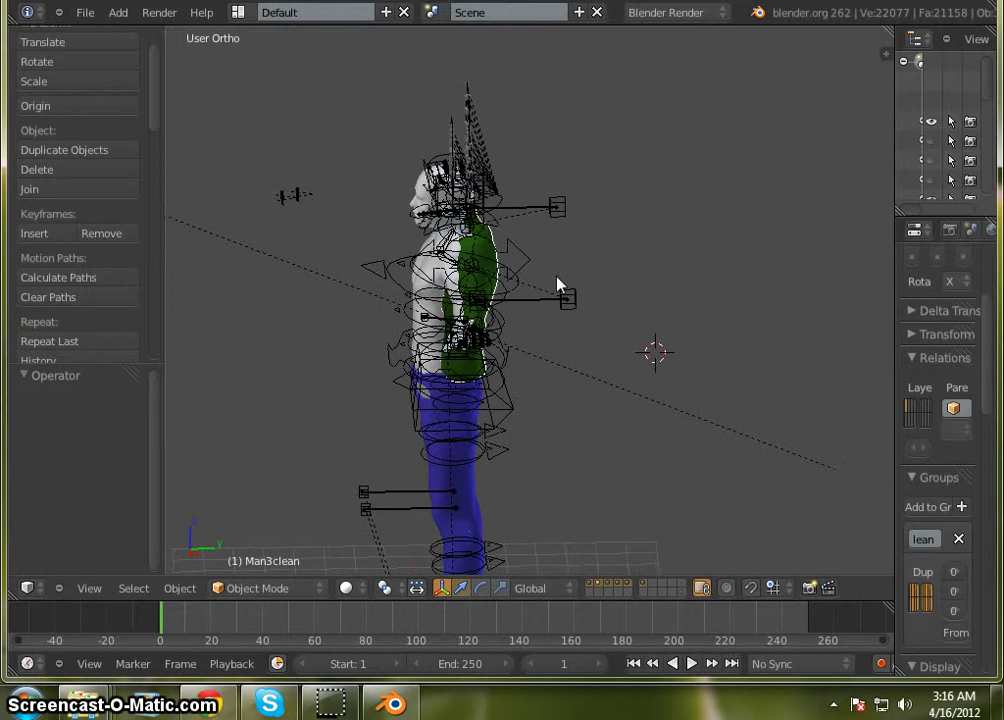
key("g")
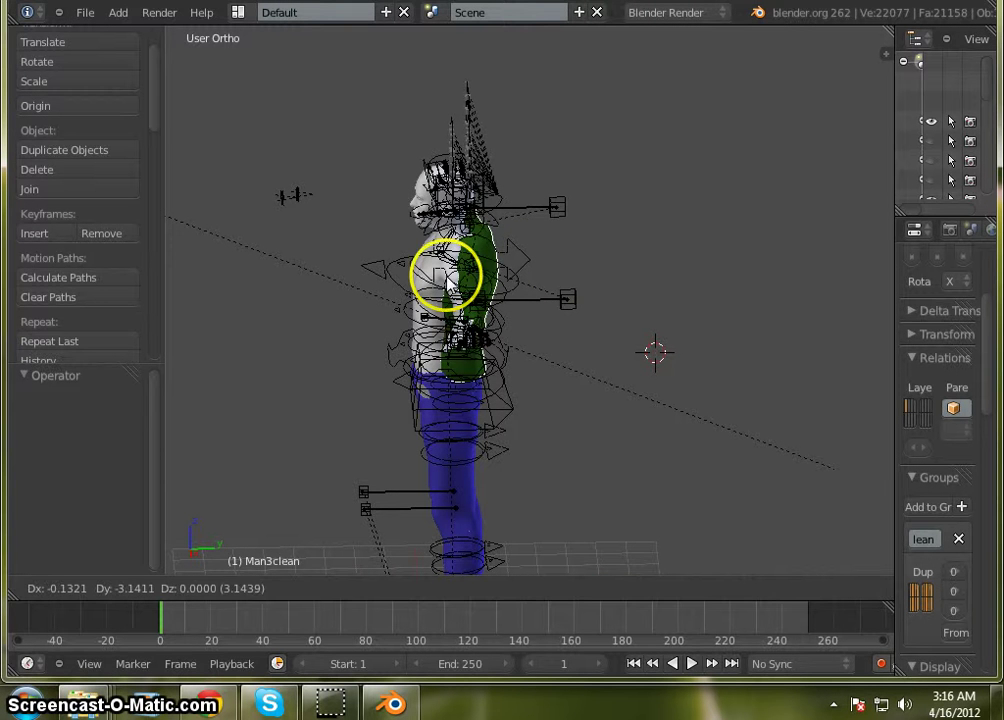
right_click(592, 269)
mouse_move(373, 345)
middle_mouse_down()
mouse_move(448, 332)
mouse_move(379, 352)
mouse_move(370, 338)
mouse_move(375, 346)
middle_mouse_up()
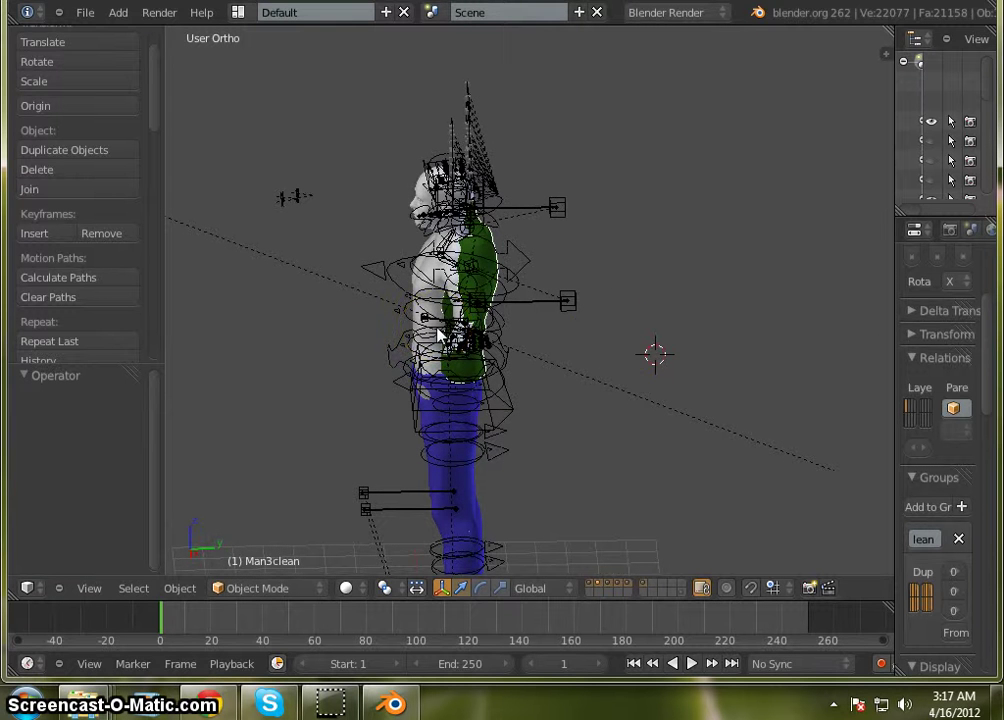
Widen the outliner and properties area and look through the active object's settings
left_click_drag(894, 291, 630, 282)
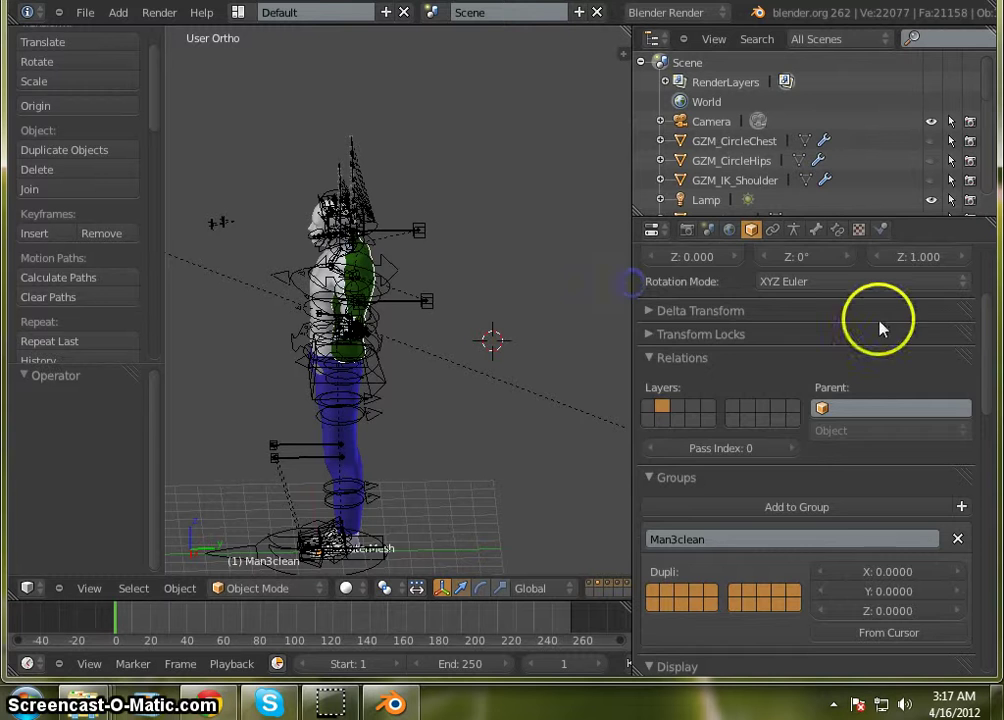
scroll(878, 333, "down", 10)
scroll(874, 348, "up", 5)
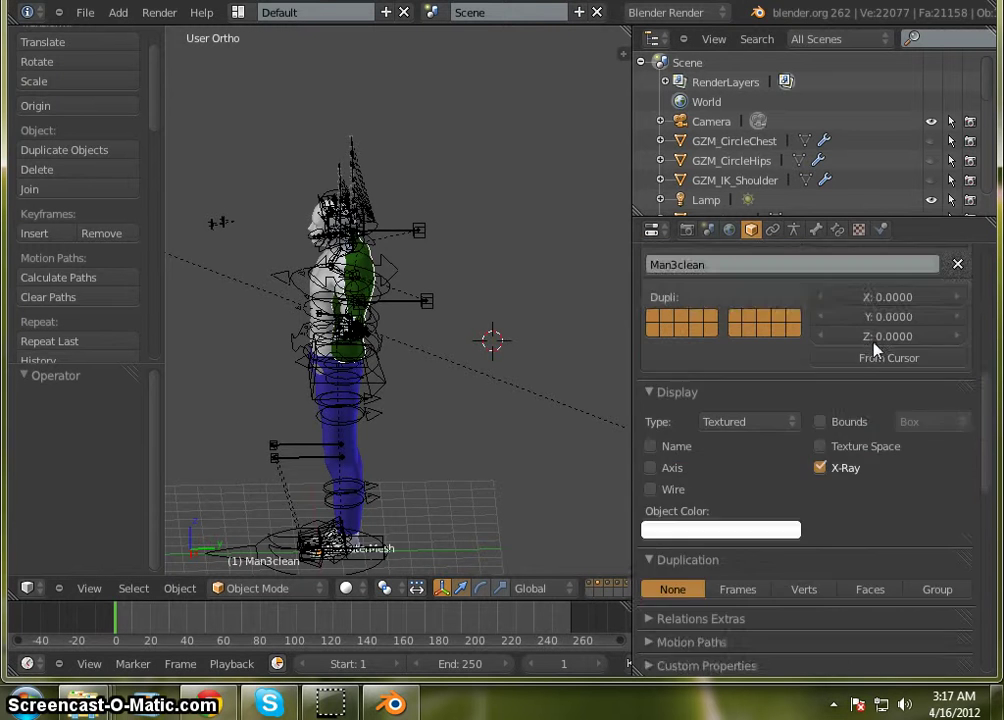
scroll(874, 345, "up", 5)
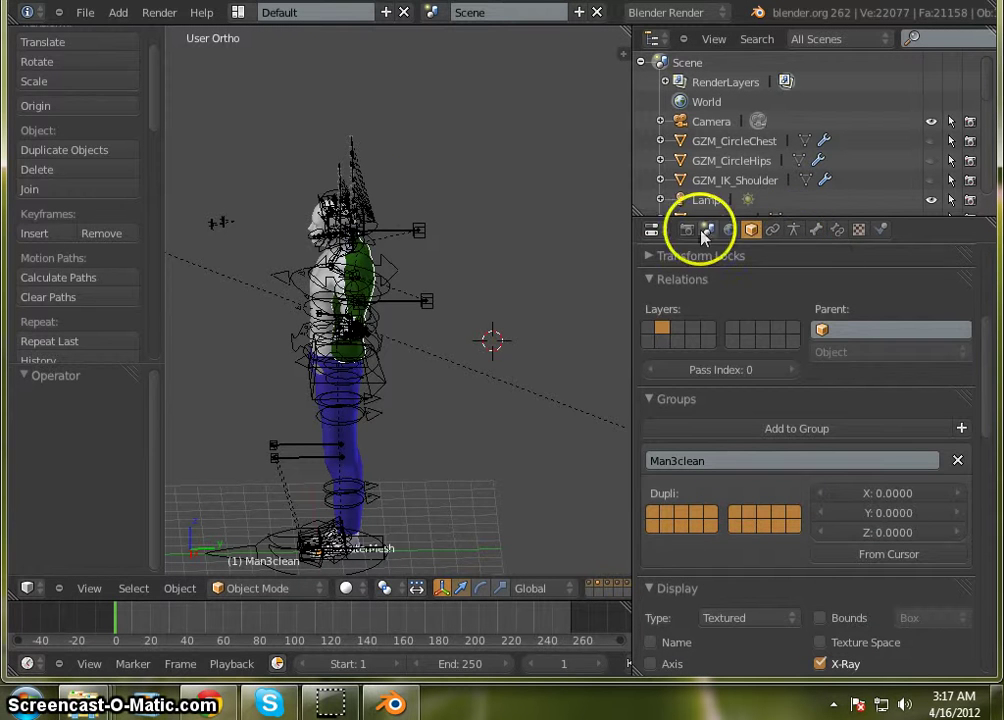
Select the imported armature behind the sweater and search the outliner's object list for its entry
right_click(370, 278)
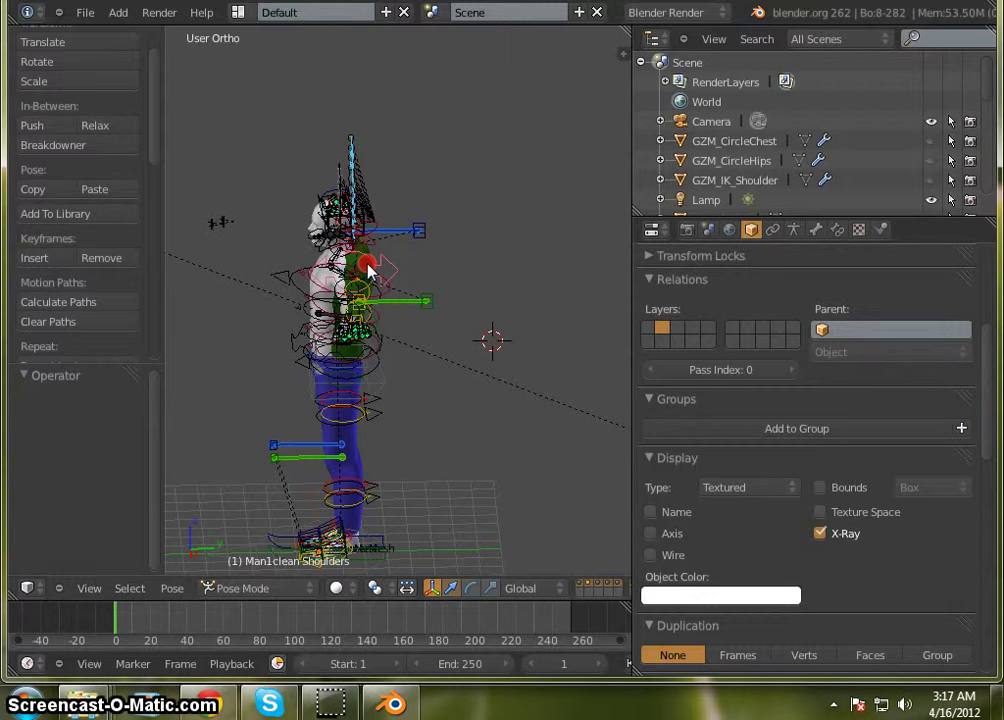
scroll(769, 173, "down", 10)
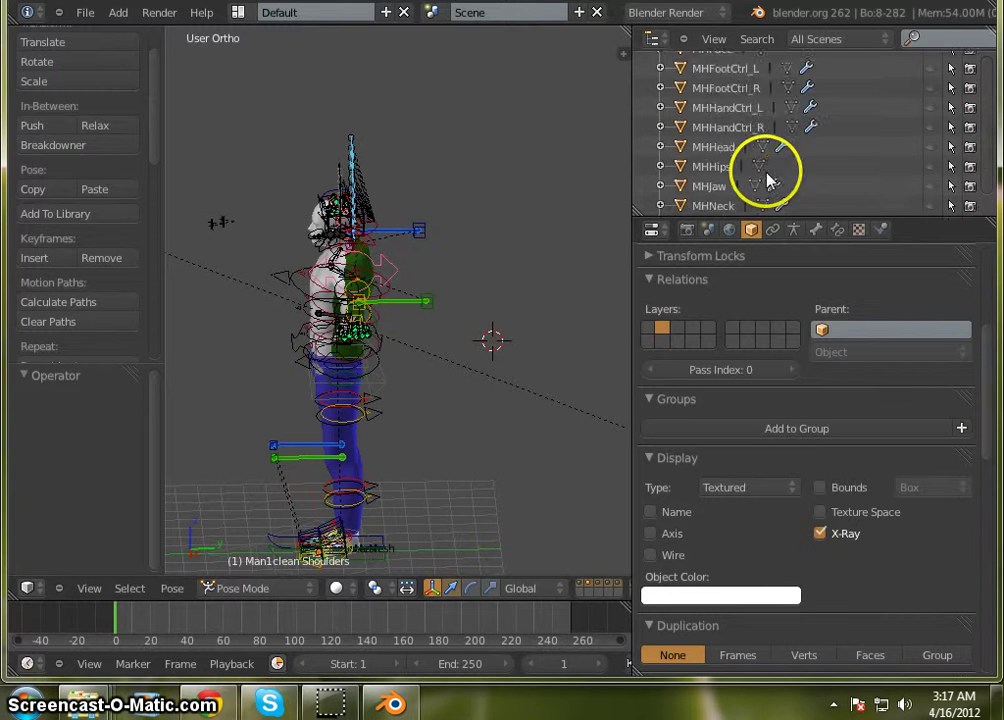
scroll(715, 182, "up", 10)
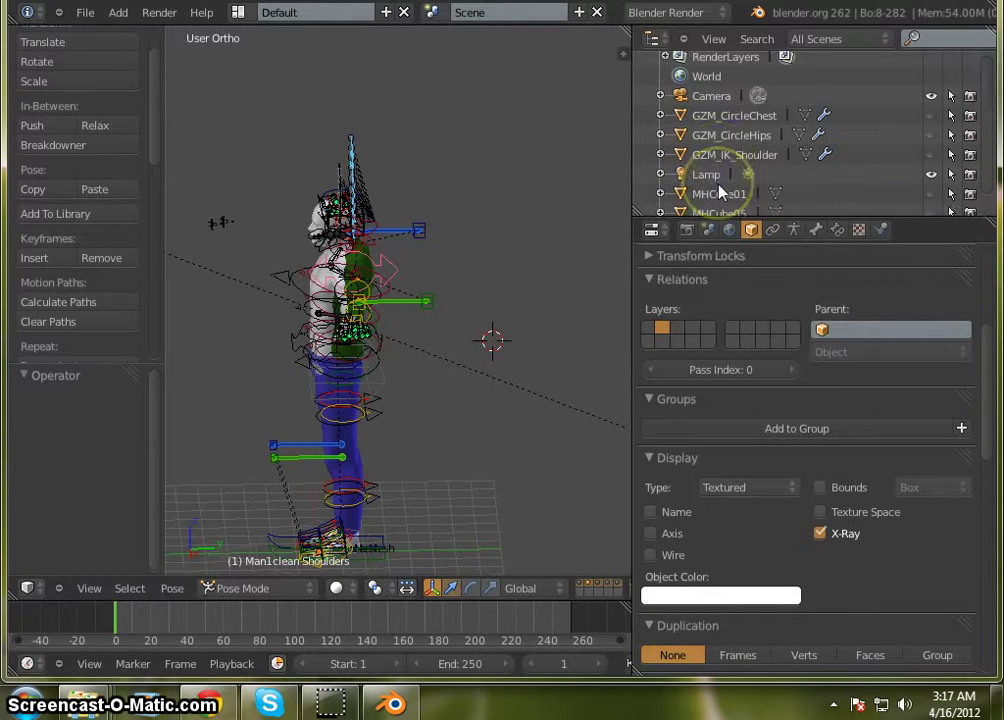
scroll(771, 161, "down", 4)
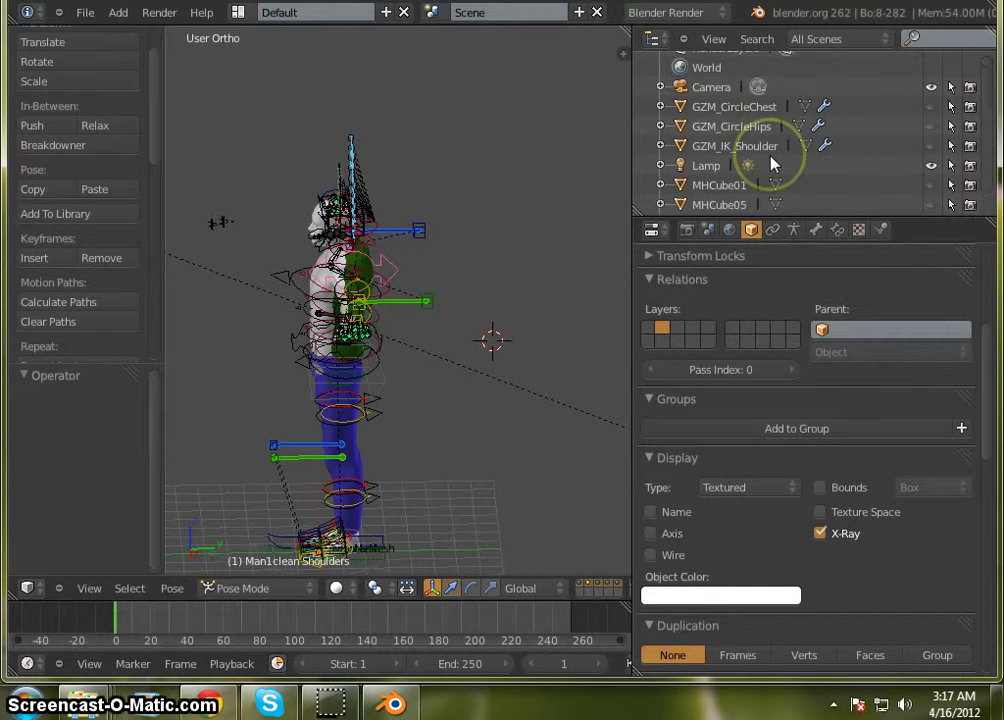
scroll(771, 163, "down", 5)
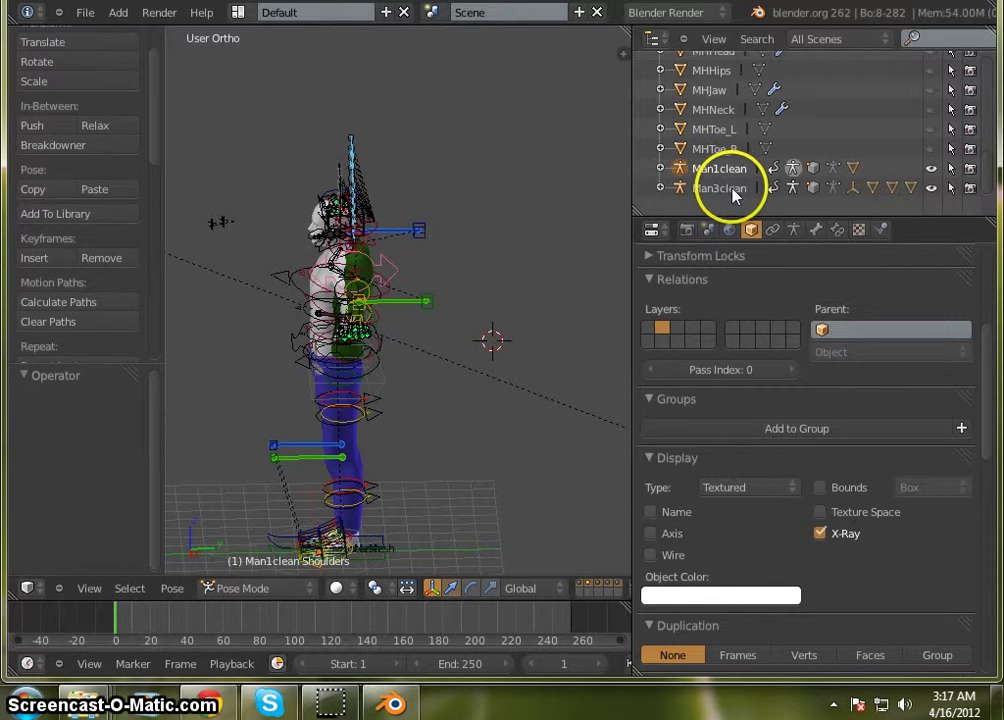
scroll(728, 176, "up", 2)
scroll(728, 179, "down", 2)
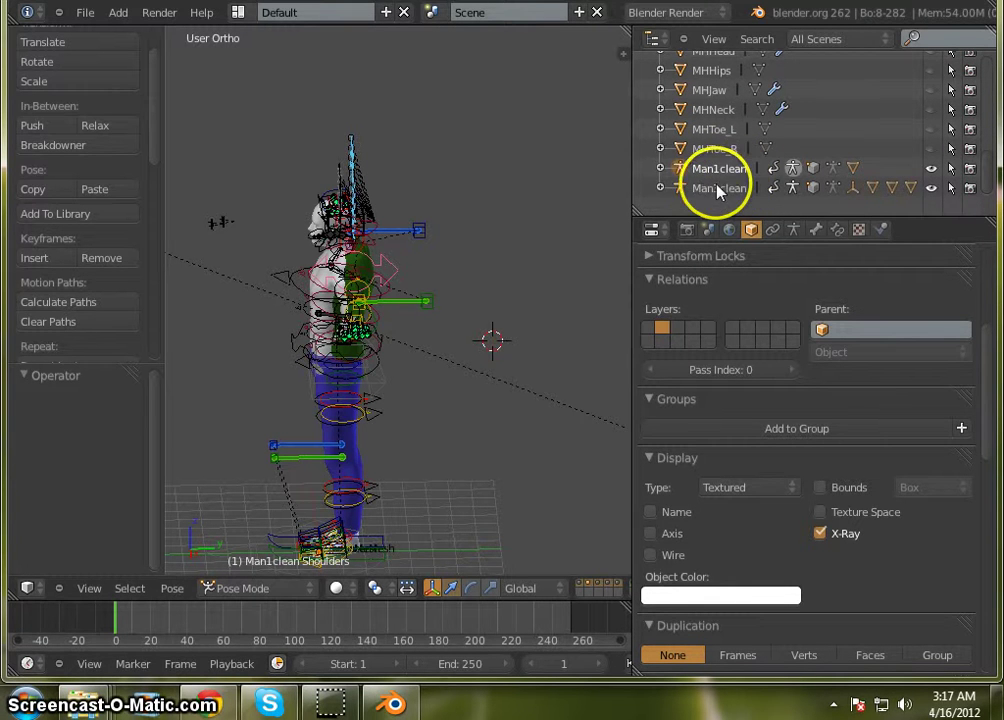
Expand the Man1clean armature in the outliner and select its SweaterMesh child
left_click(660, 168)
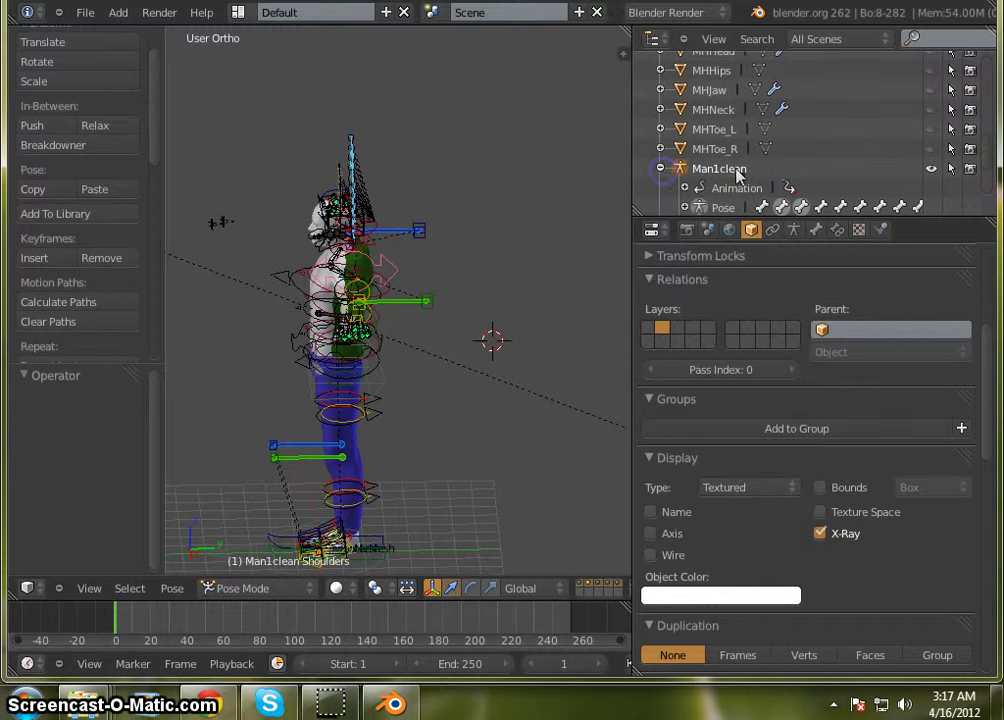
scroll(760, 170, "down", 3)
left_click(750, 169)
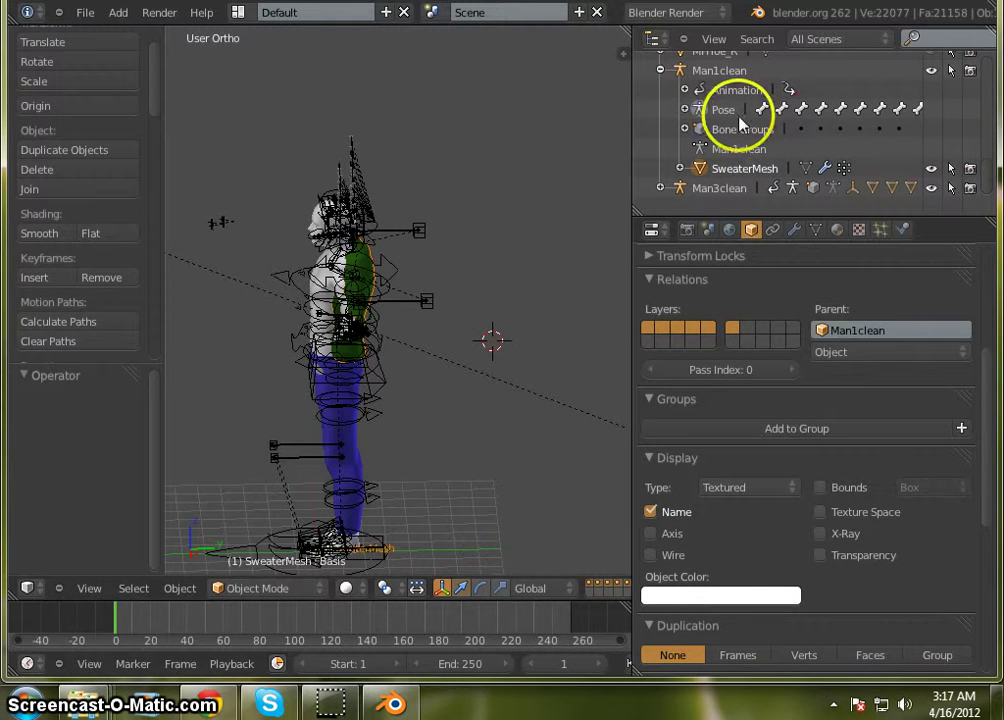
Delete the imported Man1clean armature from the scene, keeping SweaterMesh
left_click(725, 72)
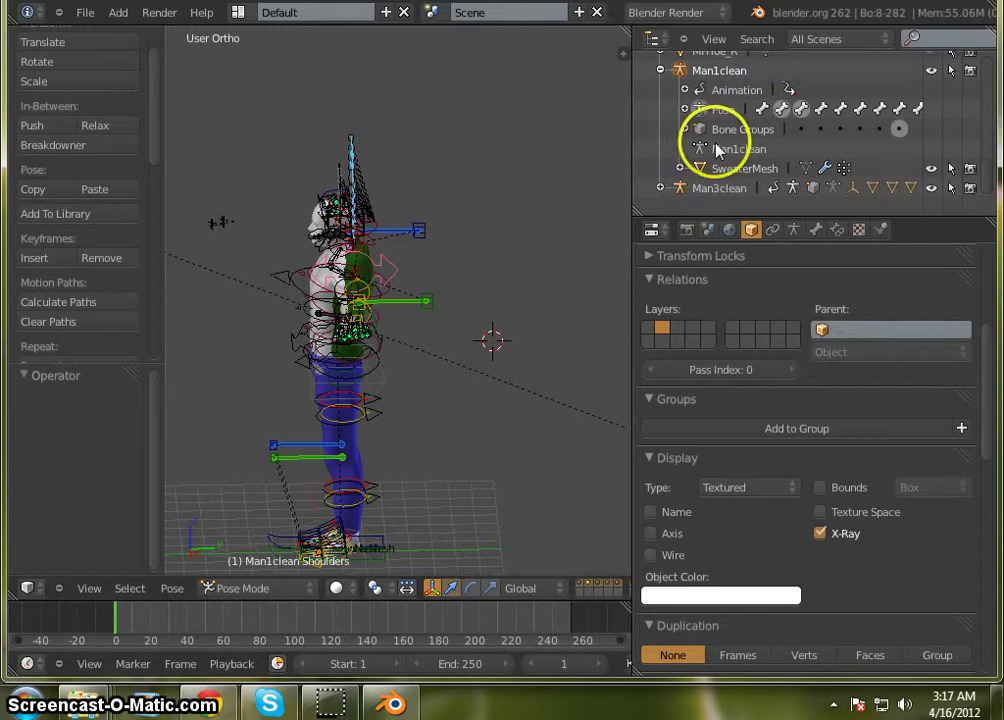
left_click(522, 292)
middle_click_drag(522, 292, 492, 292)
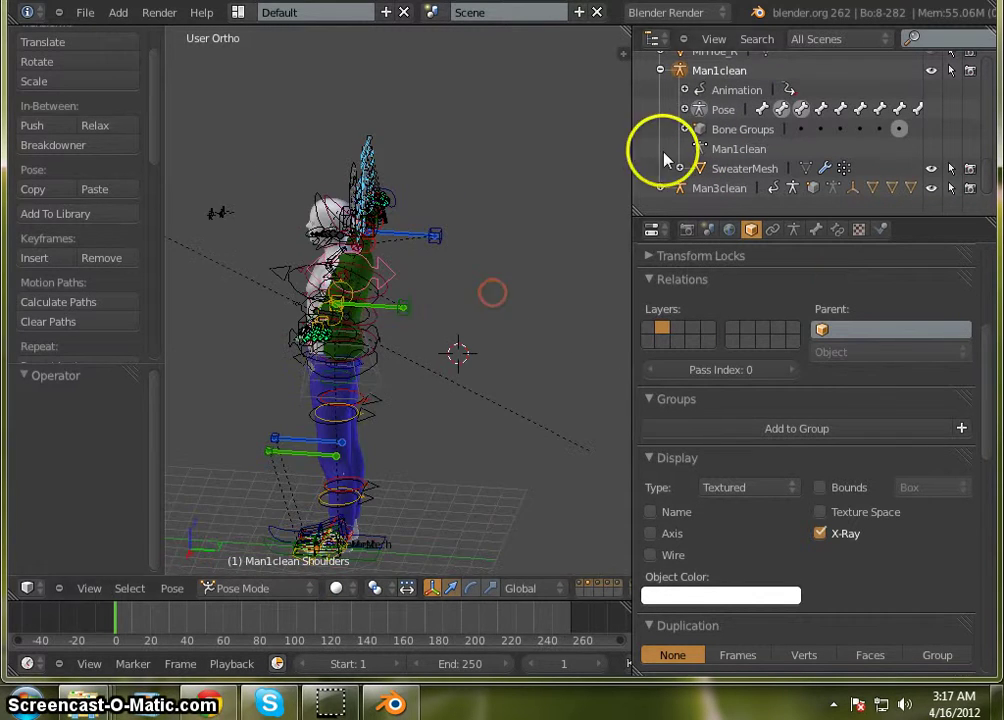
right_click(722, 72)
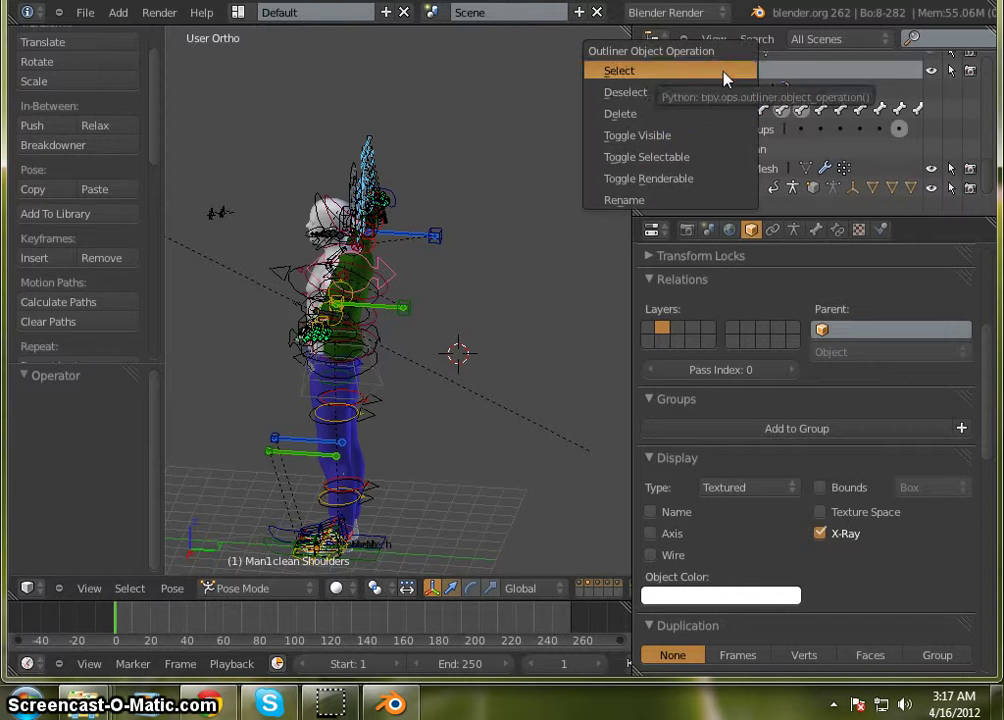
left_click(713, 115)
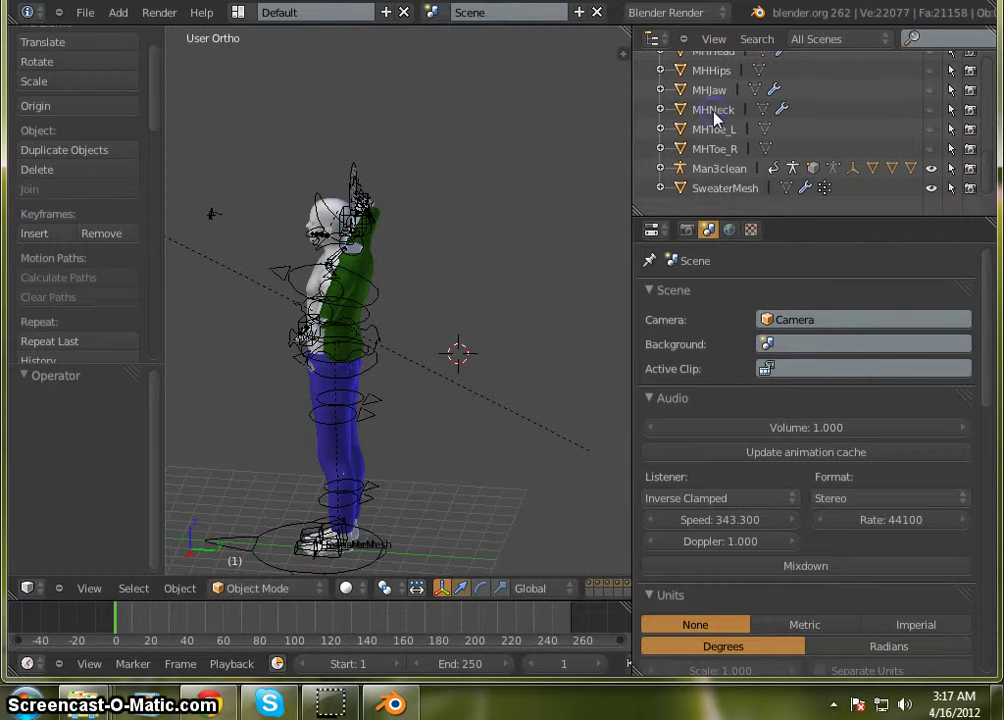
Check the remaining outliner objects by selecting Man3clean, SweaterMesh and MHToe_R in turn
left_click(731, 168)
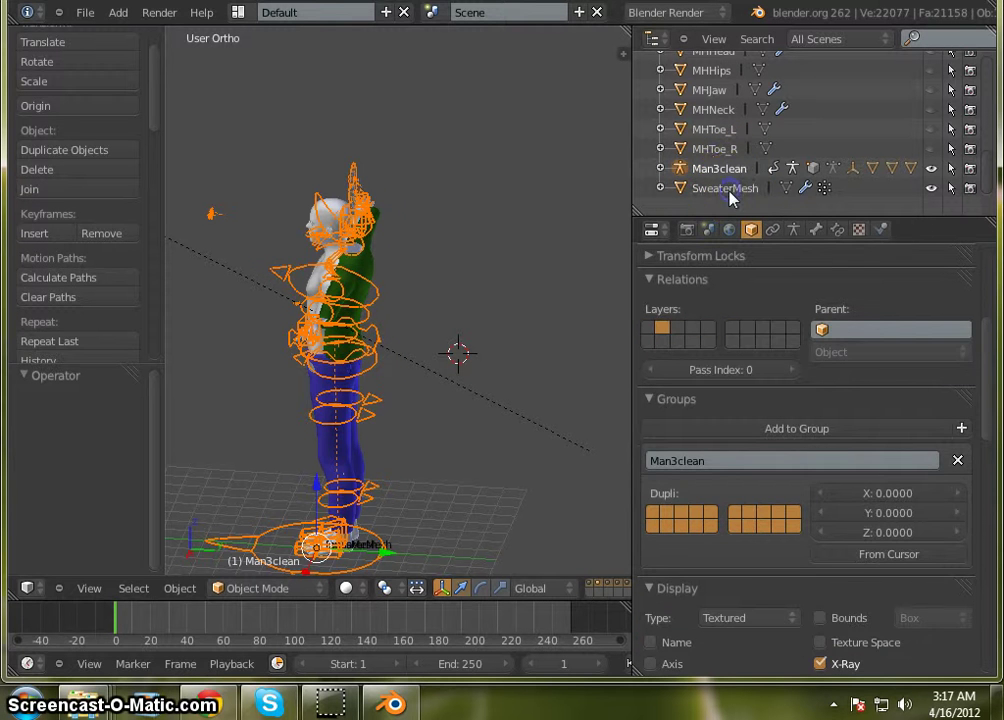
left_click(733, 190)
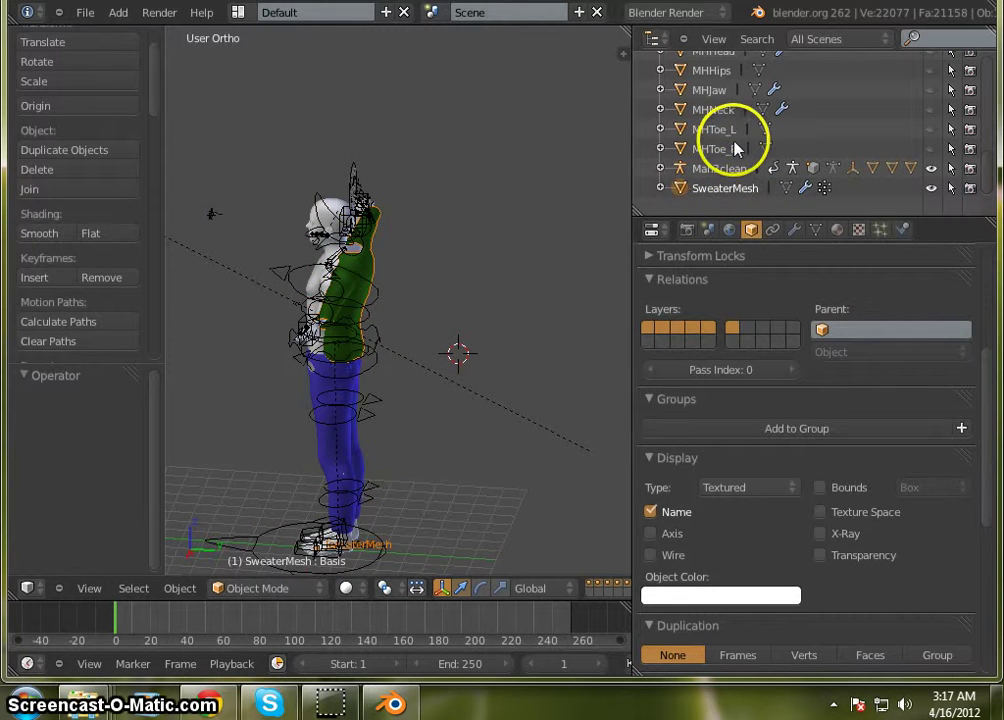
left_click(722, 150)
Delete the leftover GZM_CircleChest and GZM_CircleHips shape objects from the scene
scroll(730, 152, "up", 10)
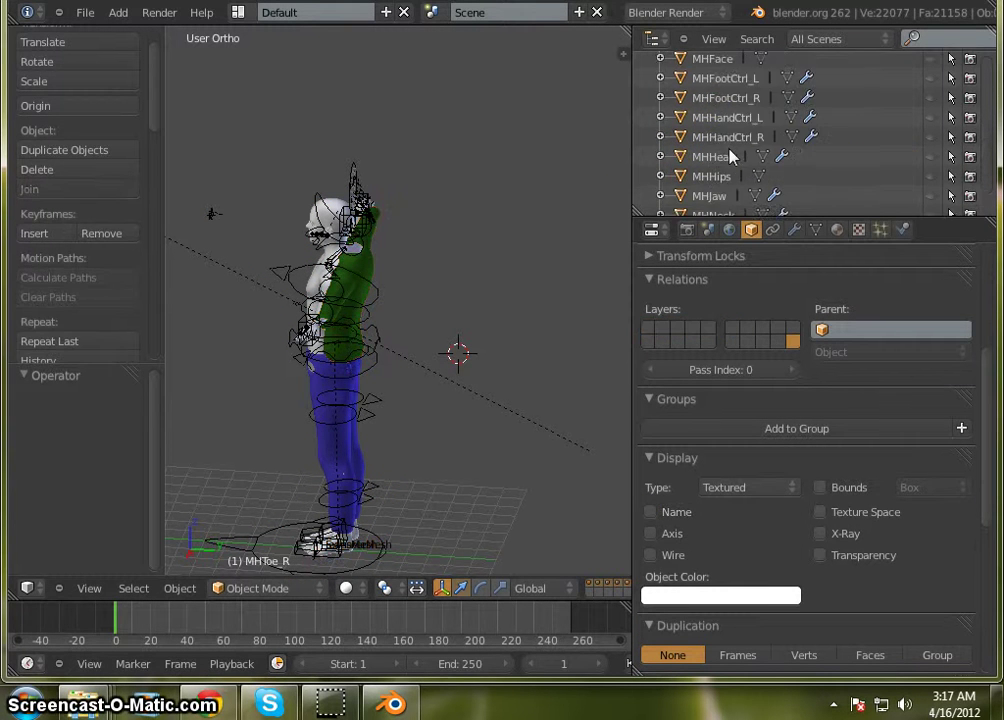
scroll(728, 154, "up", 2)
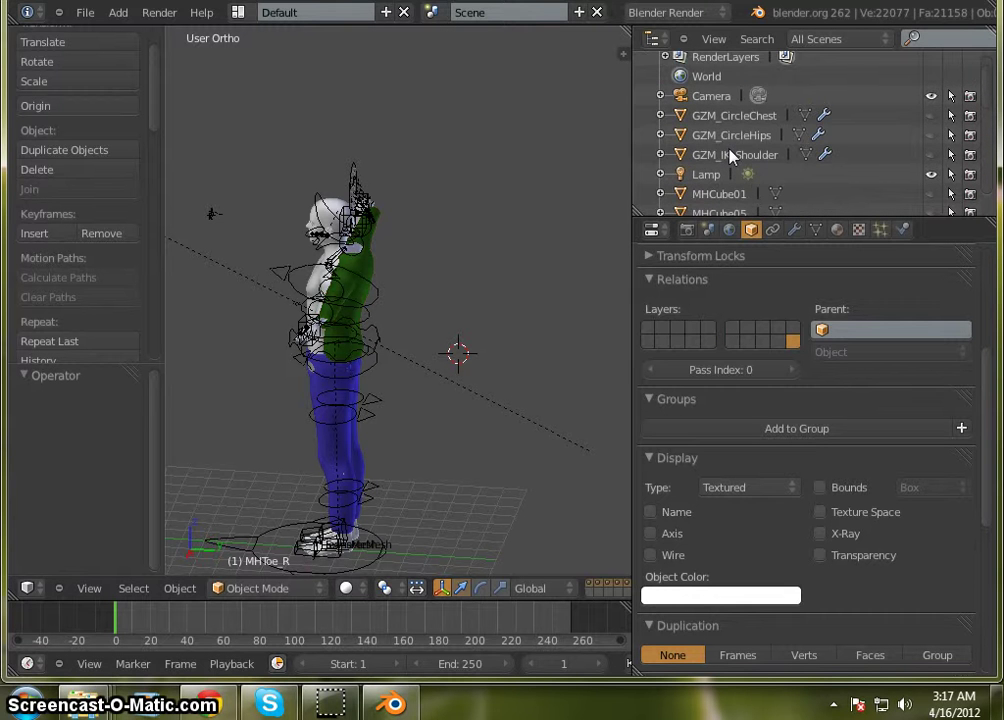
left_click(731, 116)
right_click(730, 117)
left_click(728, 125)
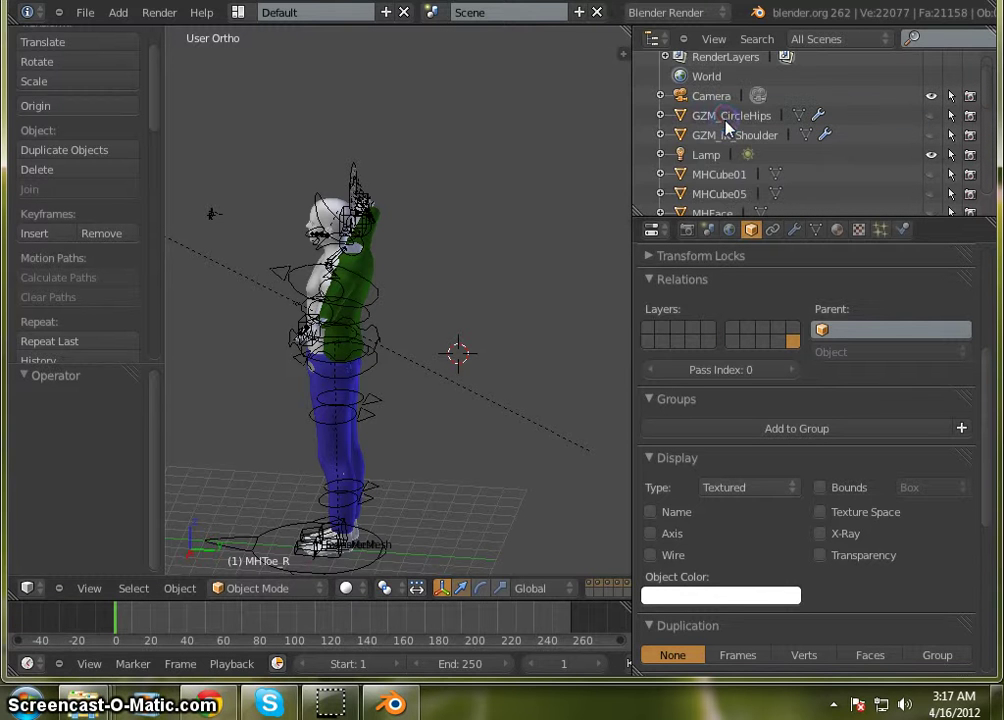
left_click(735, 114)
right_click(724, 119)
left_click(727, 122)
left_click(726, 117)
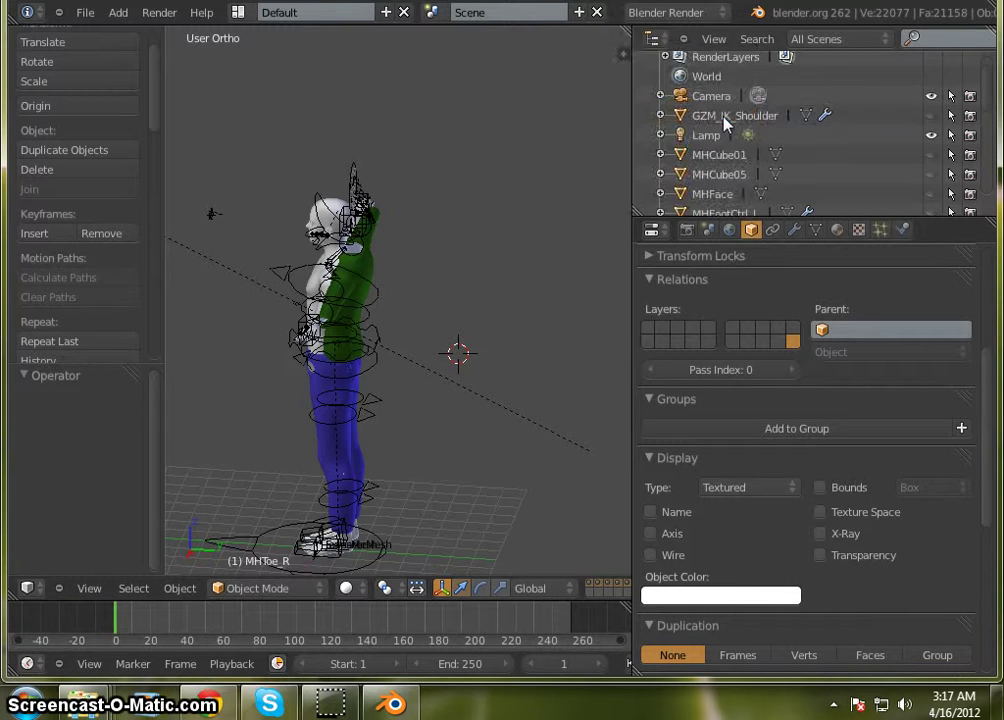
Delete the leftover GZM_IK_Shoulder, MHCube01 and MHCube05 shape objects from the scene
right_click(726, 118)
left_click(724, 123)
left_click(724, 142)
right_click(724, 143)
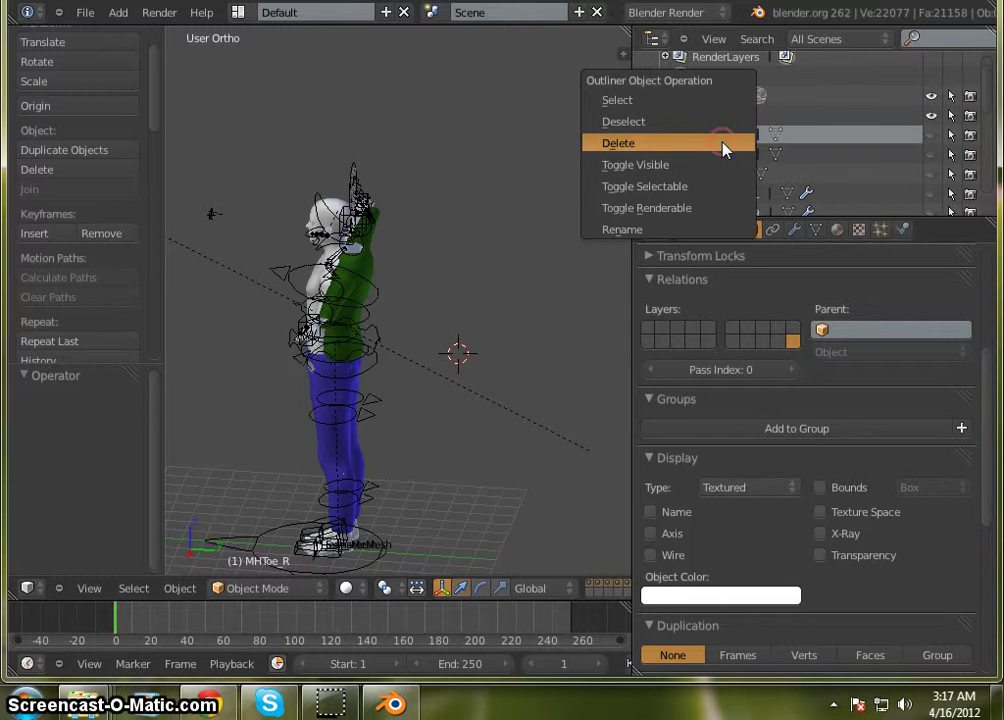
left_click(724, 146)
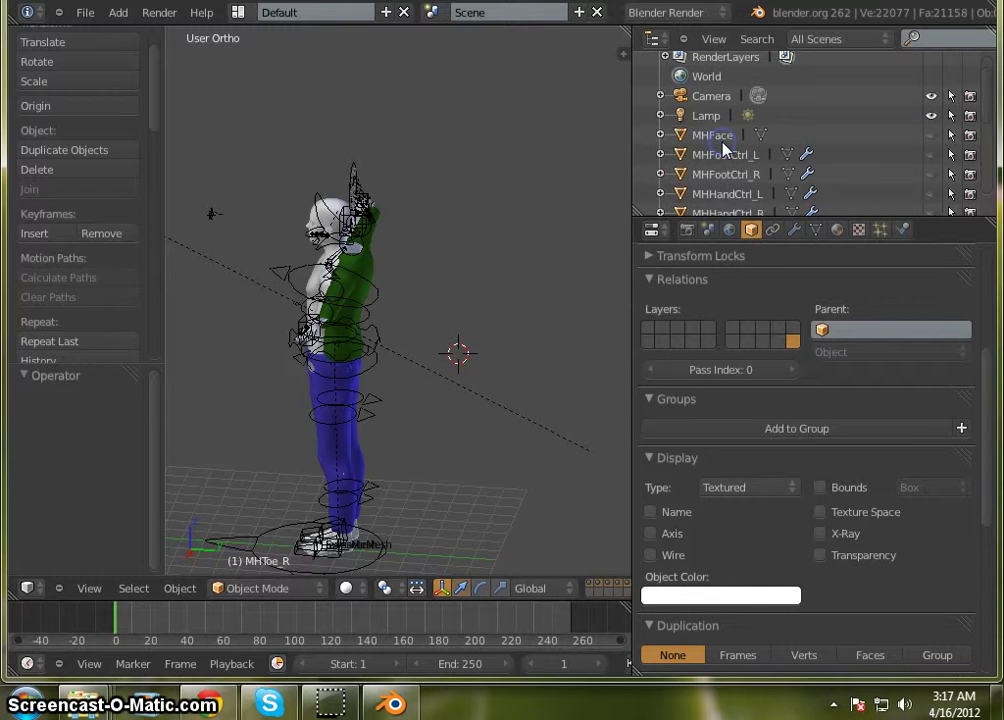
Delete the MHFace and MHFootCtrl_L shape objects from the scene
left_click(724, 140)
right_click(724, 141)
left_click(724, 146)
left_click(724, 140)
right_click(725, 141)
left_click(722, 144)
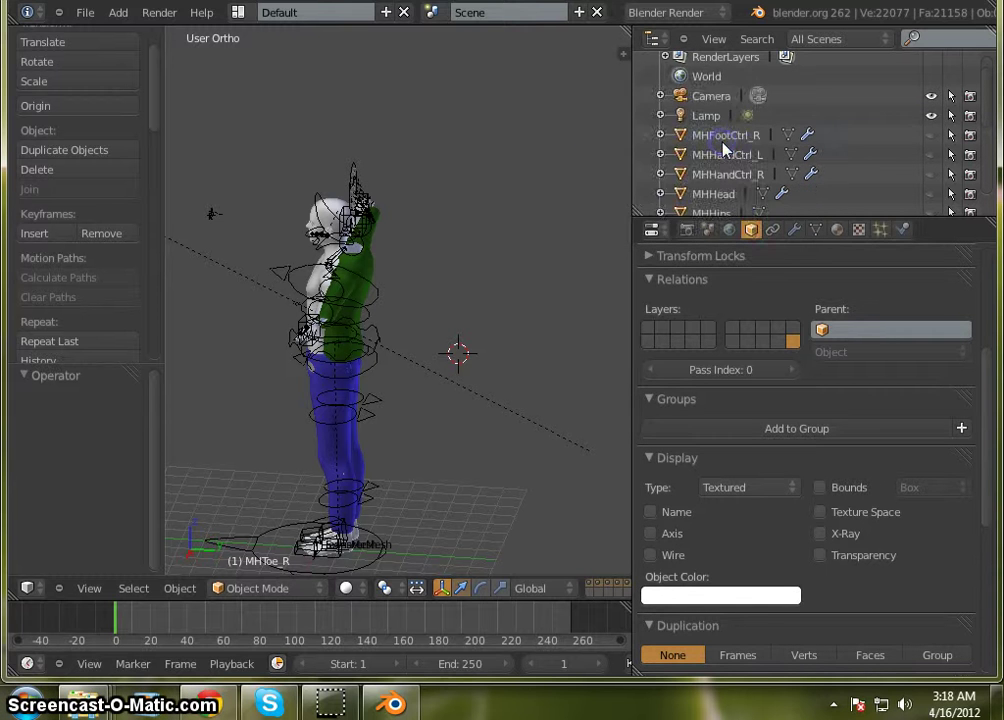
Delete the control shape objects MHFootCtrl_R, MHHandCtrl_L and MHHandCtrl_R from the scene
left_click(722, 140)
right_click(722, 141)
left_click(722, 144)
left_click(724, 140)
right_click(724, 141)
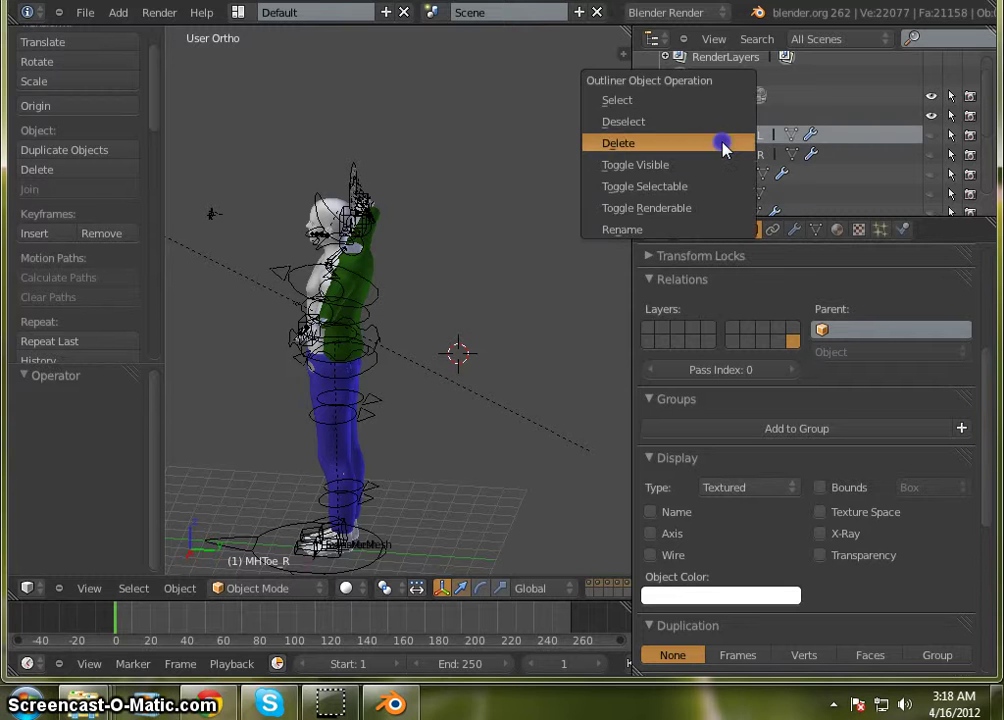
left_click(722, 146)
left_click(724, 140)
right_click(725, 141)
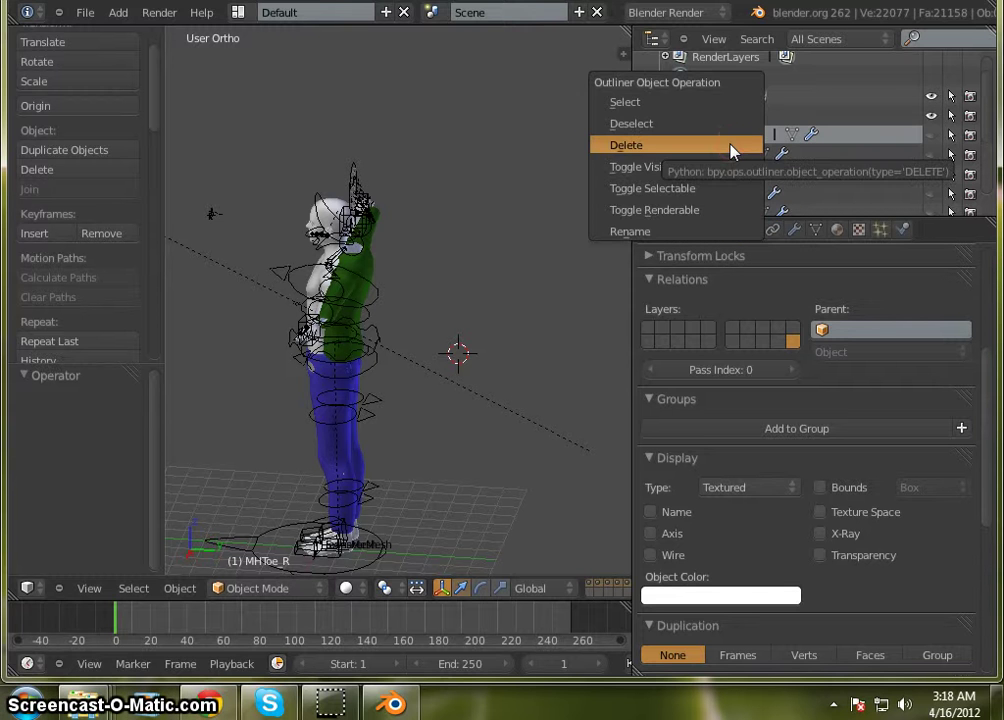
left_click(730, 148)
Delete the MHHead and MHHips shape objects from the scene
left_click(725, 145)
right_click(724, 148)
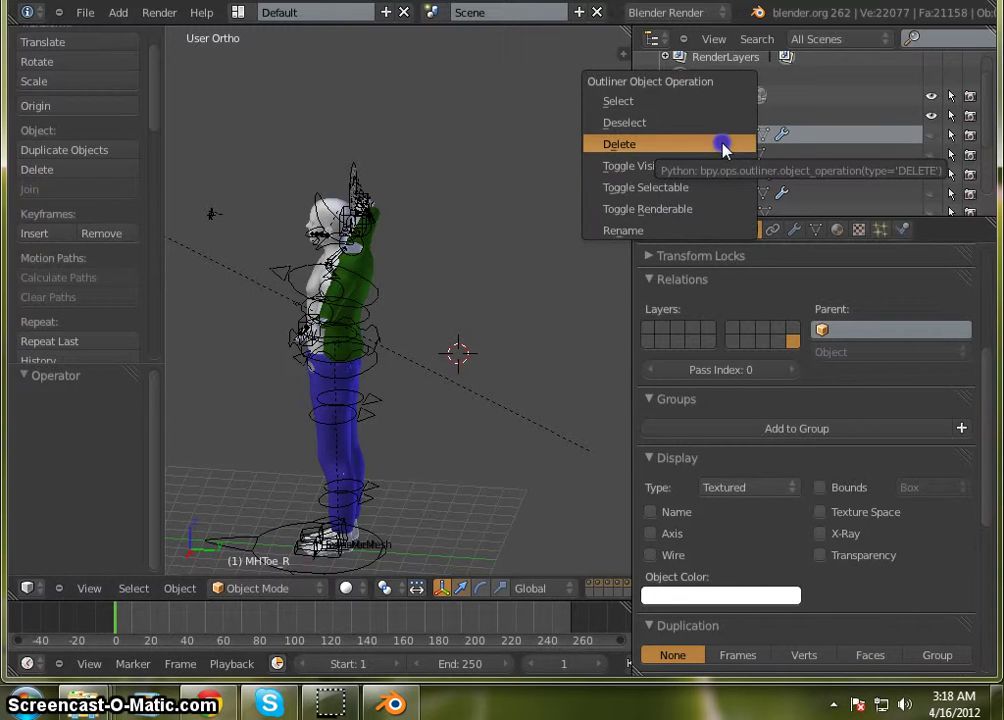
left_click(722, 145)
left_click(724, 144)
right_click(724, 145)
left_click(722, 146)
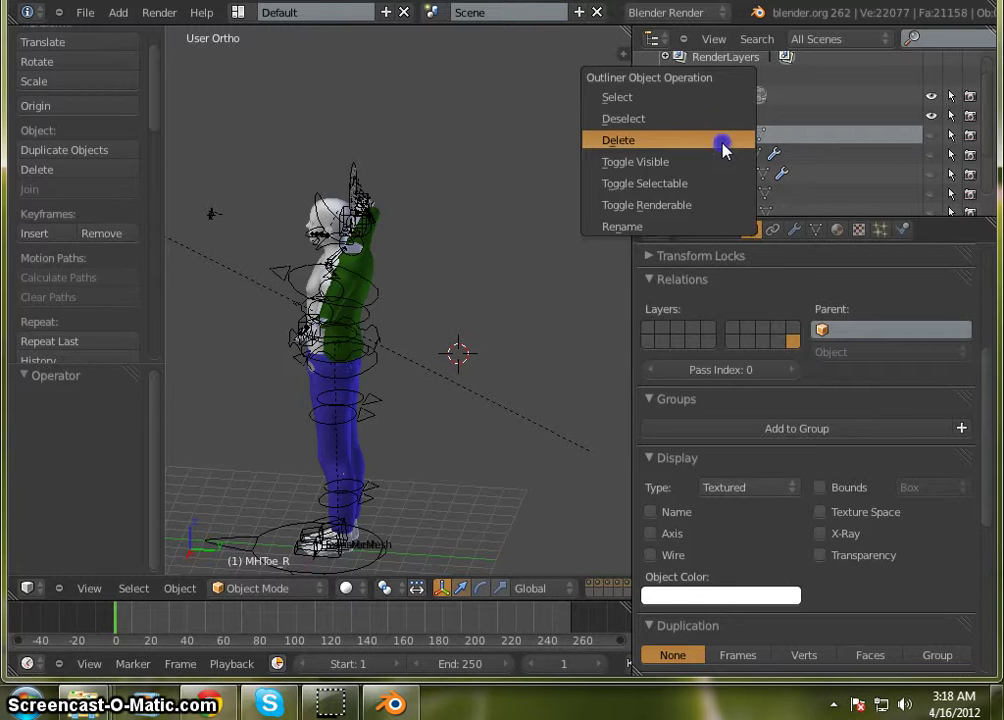
left_click(722, 147)
Delete the remaining rig shape objects listed between Lamp and Man3clean, ending with MHToe_R
right_click(717, 147)
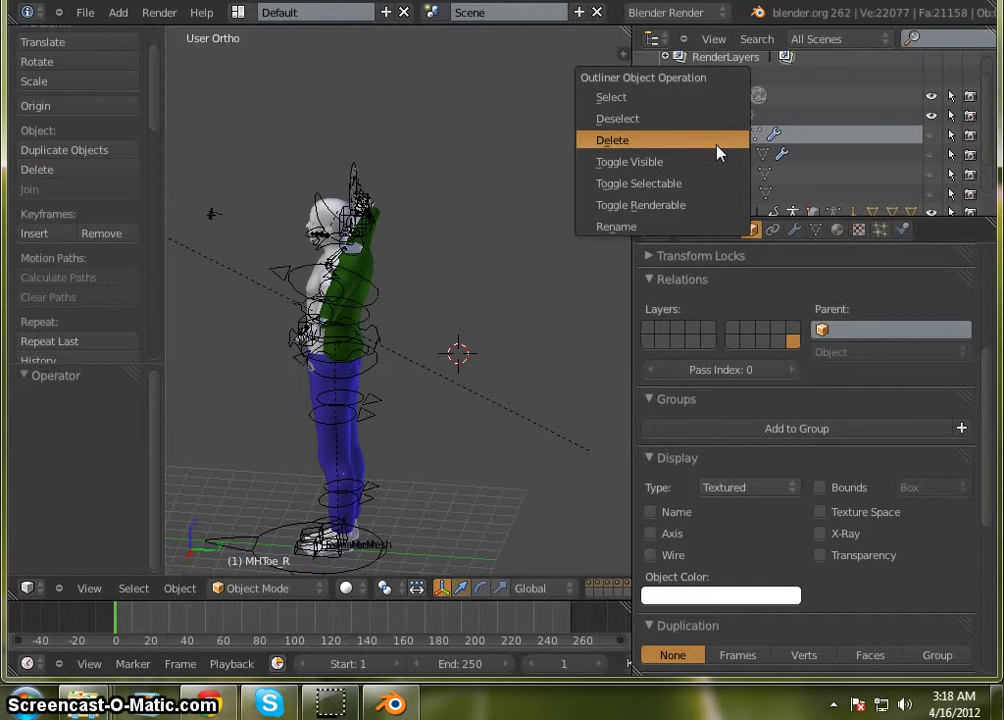
left_click(717, 148)
left_click(717, 141)
right_click(717, 142)
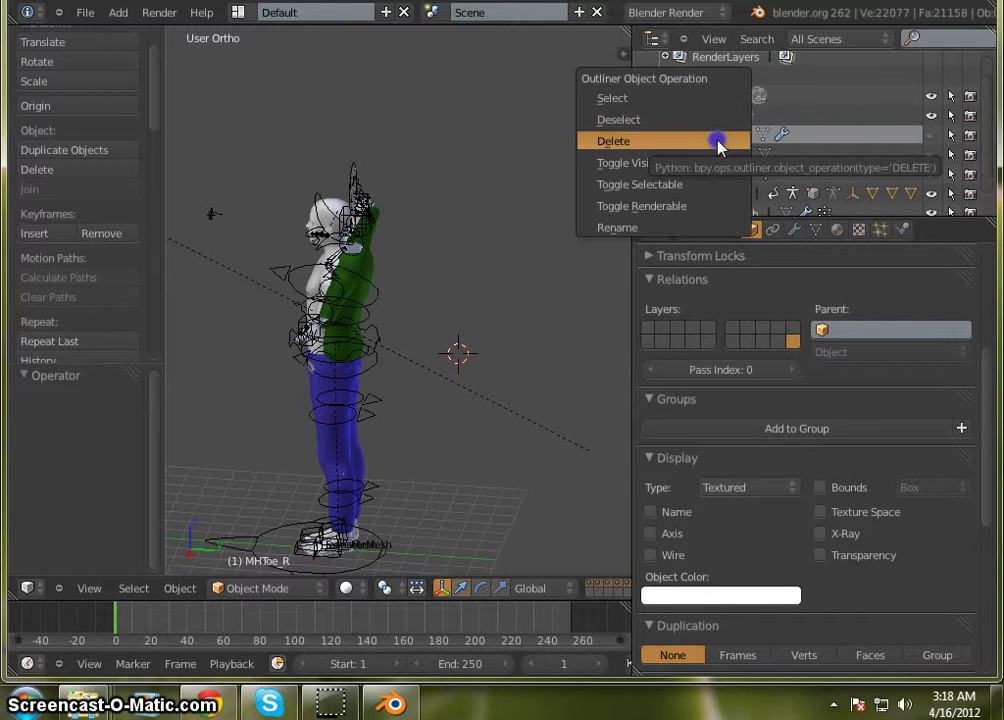
left_click(718, 145)
left_click(720, 142)
right_click(720, 142)
left_click(726, 140)
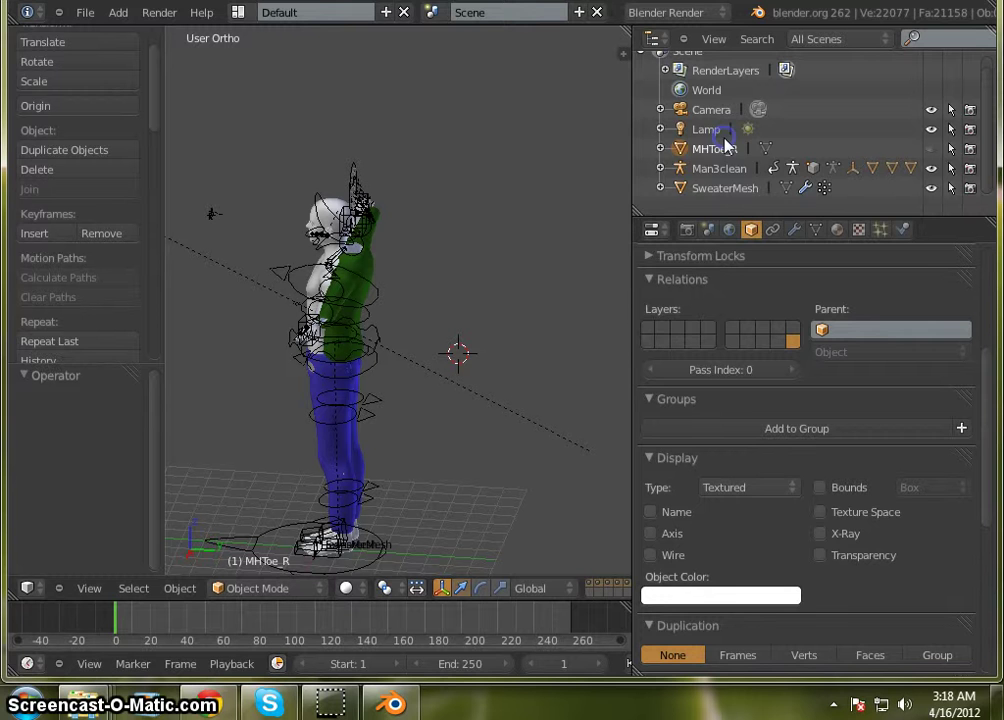
left_click(720, 148)
right_click(718, 150)
left_click(717, 151)
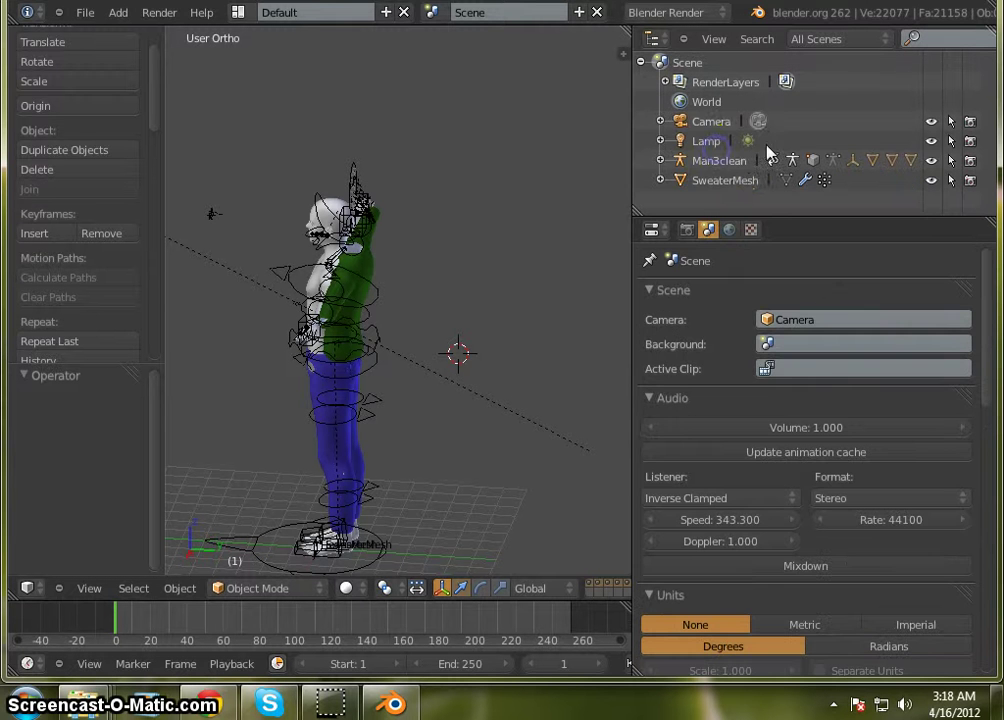
Select Man3clean and then SweaterMesh in the outliner, try moving the sweater, and cancel the move
left_click(736, 170)
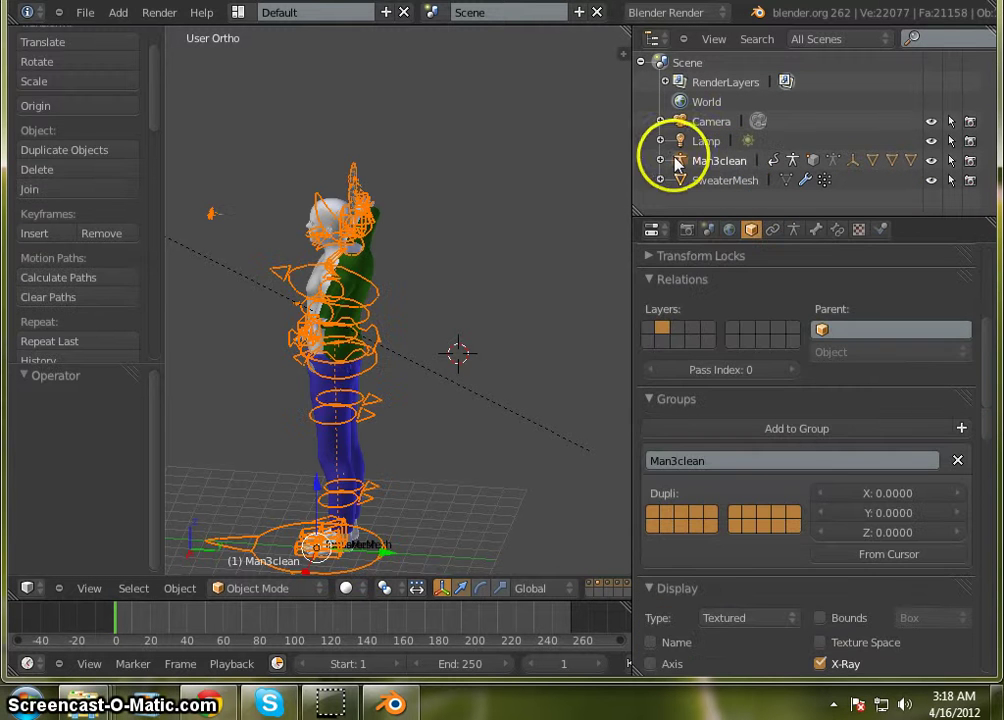
left_click(708, 181)
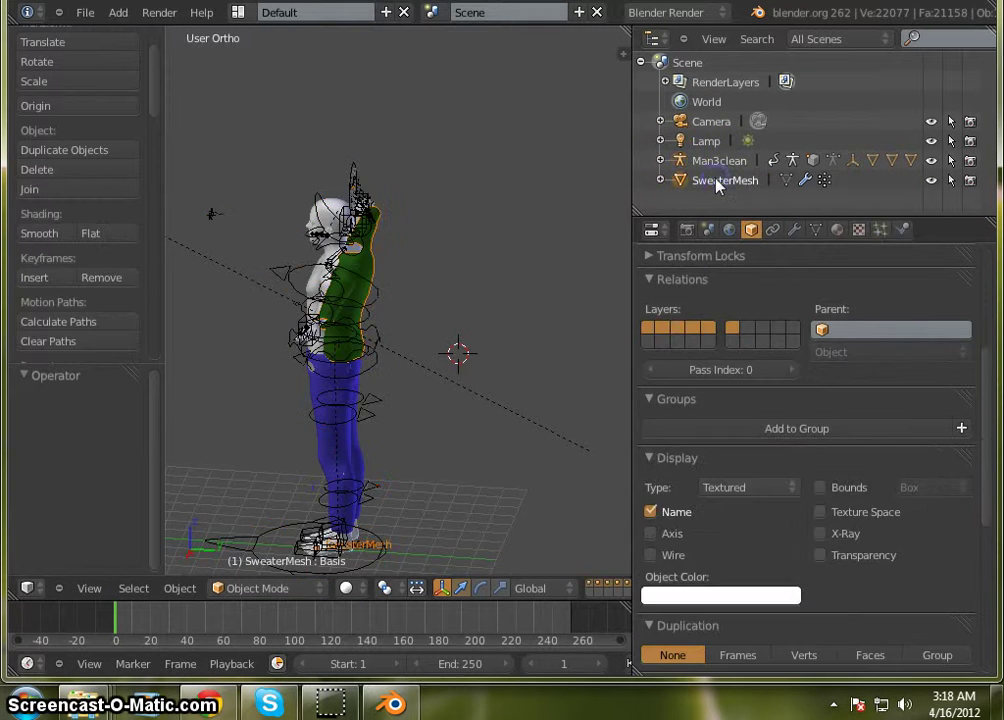
scroll(477, 271, "up", 2)
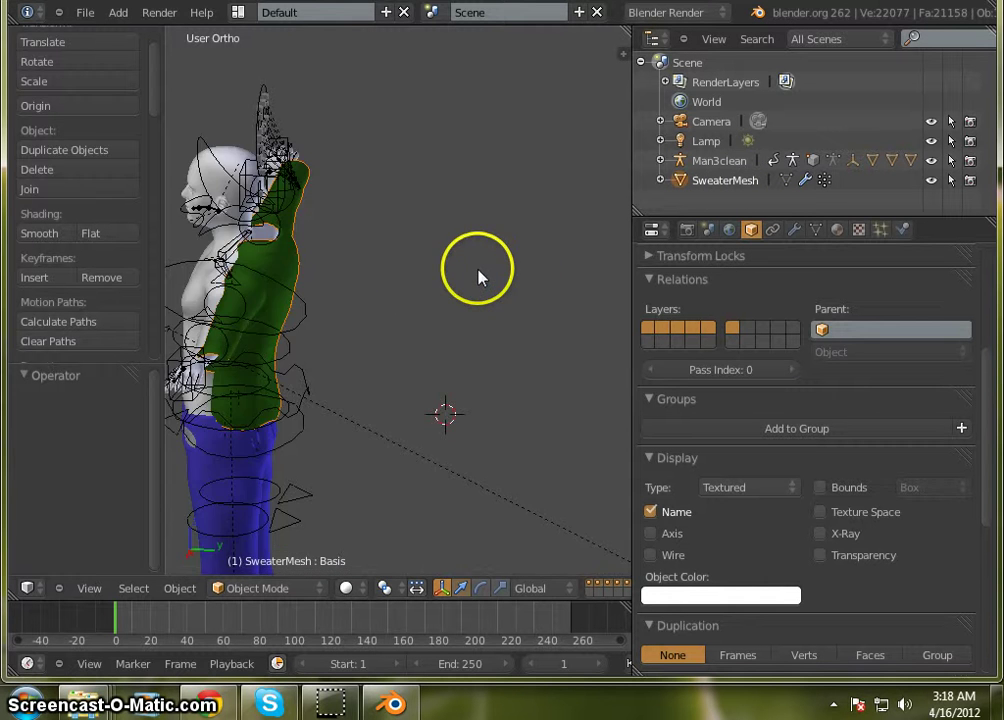
scroll(478, 277, "down", 2)
middle_click_drag(477, 272, 445, 287)
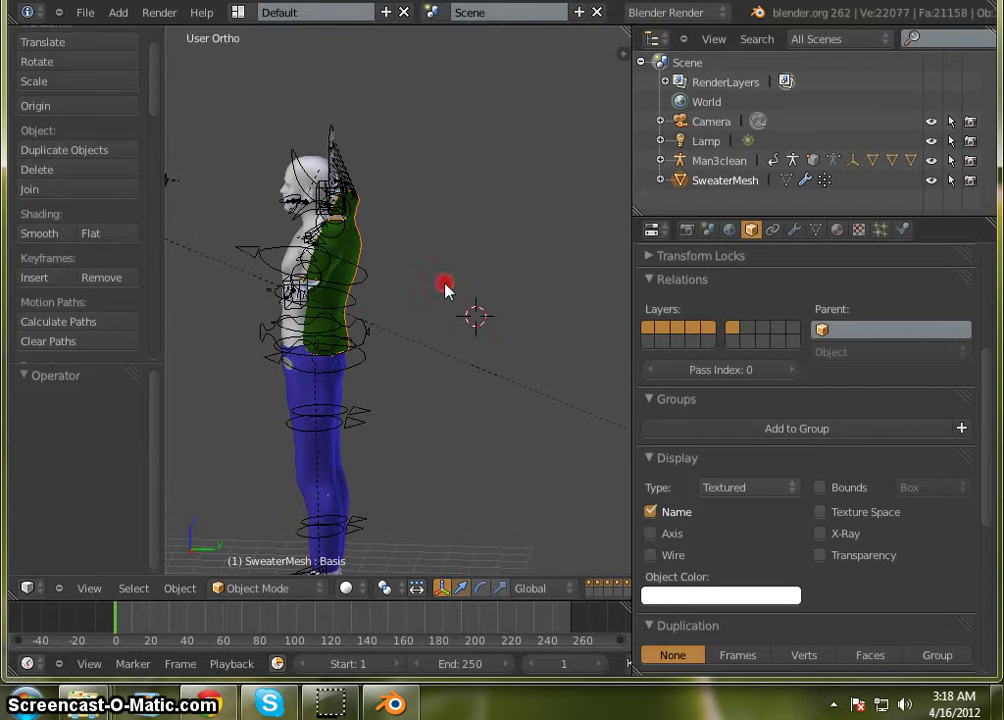
key("g")
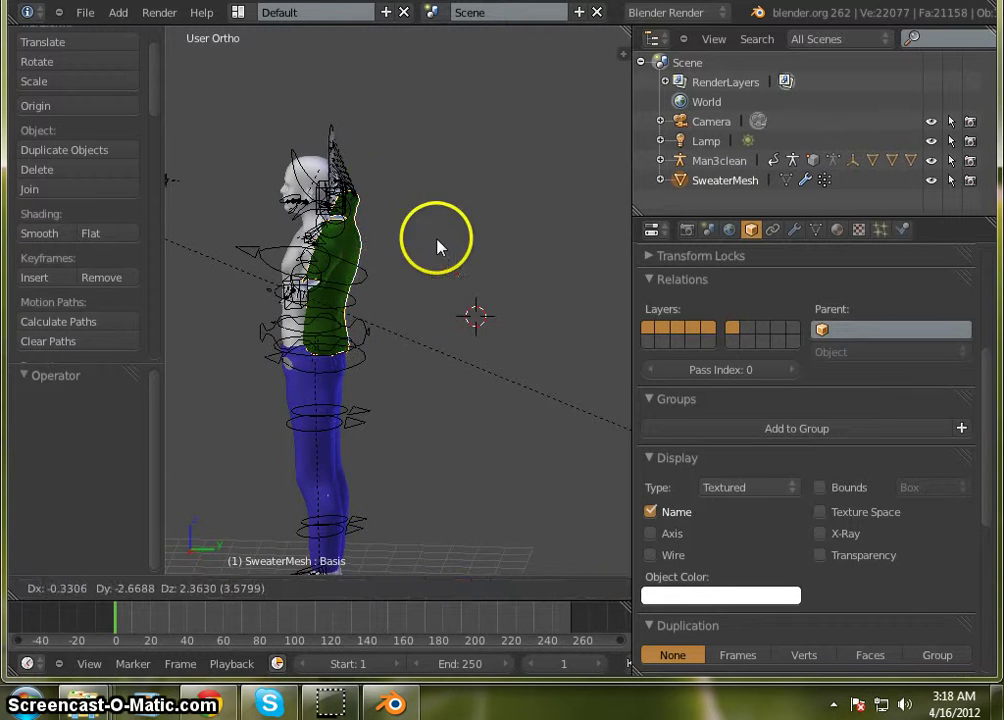
right_click(442, 286)
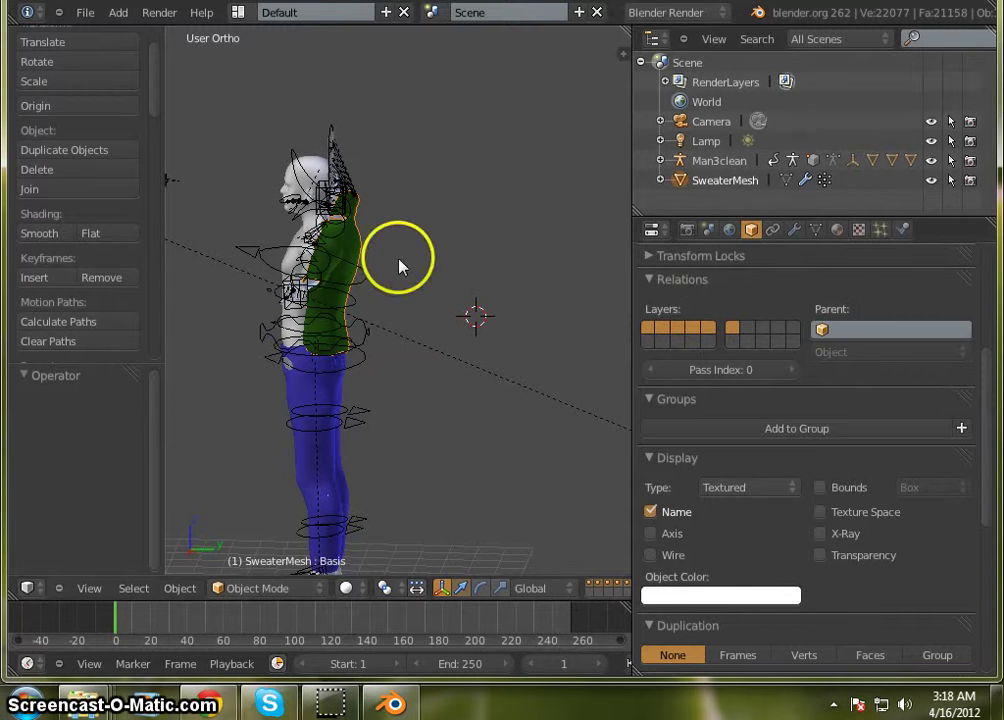
Remove the Armature modifier from SweaterMesh, keeping its SubSurf modifier
left_click(781, 232)
left_click(799, 232)
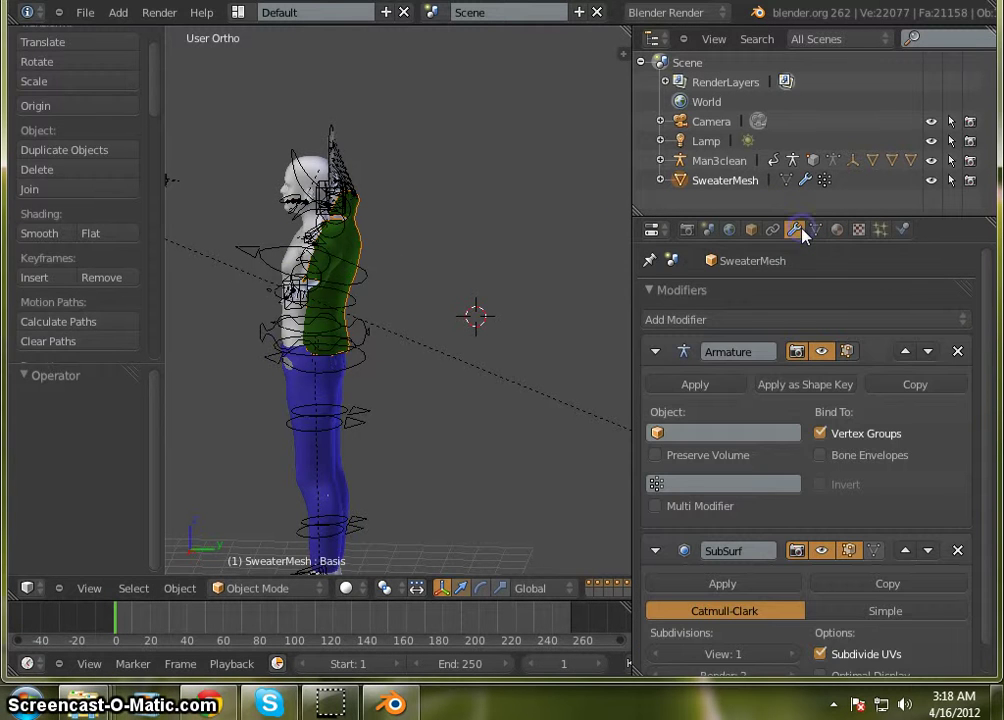
scroll(889, 350, "down", 1)
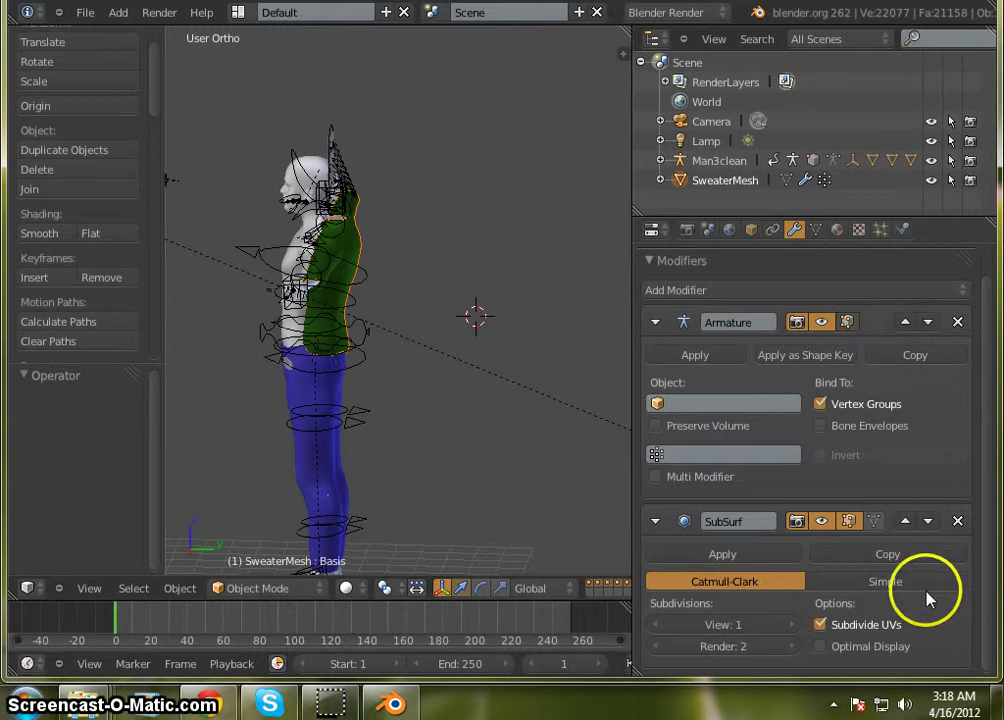
scroll(845, 505, "up", 1)
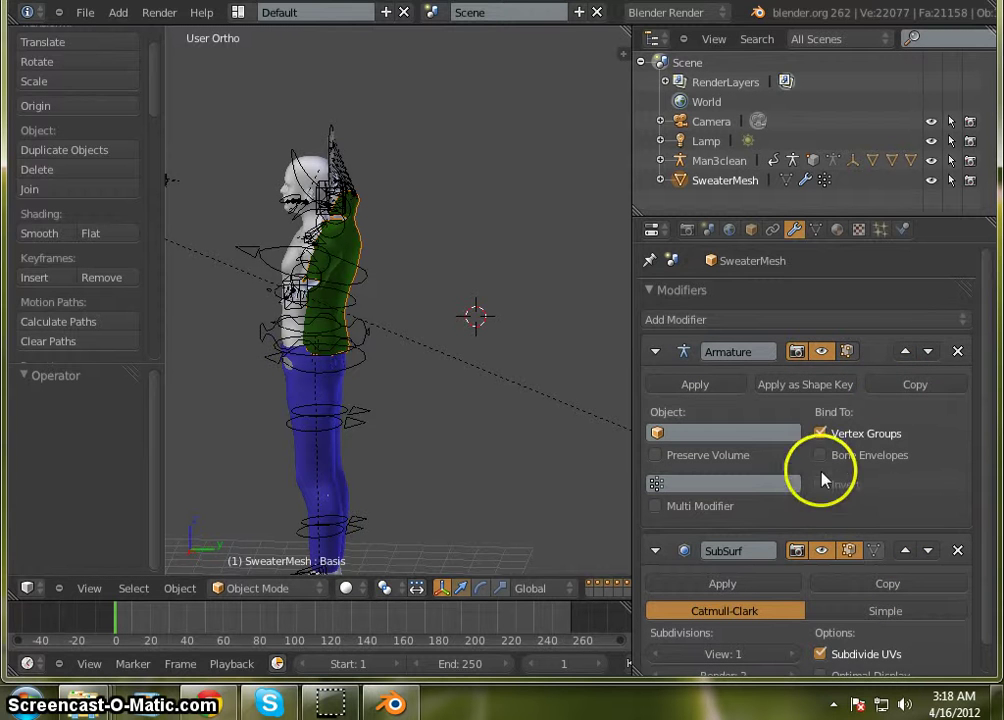
left_click(957, 351)
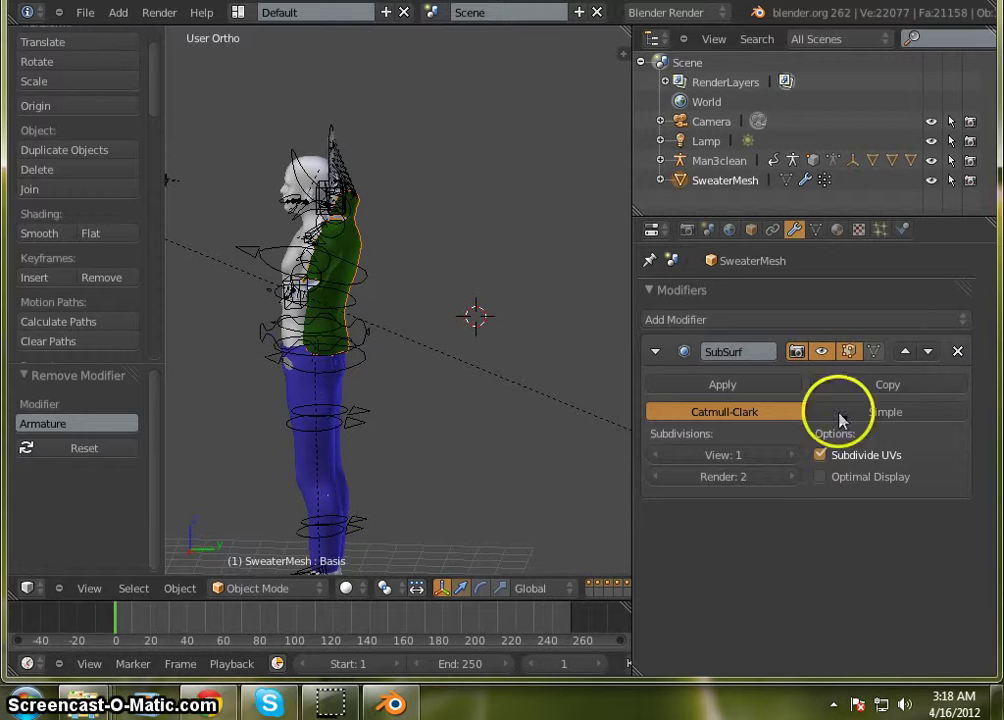
Examine how the sweater sits against the character's torso and arms, up close and from different angles
middle_click_drag(410, 307, 406, 370)
scroll(359, 280, "up", 6)
scroll(360, 275, "down", 2)
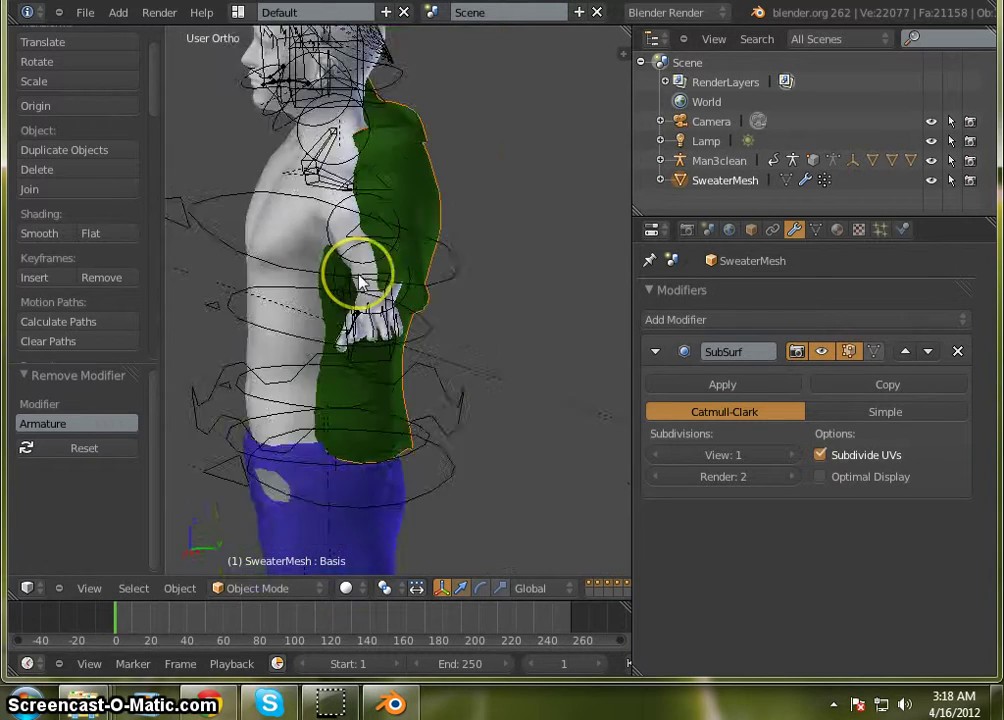
scroll(359, 281, "down", 1)
mouse_move(470, 332)
middle_mouse_down()
mouse_move(305, 328)
mouse_move(293, 285)
mouse_move(408, 281)
mouse_move(699, 321)
mouse_move(520, 330)
mouse_move(150, 290)
mouse_move(545, 310)
mouse_move(455, 333)
middle_mouse_up()
scroll(456, 330, "down", 3)
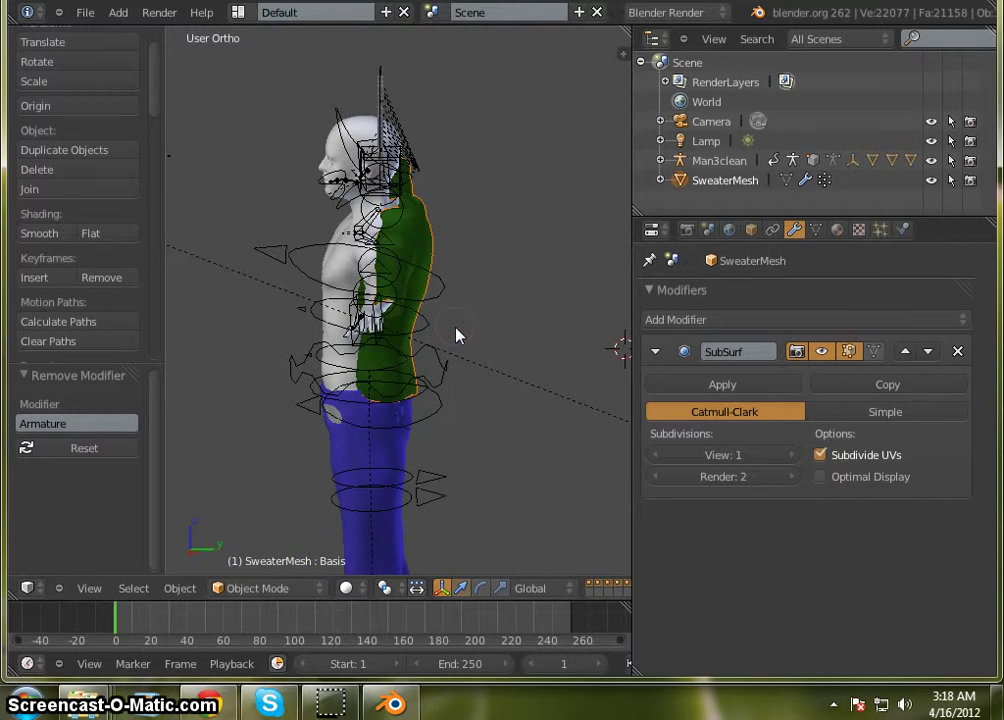
scroll(417, 264, "up", 3)
scroll(417, 264, "down", 1)
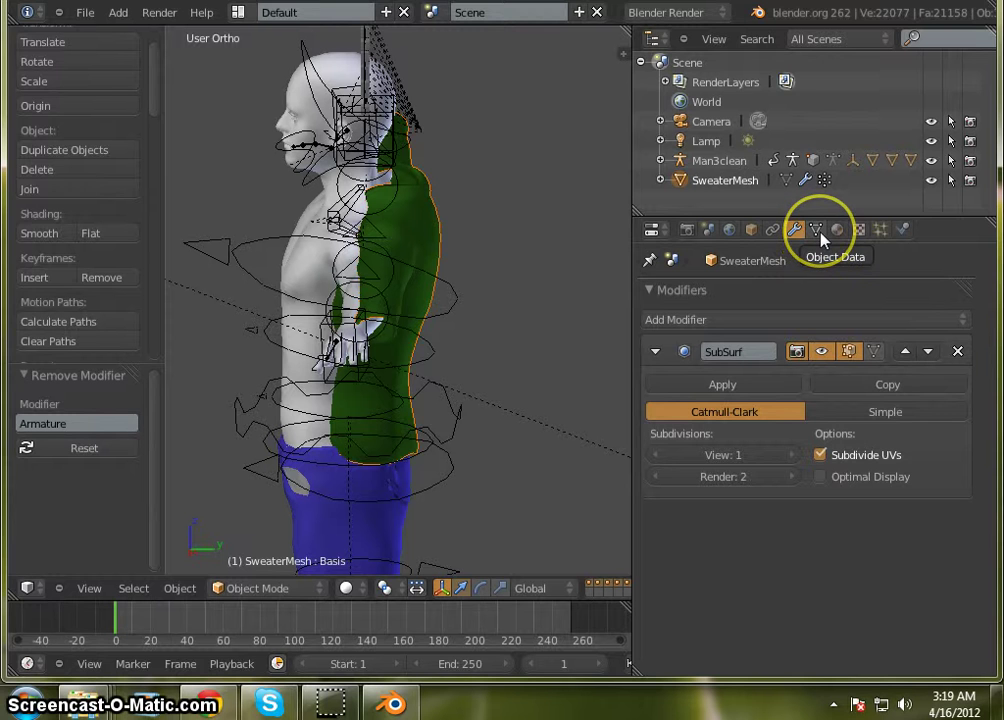
Remove the BreatheIn and Basis shape keys from SweaterMesh
left_click(819, 236)
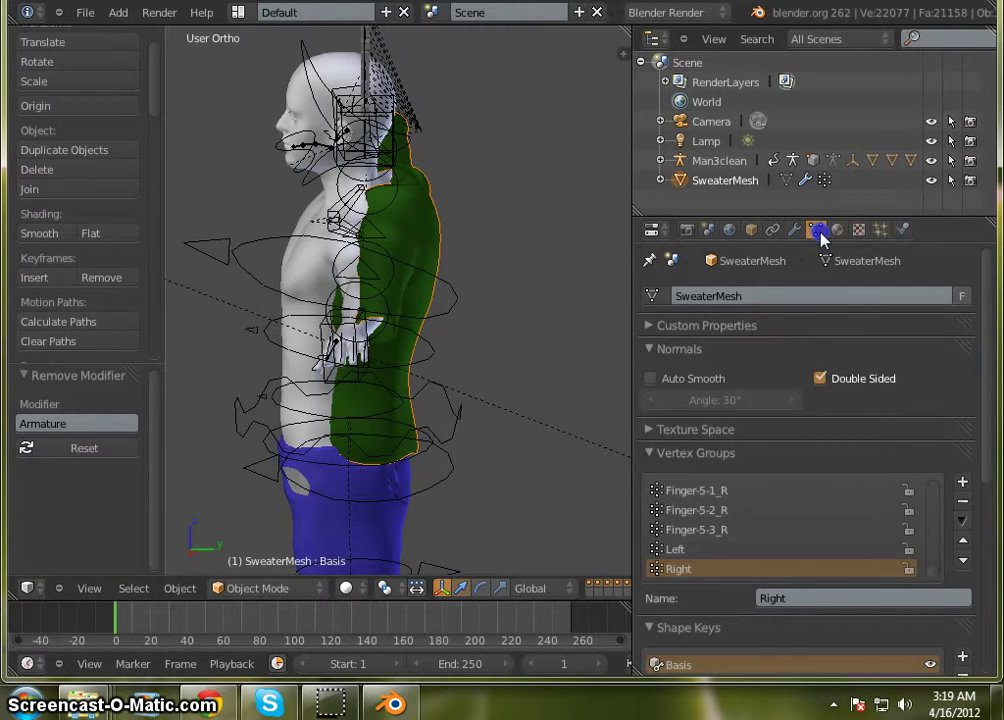
scroll(948, 457, "down", 2)
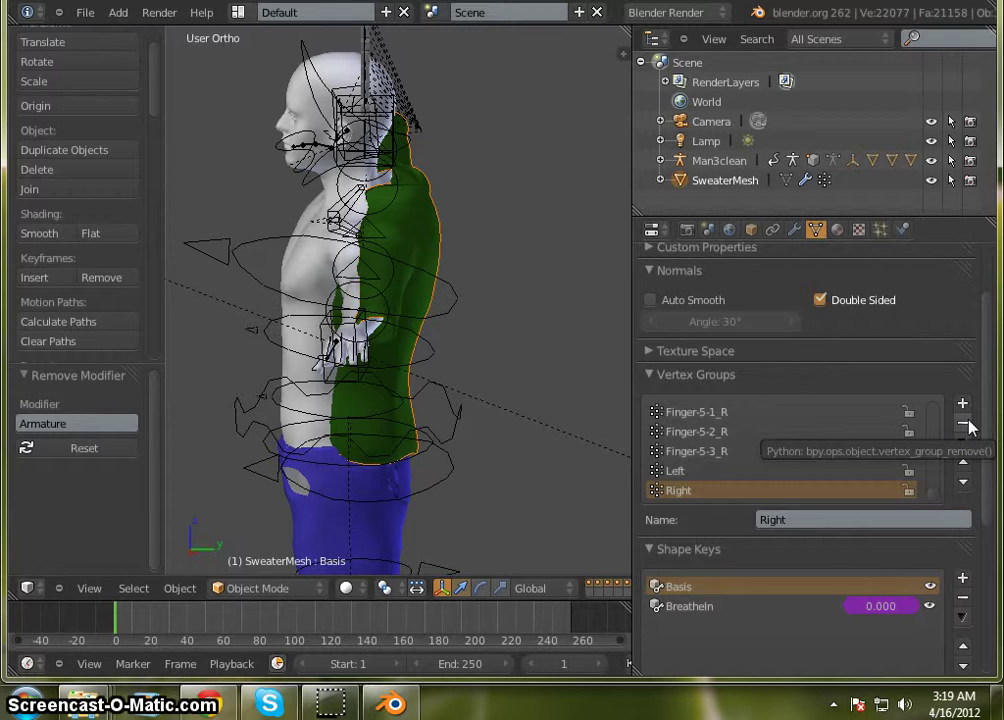
scroll(897, 575, "down", 2)
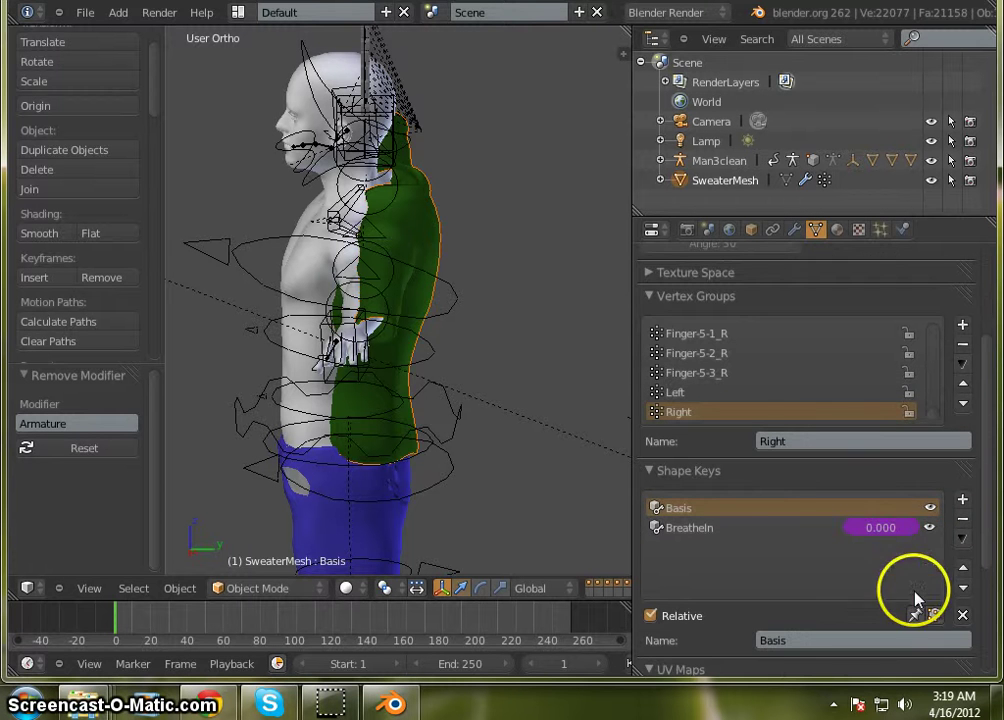
left_click(805, 535)
left_click(963, 520)
left_click(963, 520)
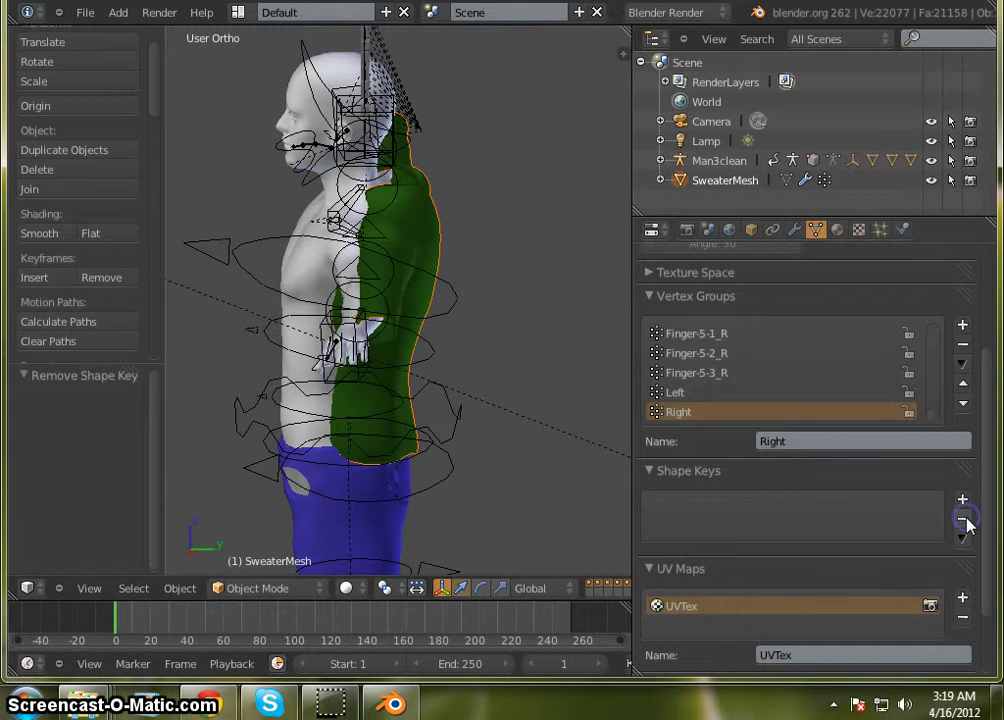
Remove the UVTex UV map from SweaterMesh
scroll(797, 566, "down", 2)
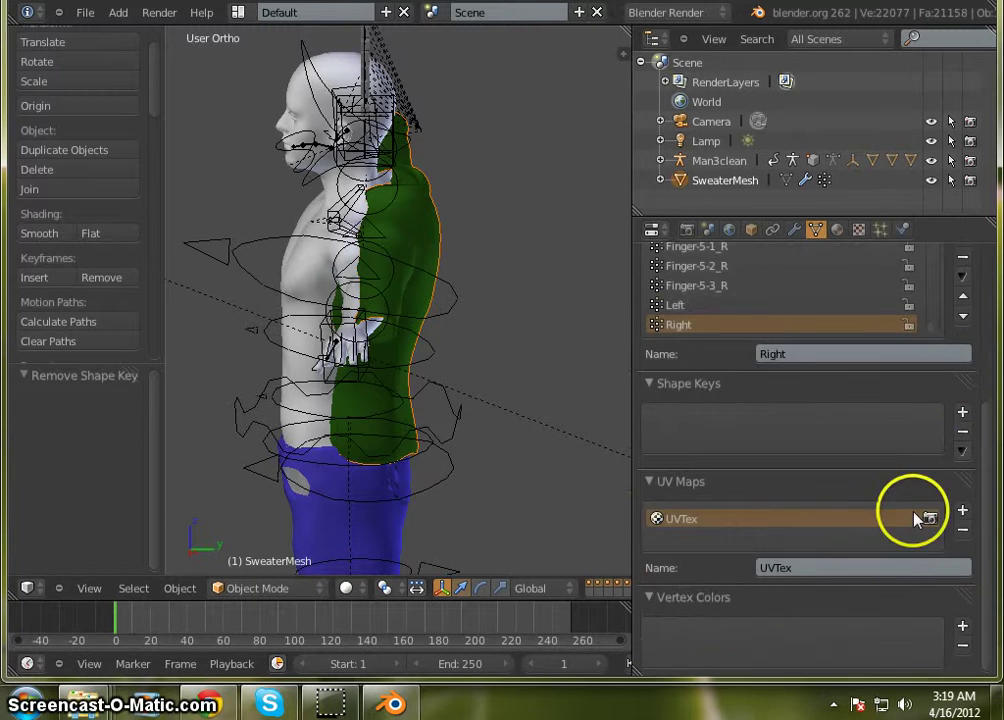
left_click(963, 529)
scroll(582, 446, "up", 4)
scroll(582, 446, "down", 3)
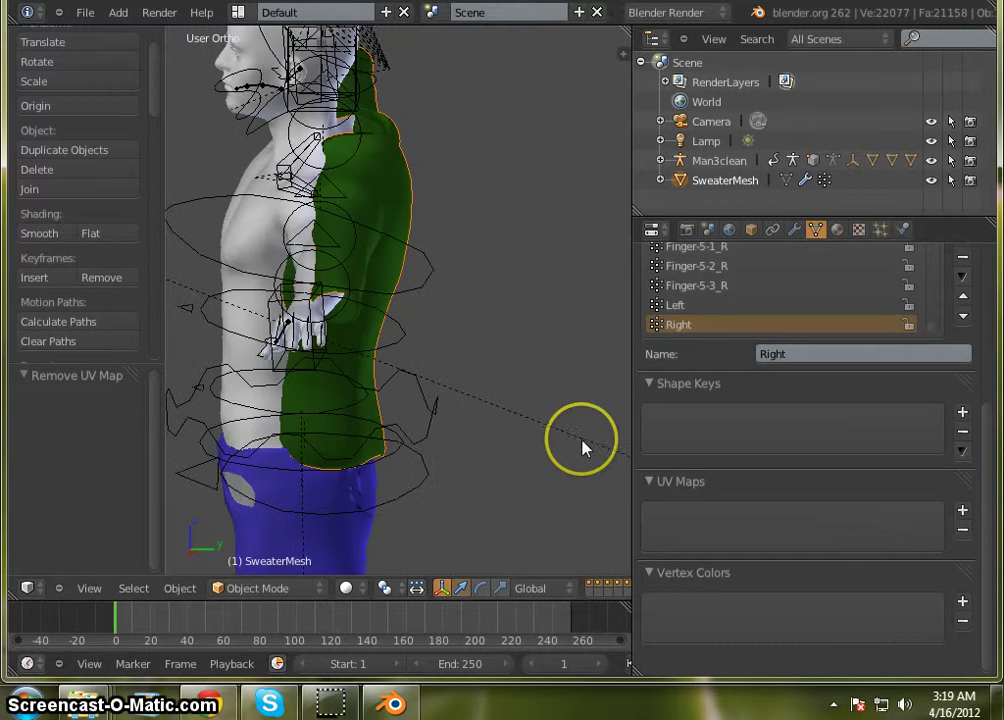
mouse_move(582, 446)
middle_mouse_down()
mouse_move(309, 422)
mouse_move(742, 413)
mouse_move(598, 431)
middle_mouse_up()
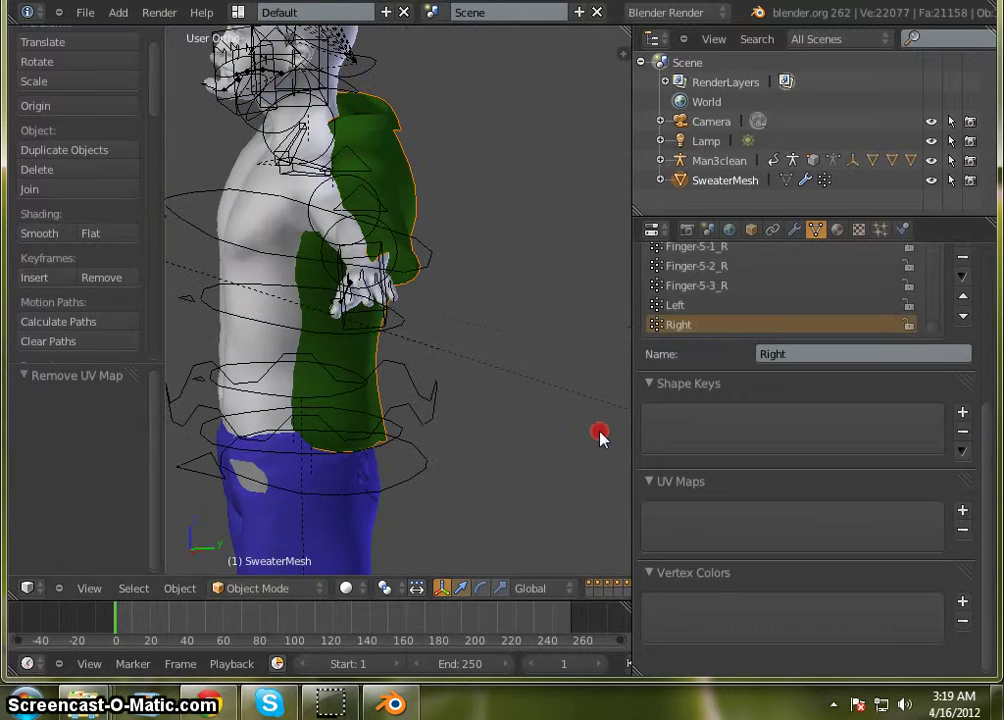
scroll(493, 360, "down", 2)
Remove every vertex group from SweaterMesh until its vertex group list is empty
scroll(813, 483, "up", 5)
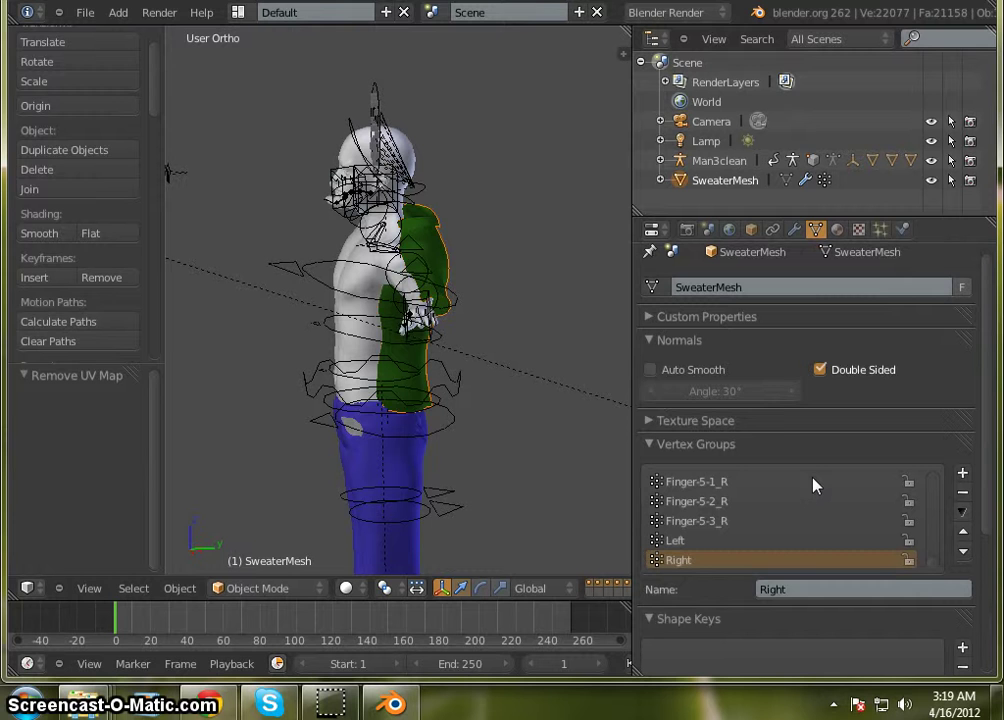
left_click_drag(937, 503, 931, 574)
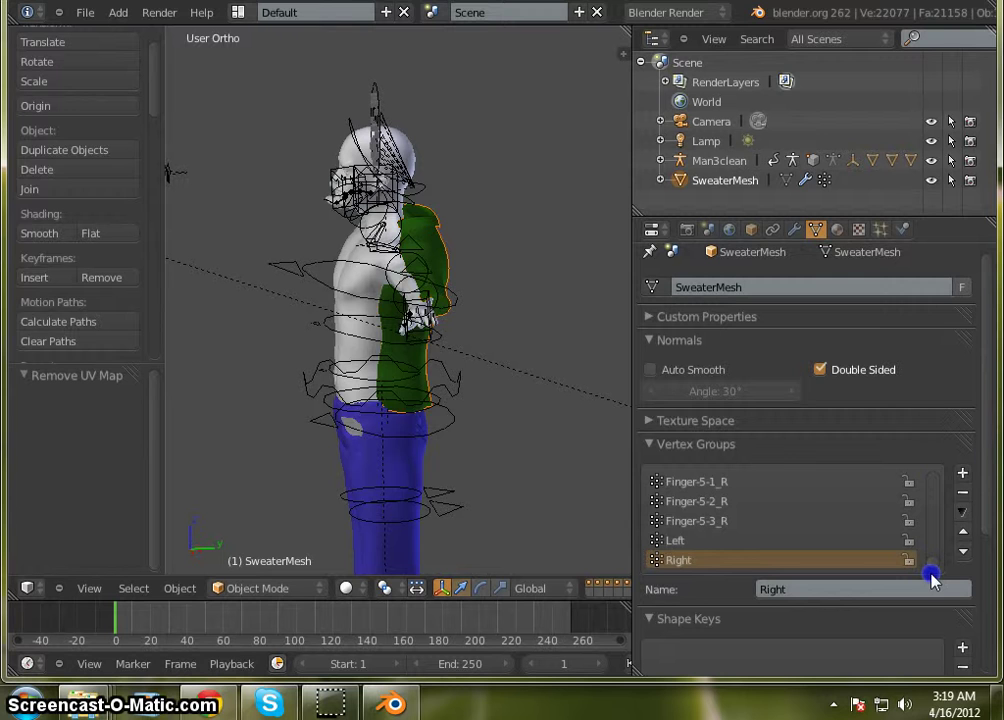
left_click(963, 494)
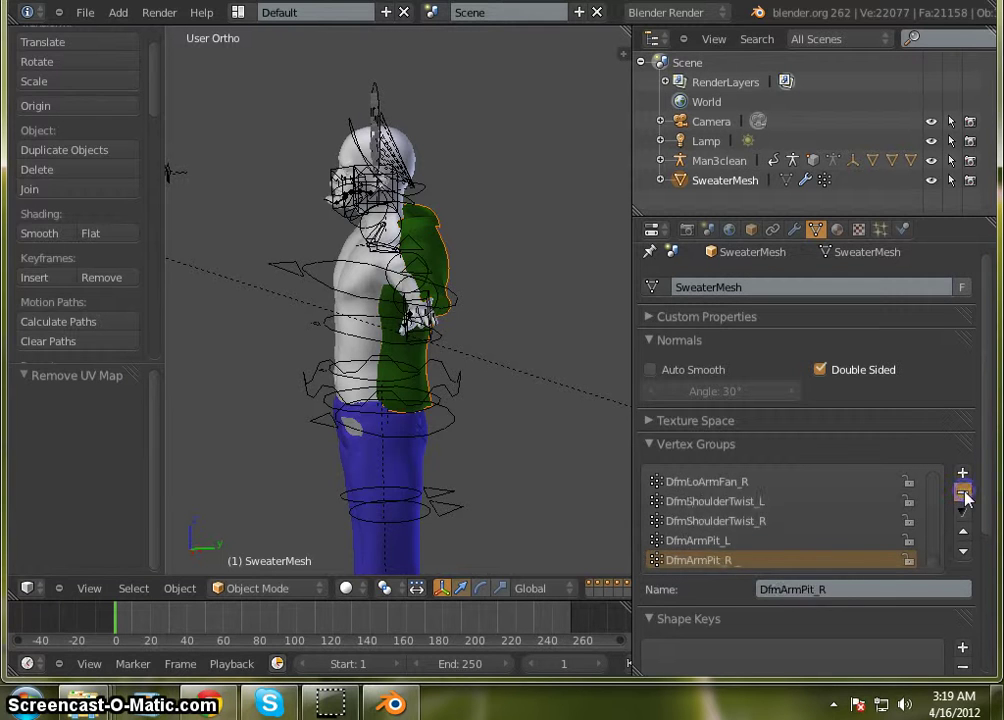
left_click(964, 492)
left_click(964, 492)
left_click(964, 492)
left_click(964, 492)
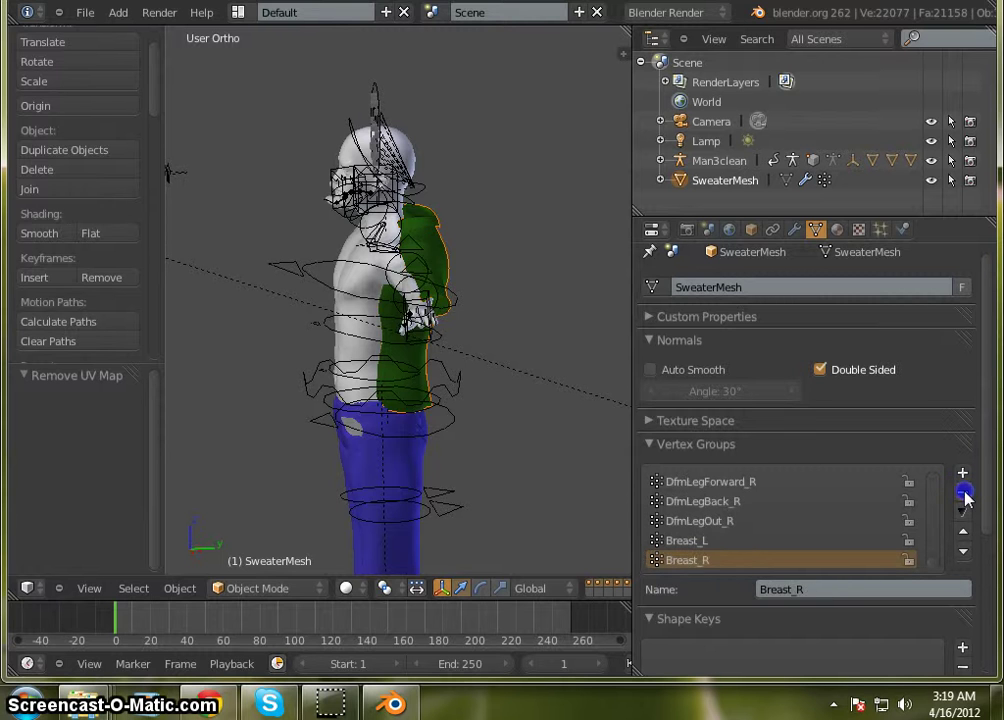
left_click(963, 494)
left_click(963, 494)
left_click(963, 494)
left_click(963, 494)
left_click(963, 494)
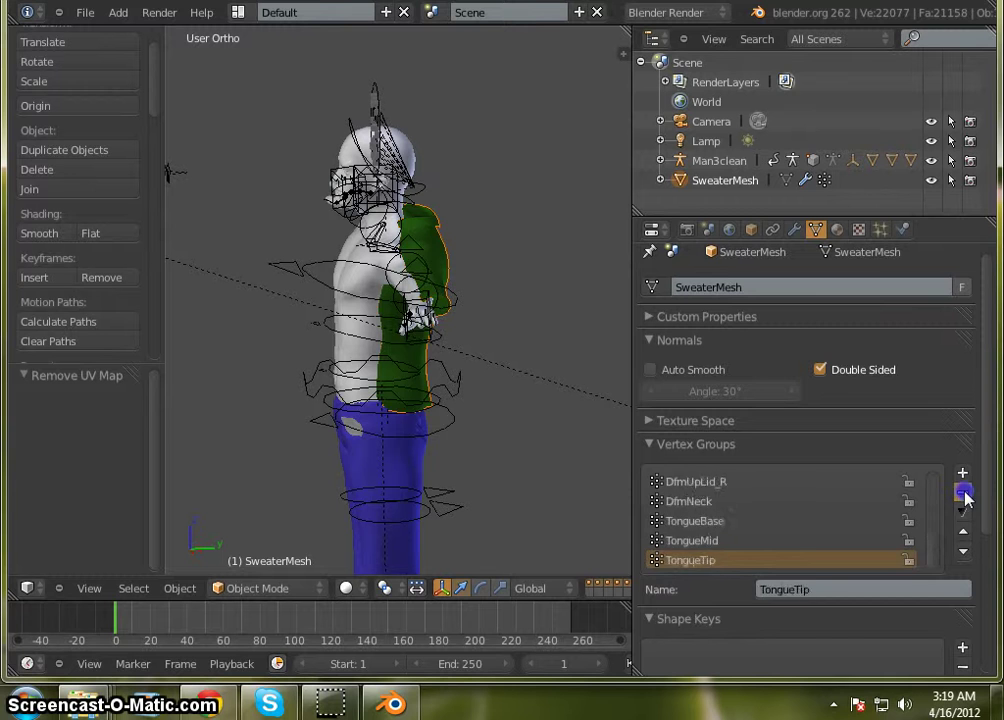
left_click(963, 494)
left_click(963, 494)
left_click(963, 494)
left_click(963, 494)
left_click(963, 494)
left_click(963, 494)
left_click(963, 494)
left_click(963, 494)
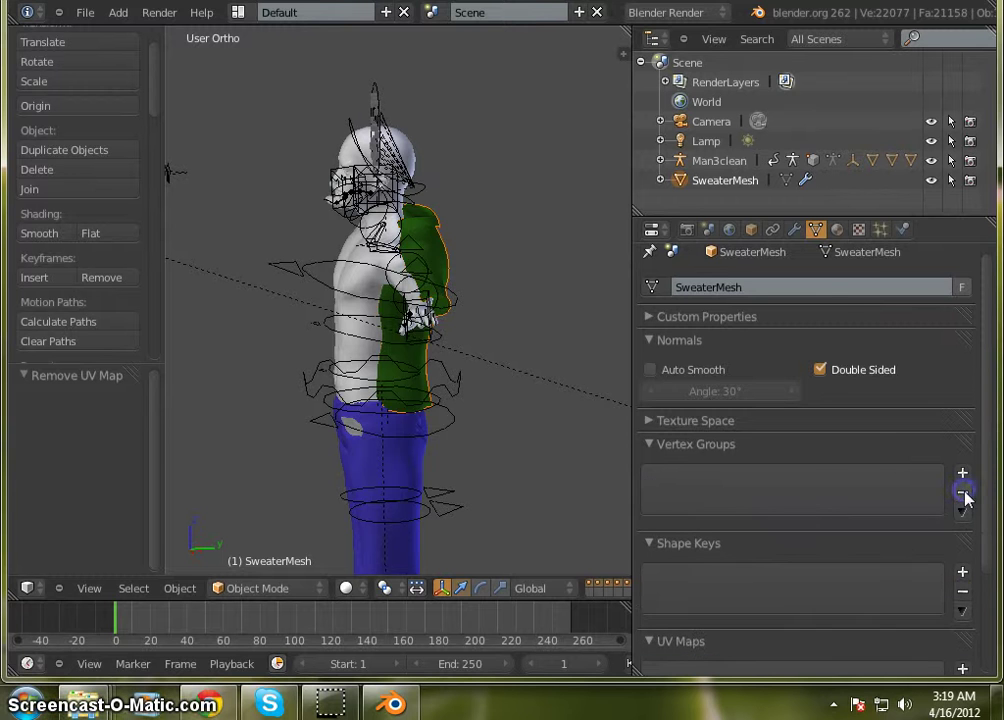
scroll(854, 477, "down", 3)
scroll(854, 477, "up", 3)
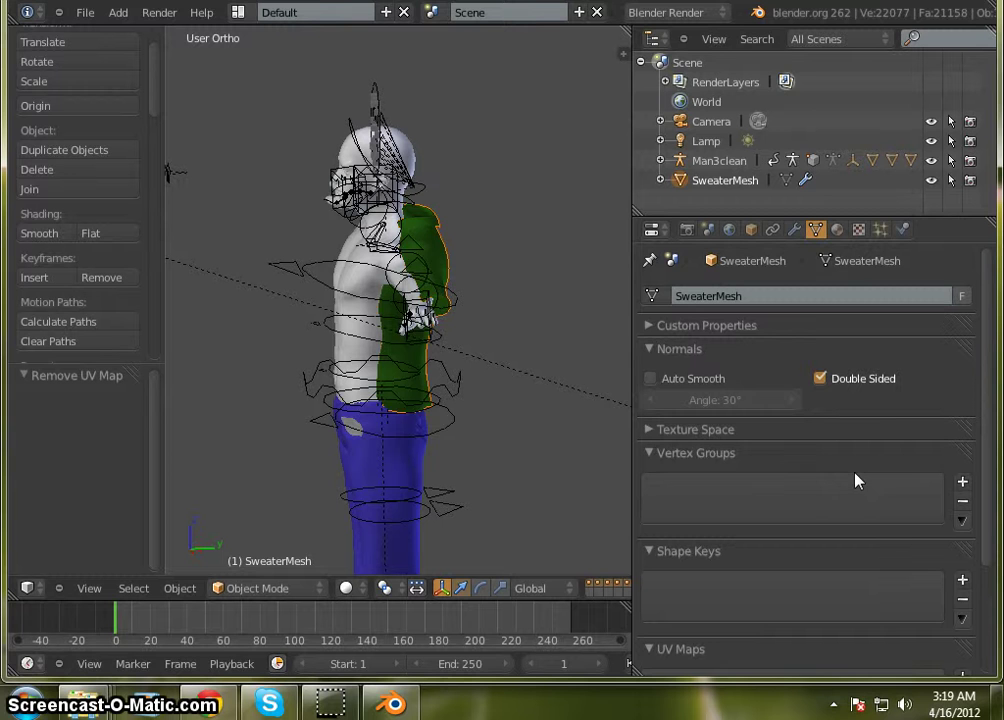
Rename the sweater's mesh data to tshirt
left_click(756, 291)
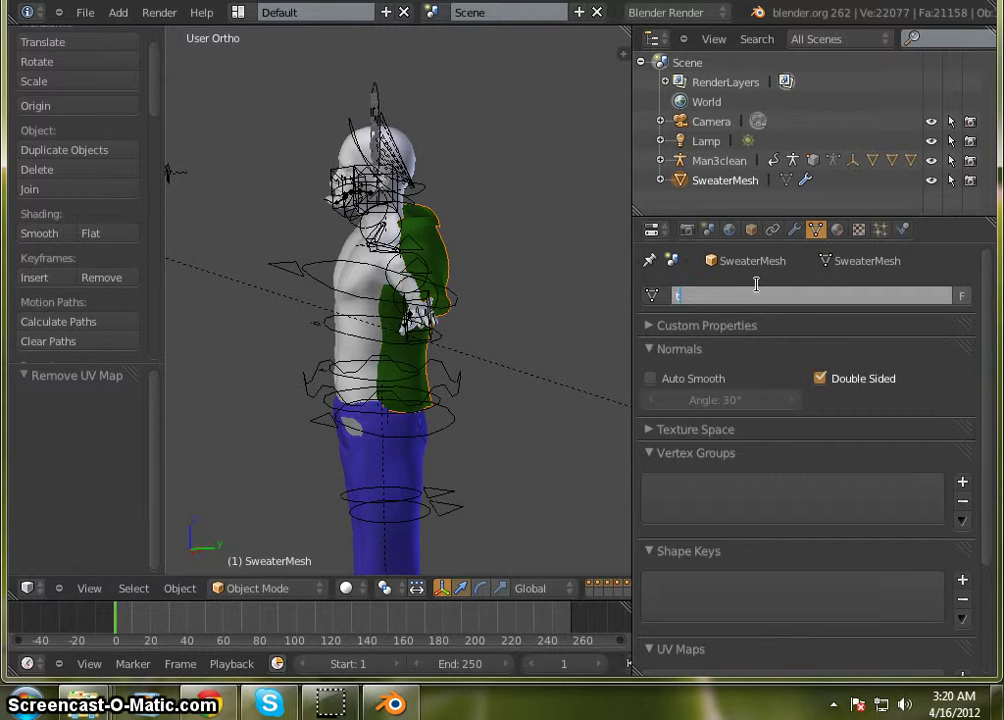
type("tshirt")
key("Return")
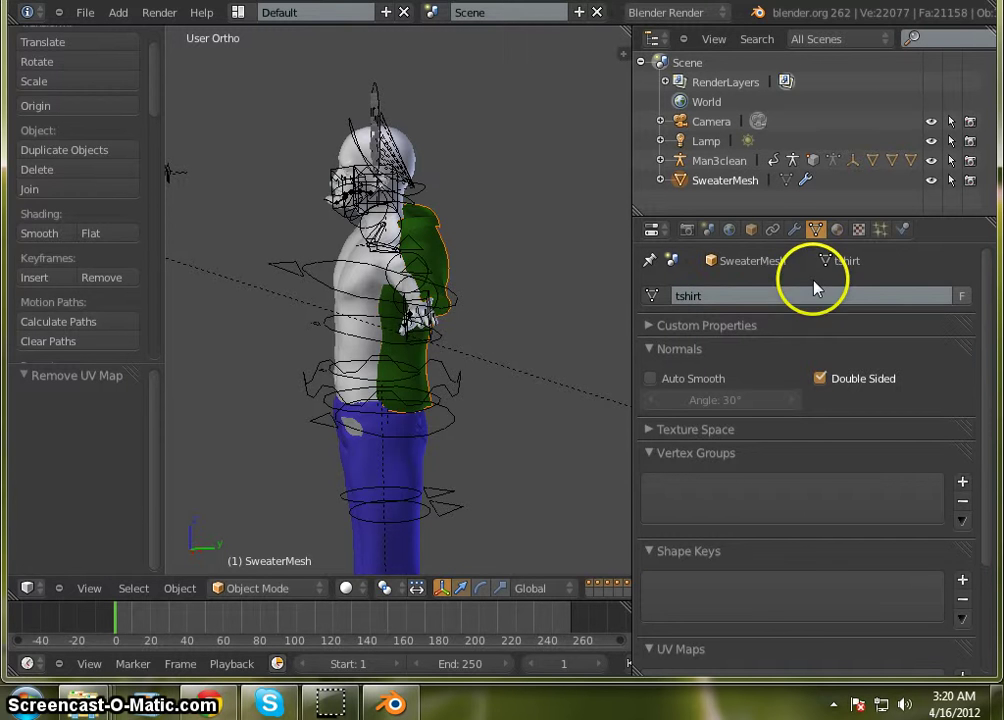
Rename the SweaterMesh object to tshirt
left_click(751, 229)
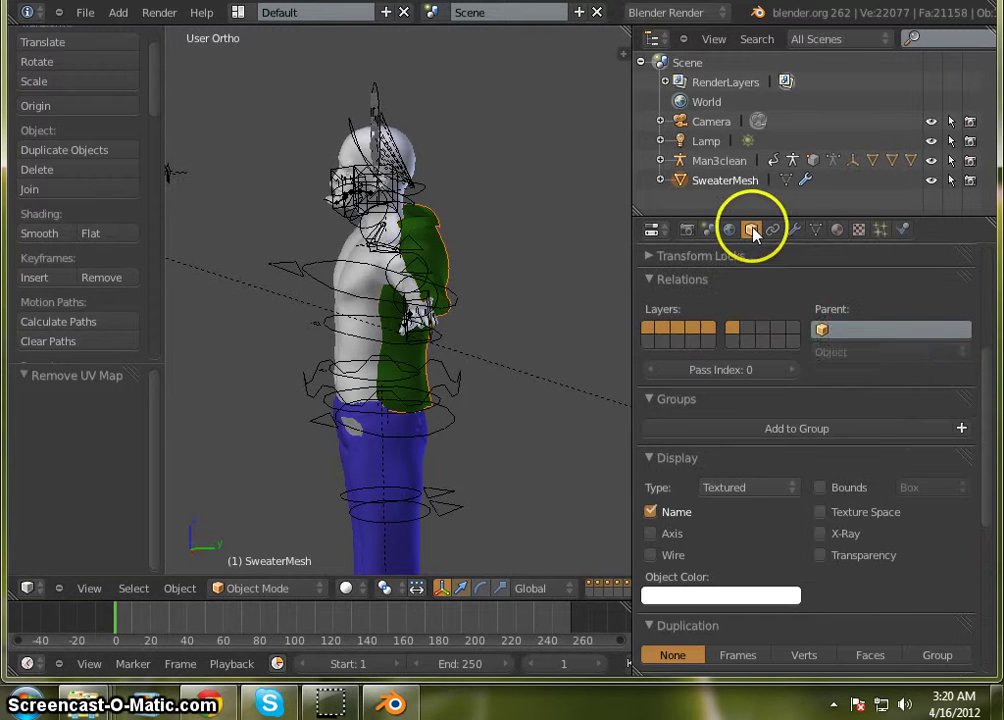
scroll(740, 485, "up", 5)
scroll(740, 485, "up", 2)
left_click(762, 291)
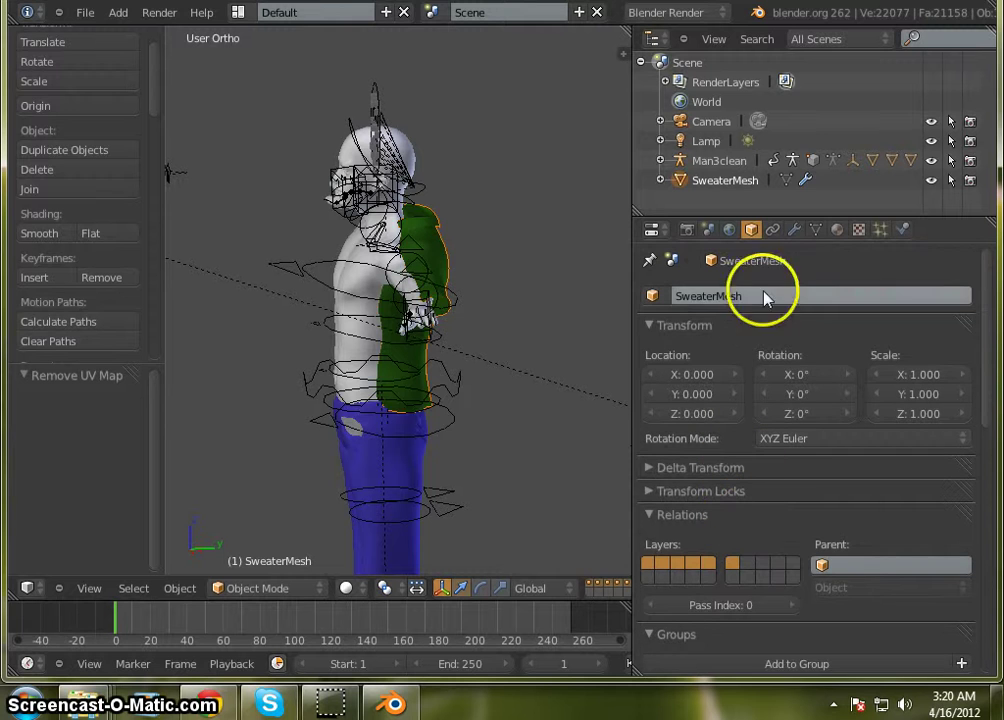
type("tsh")
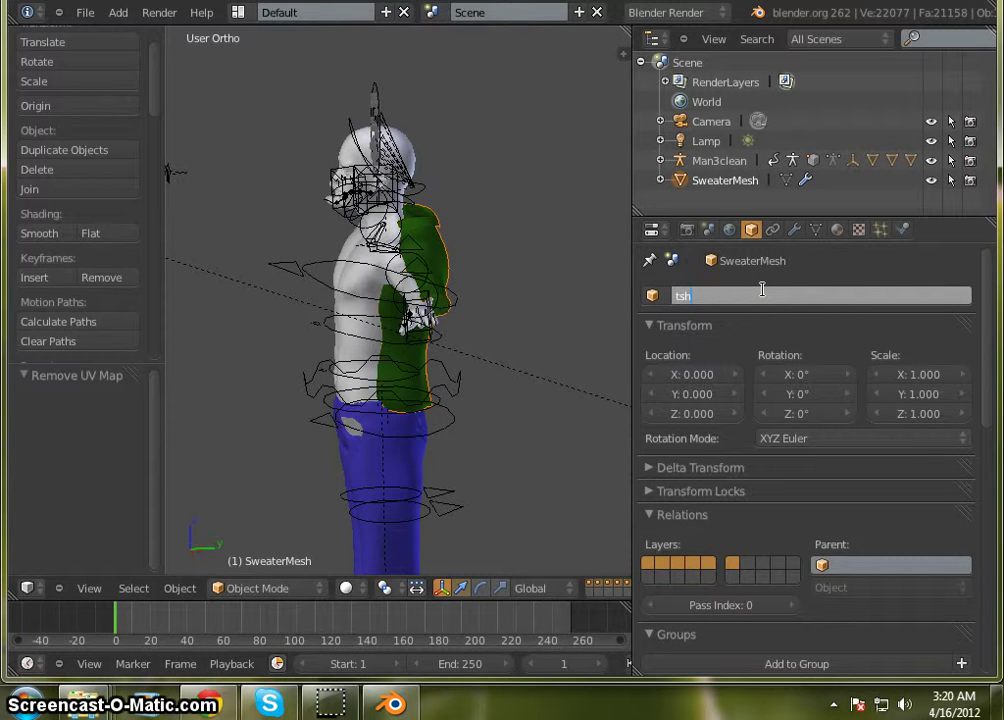
type("irt")
key("Return")
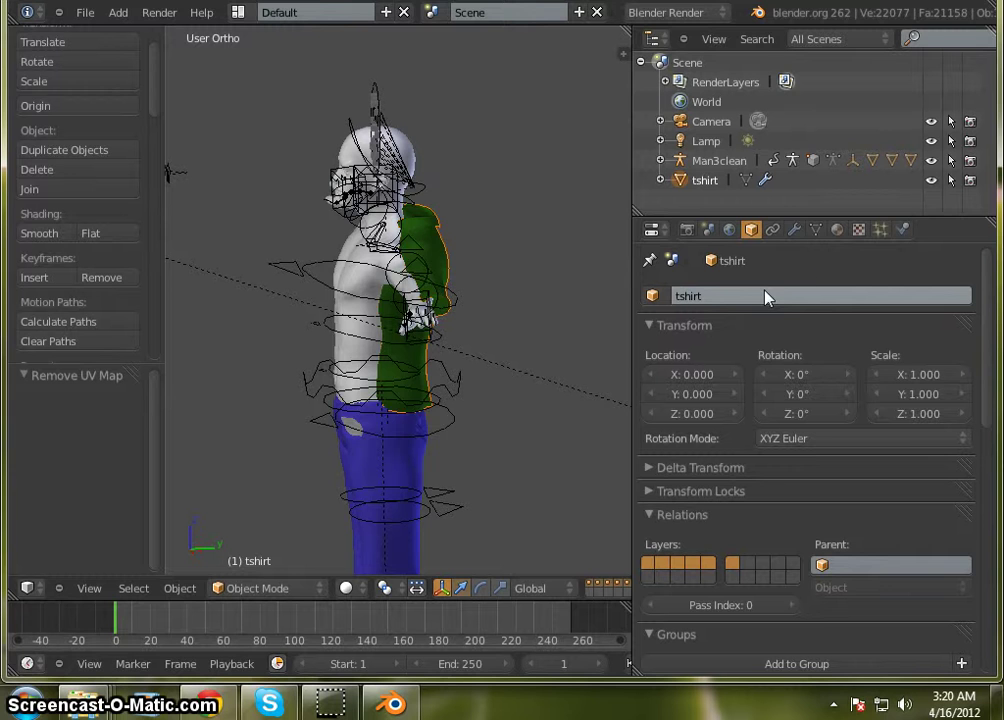
In Edit Mode, move the whole tshirt mesh about -0.42 along Y onto the character's torso
scroll(800, 252, "down", 1)
scroll(449, 293, "up", 2)
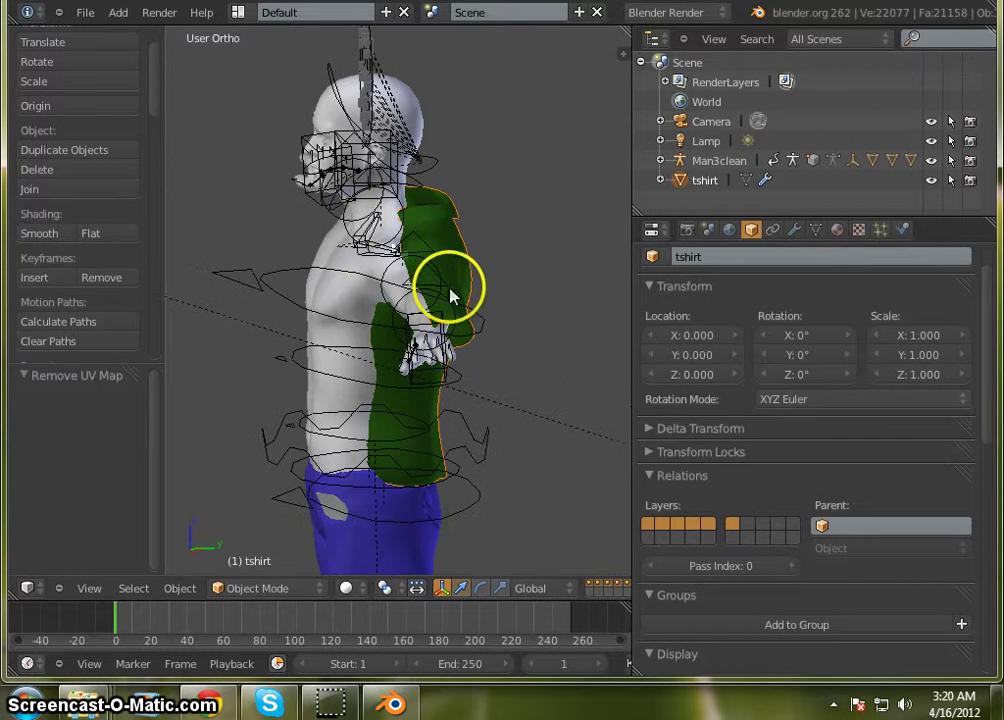
key("Tab")
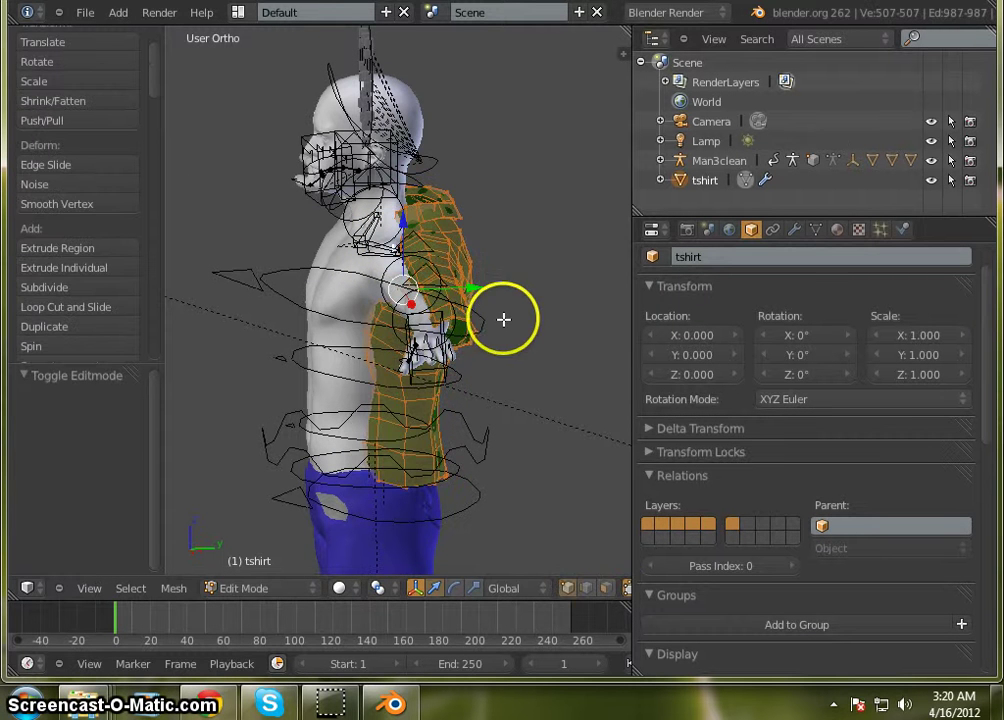
left_click_drag(476, 287, 455, 288)
middle_click_drag(348, 394, 580, 403)
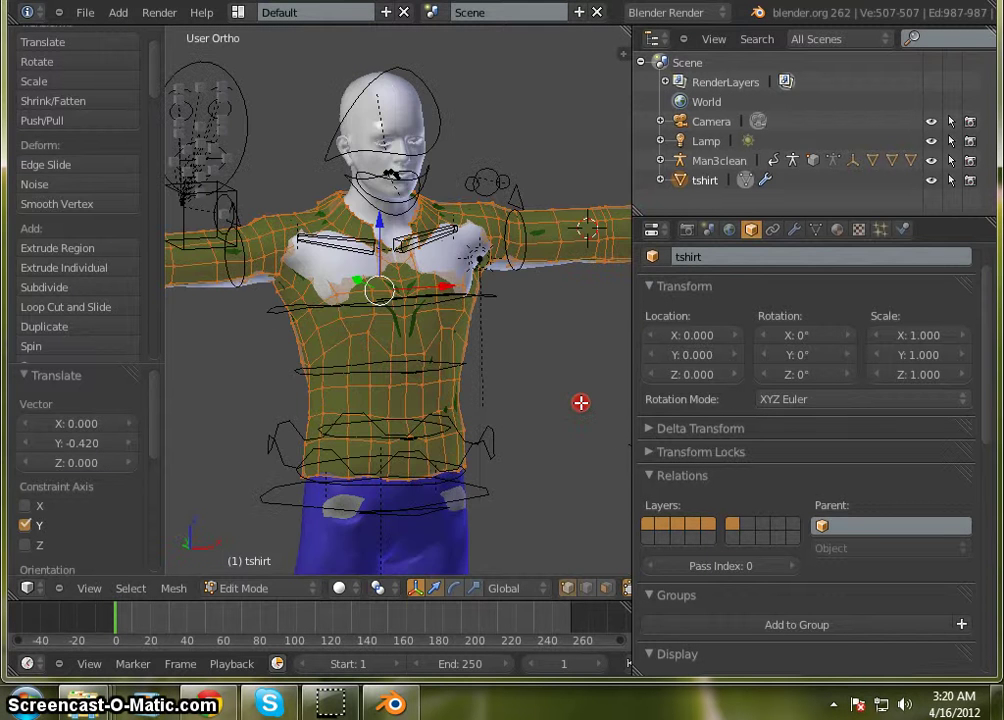
Lower the whole tshirt mesh about 0.2 along Z so it lines up with the shoulders and arms
middle_click_drag(517, 378, 271, 354)
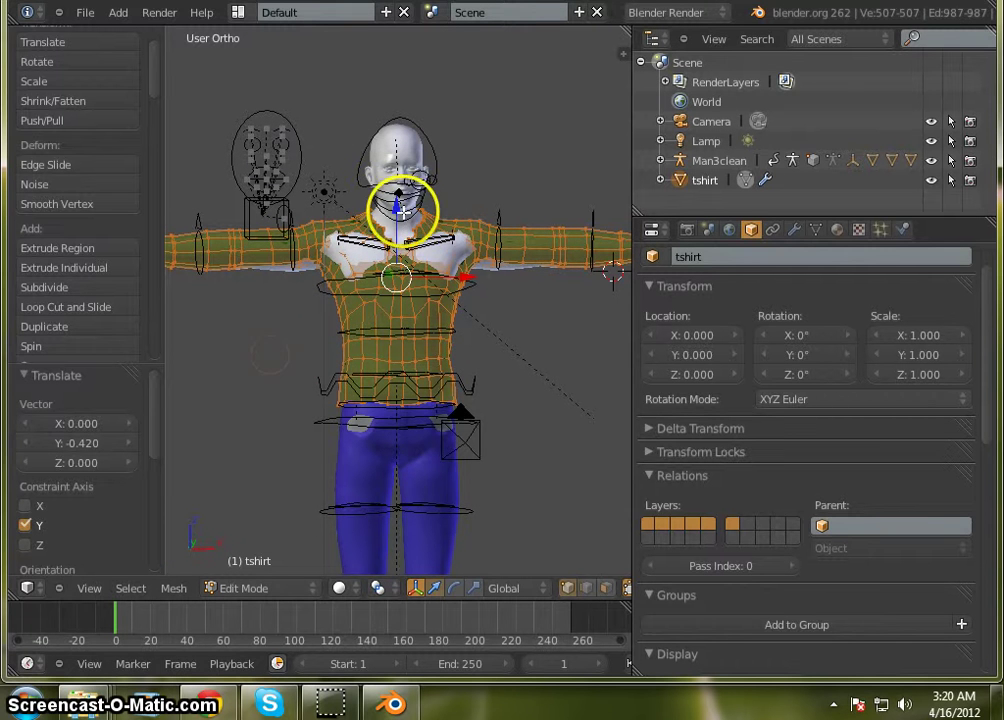
left_click_drag(396, 210, 391, 218)
middle_click_drag(531, 318, 74, 327)
scroll(382, 338, "down", 3)
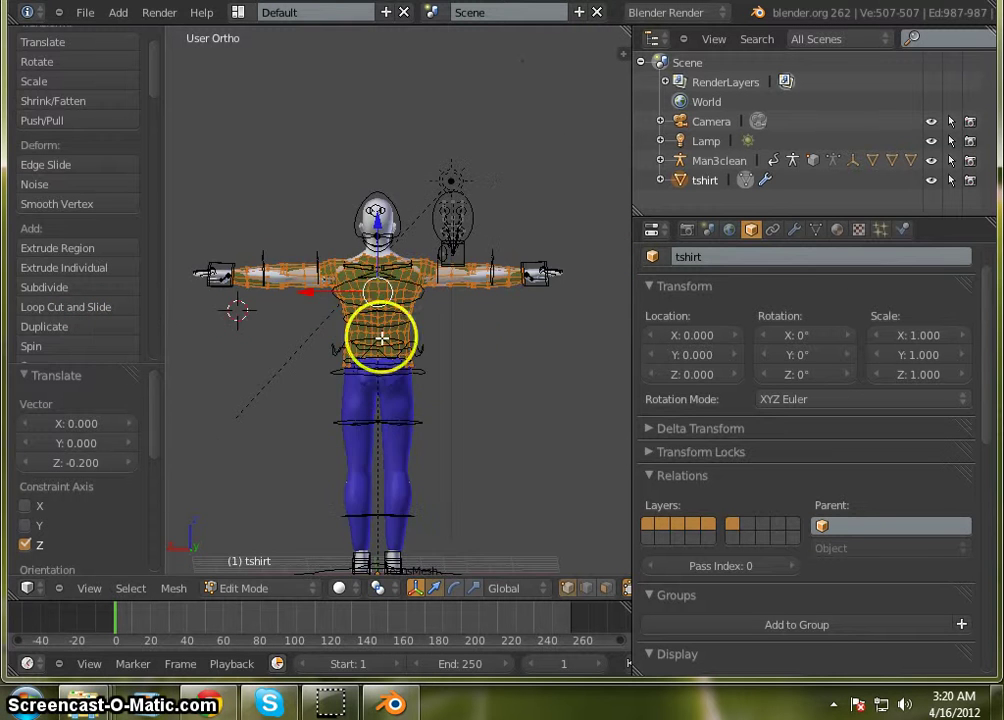
scroll(473, 318, "up", 3)
scroll(473, 318, "up", 2)
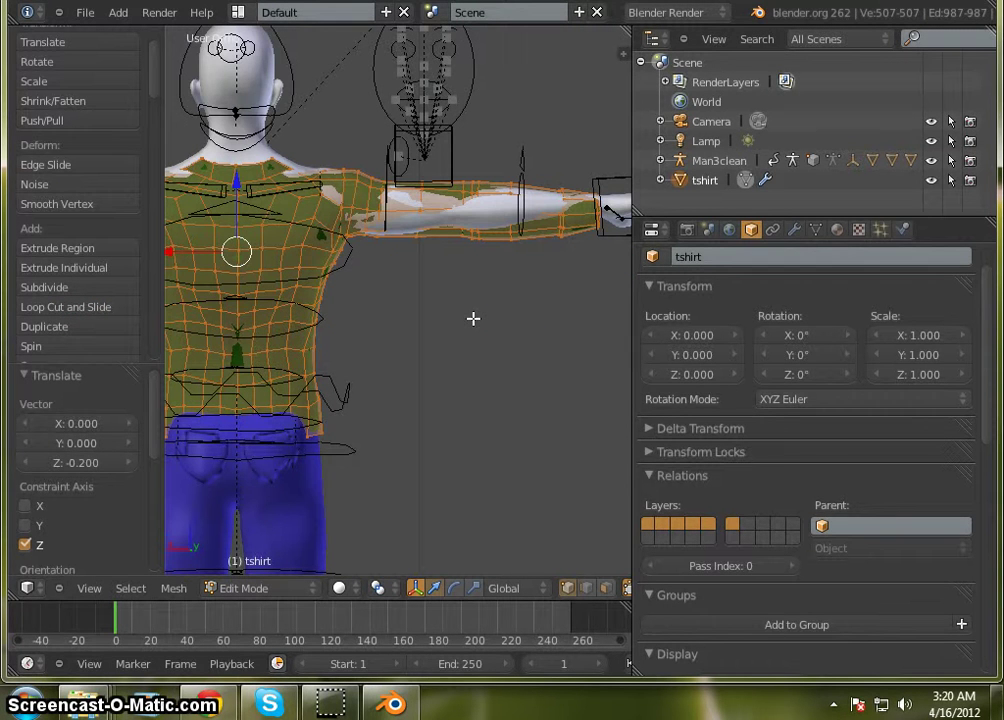
Widen the 3D view and set proportional editing to Enable
left_click_drag(632, 536, 805, 562)
left_click(665, 595)
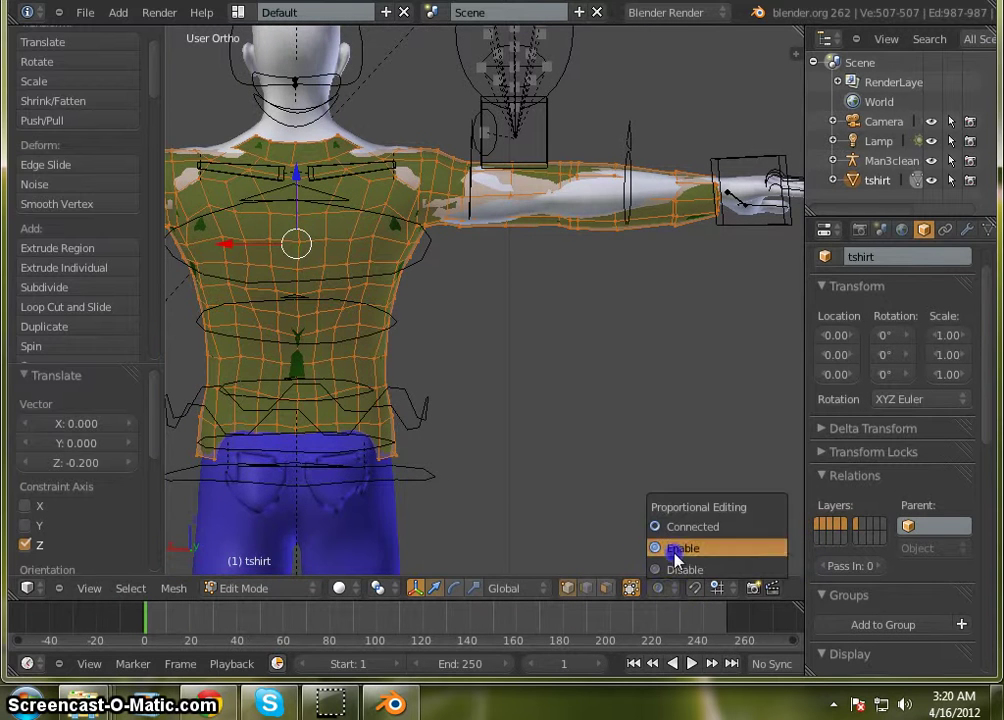
left_click(672, 553)
scroll(548, 412, "down", 2)
scroll(589, 358, "up", 3)
scroll(580, 377, "down", 3)
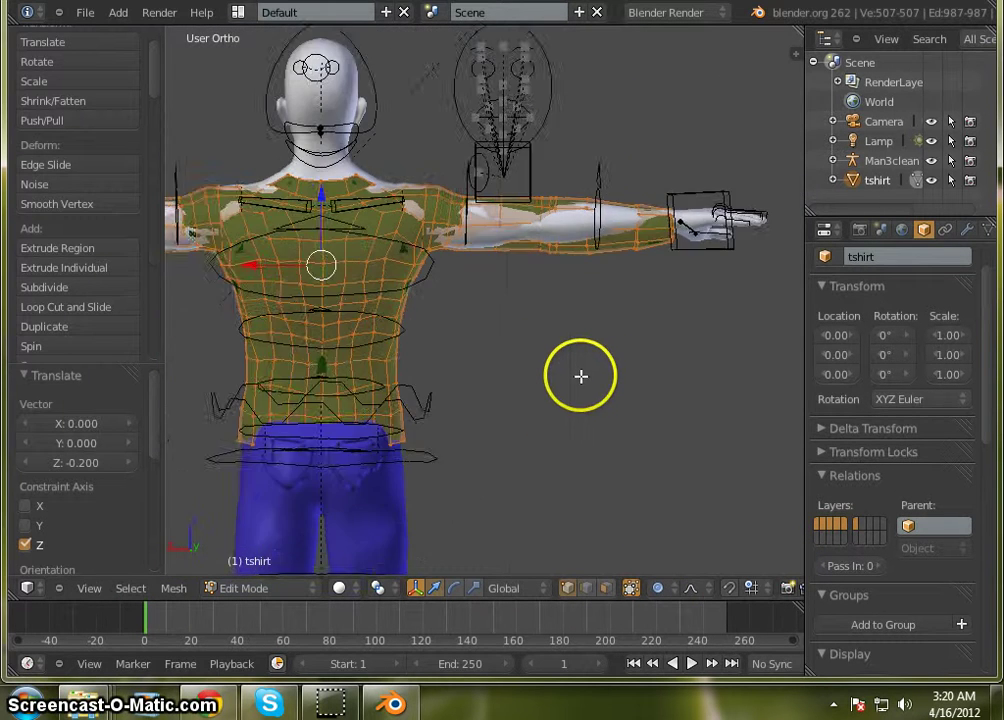
Clear the selection and lasso-select the tshirt's right sleeve from below the shoulder to the wrist
key("a")
scroll(571, 397, "up", 3)
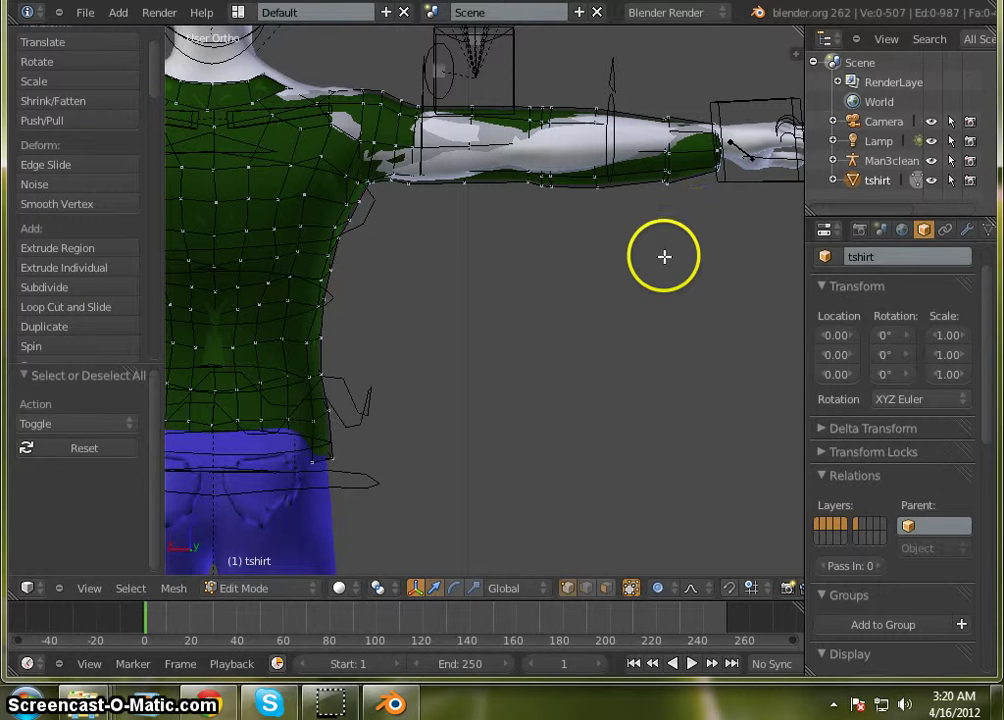
mouse_move(643, 248)
left_mouse_down("ctrl")
mouse_move(755, 150)
mouse_move(515, 43)
mouse_move(401, 92)
mouse_move(393, 120)
mouse_move(421, 220)
mouse_move(471, 233)
mouse_move(545, 202)
mouse_move(600, 212)
left_mouse_up("ctrl")
middle_click_drag(660, 223, 643, 244)
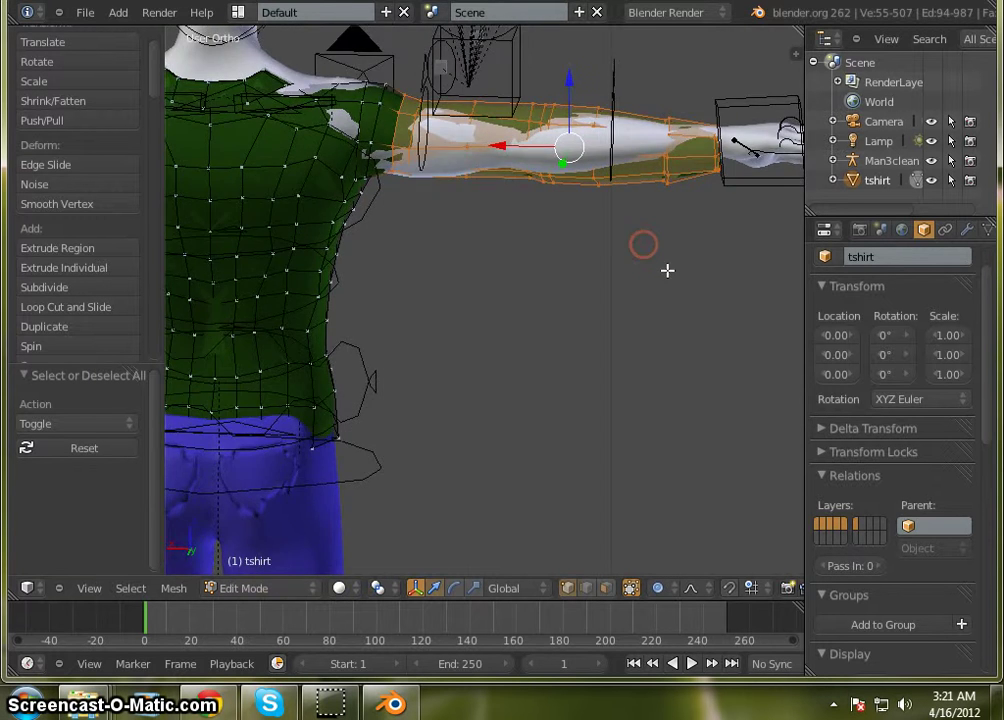
Add the tshirt's left sleeve, from below the shoulder to the wrist, to the lasso selection
scroll(662, 269, "down", 5)
scroll(208, 190, "up", 5)
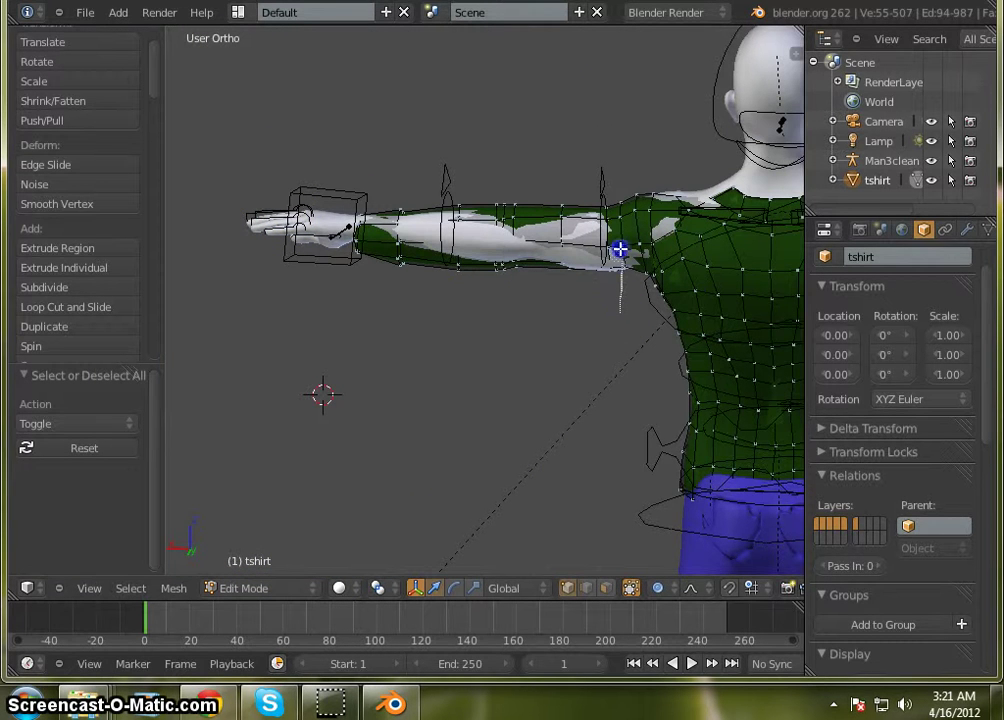
mouse_move(620, 249)
left_mouse_down("ctrl")
mouse_move(607, 175)
mouse_move(327, 159)
mouse_move(410, 370)
left_mouse_up("ctrl")
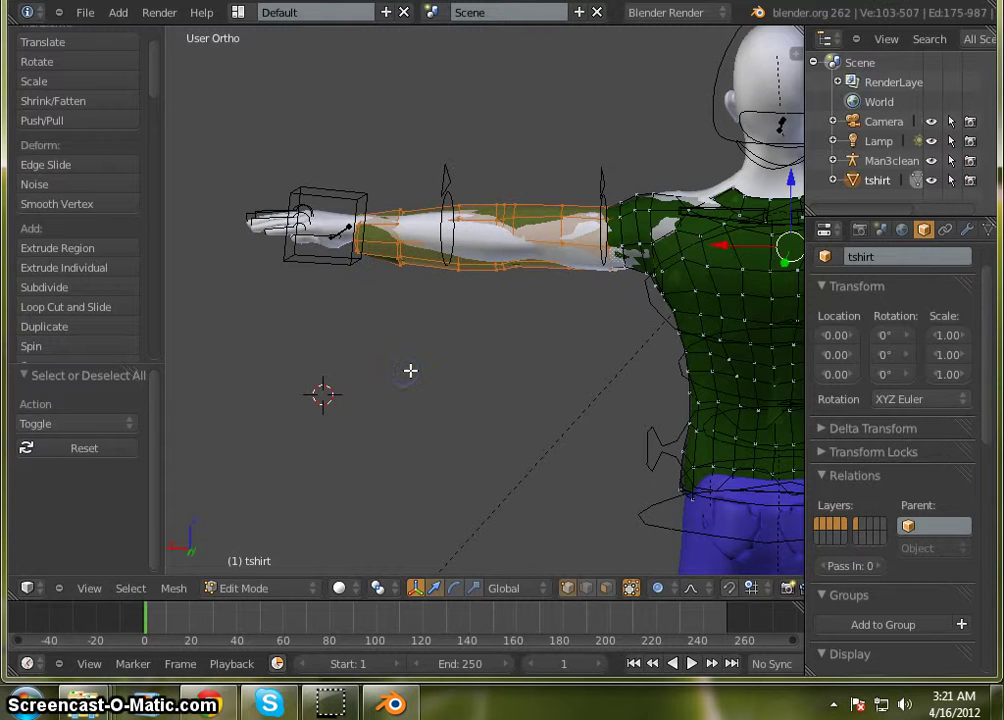
mouse_move(410, 370)
middle_mouse_down()
mouse_move(641, 392)
mouse_move(556, 365)
mouse_move(409, 367)
middle_mouse_up()
scroll(502, 350, "down", 4)
scroll(509, 352, "up", 3)
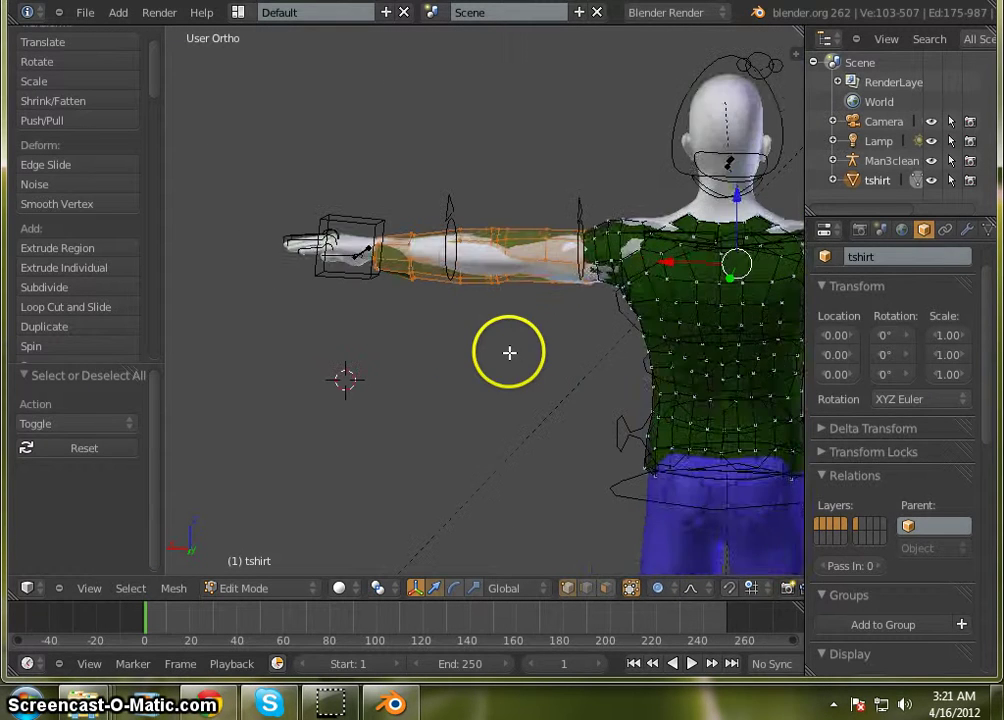
Switch to wireframe in the back view and add the right sleeve's missed vertices to the selection
key("z")
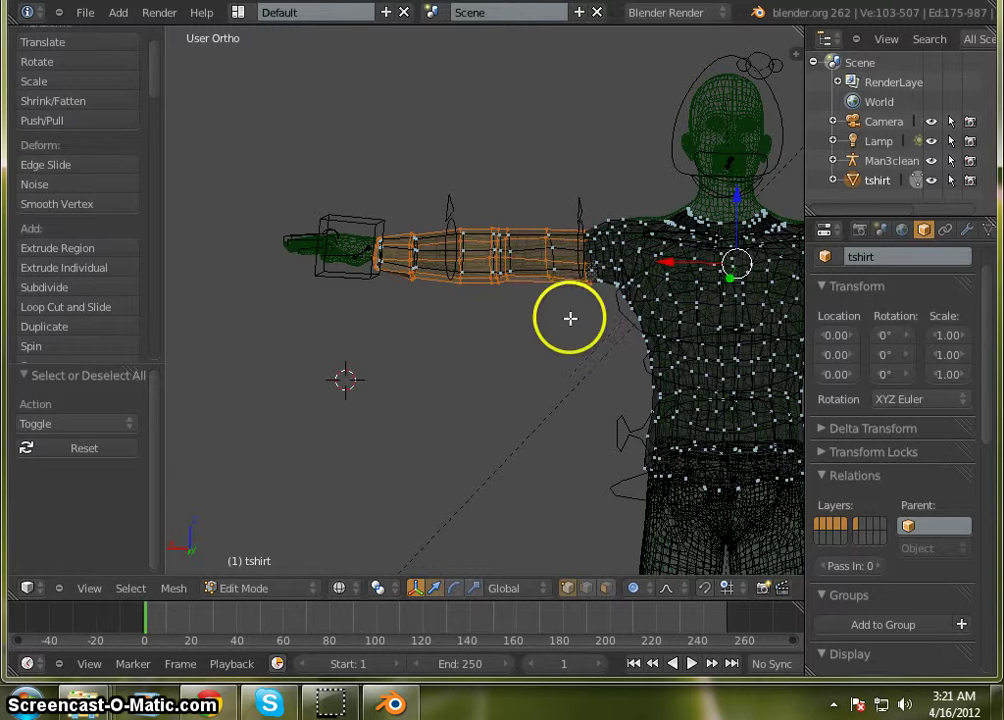
middle_click_drag(570, 323, 571, 322)
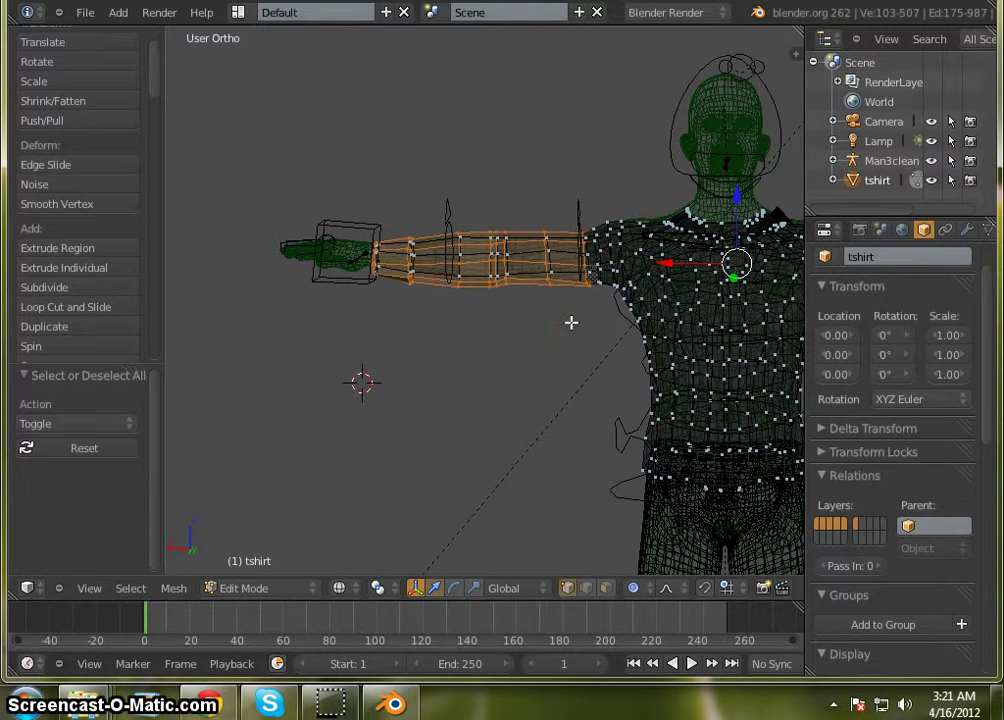
key("ctrl+KP_1")
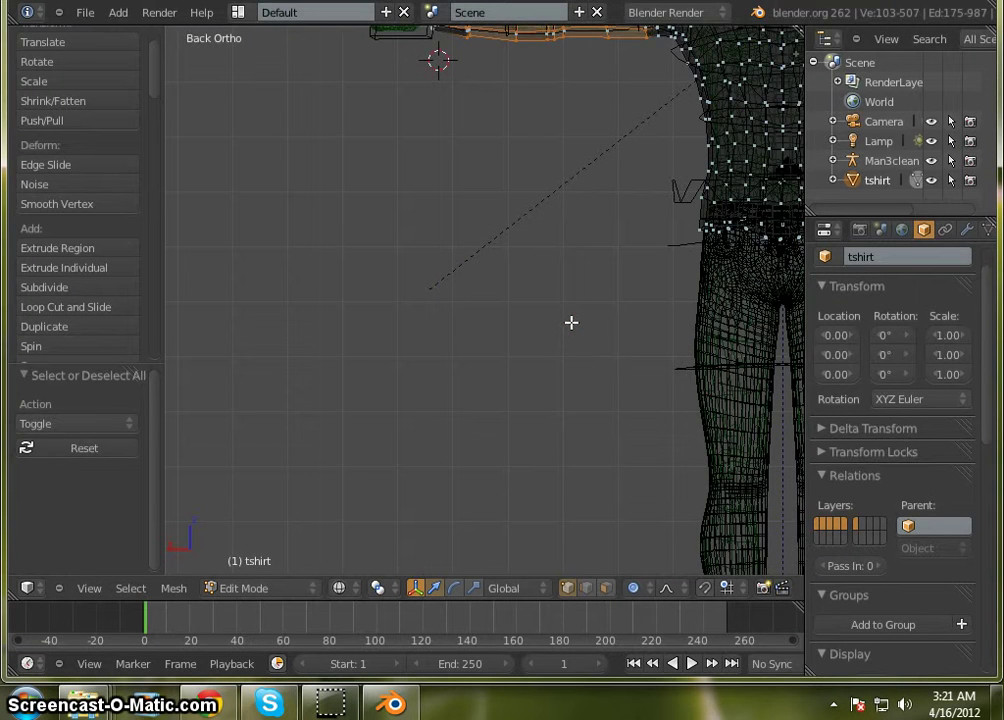
scroll(491, 232, "down", 6)
scroll(682, 80, "up", 4)
scroll(575, 175, "up", 4)
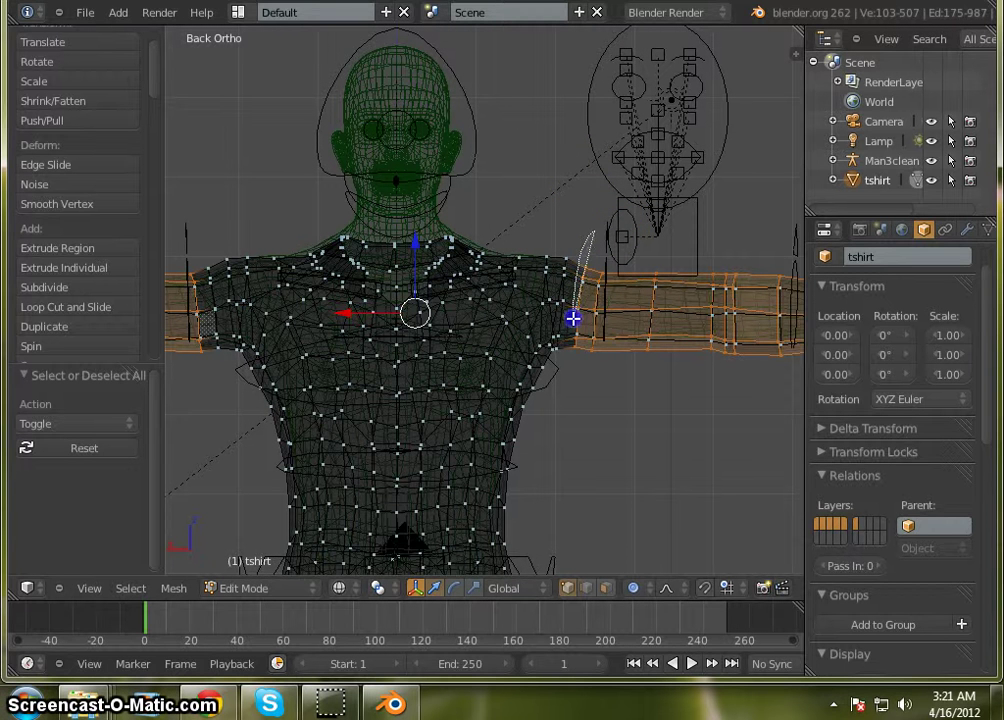
mouse_move(572, 318)
left_mouse_down("ctrl")
mouse_move(612, 392)
mouse_move(789, 374)
mouse_move(977, 298)
mouse_move(626, 171)
left_mouse_up("ctrl")
scroll(722, 235, "down", 4)
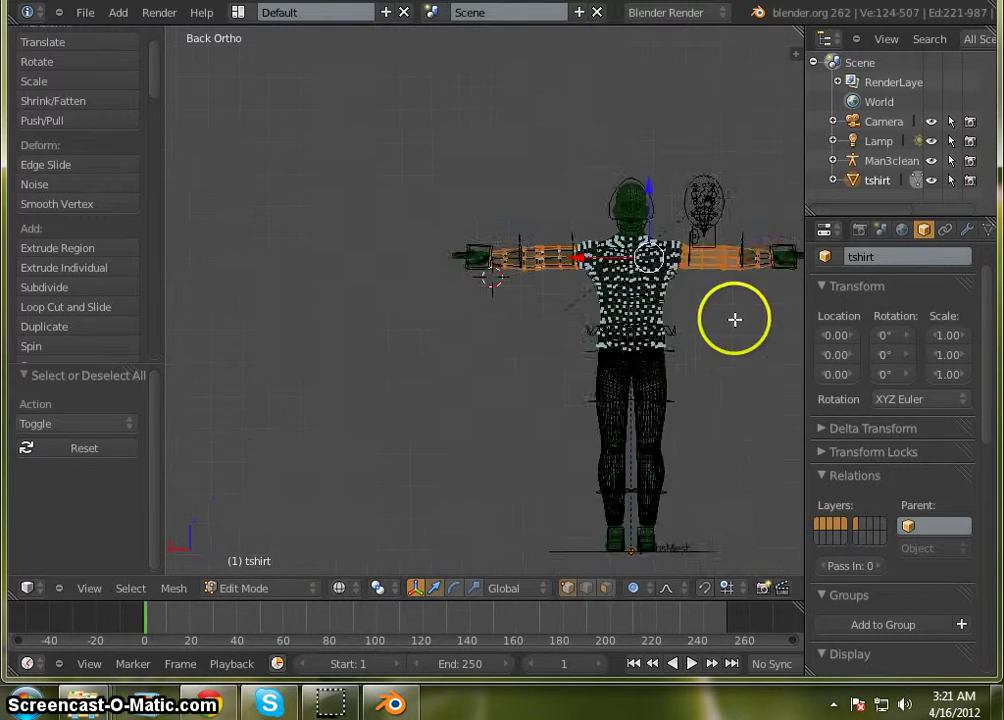
scroll(760, 260, "up", 6)
mouse_move(717, 242)
left_mouse_down("ctrl")
mouse_move(639, 437)
mouse_move(818, 293)
left_mouse_up("ctrl")
scroll(722, 175, "down", 5)
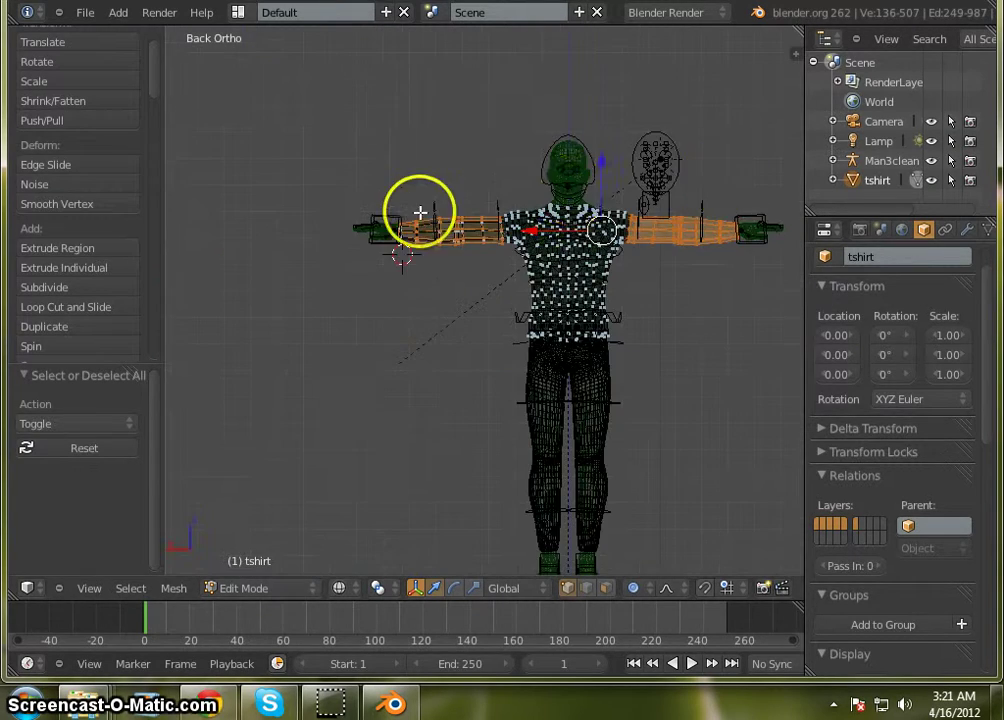
Lasso the left sleeve's remaining unselected vertices into the selection, including those near the wrist
scroll(421, 213, "up", 8)
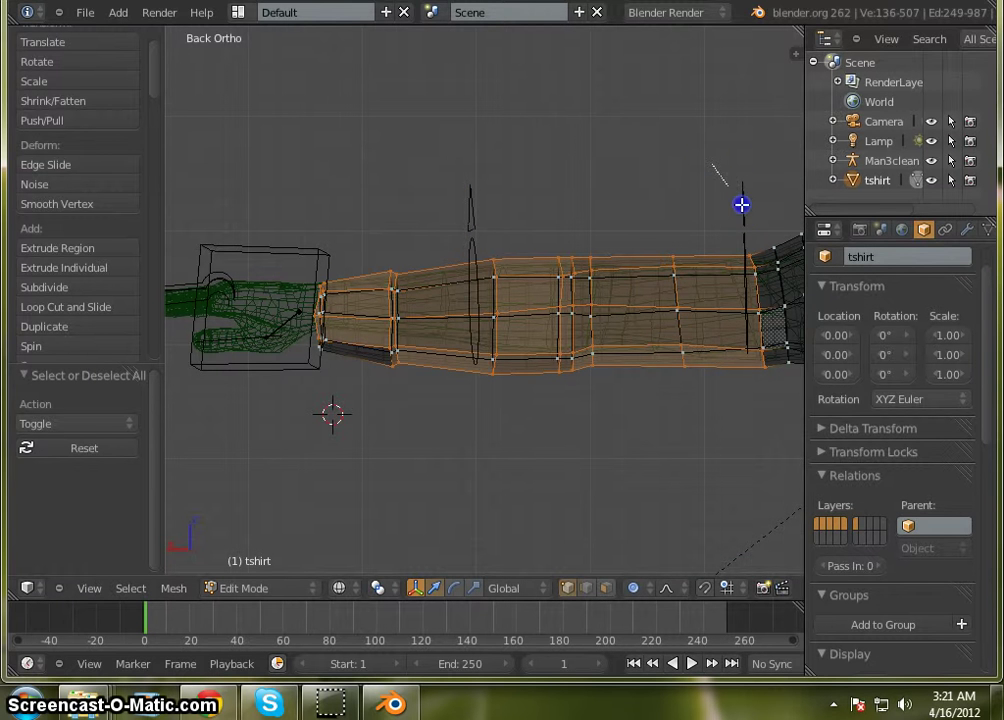
mouse_move(768, 362)
left_mouse_down("ctrl")
mouse_move(605, 419)
mouse_move(226, 303)
mouse_move(403, 120)
left_mouse_up("ctrl")
scroll(346, 147, "down", 7)
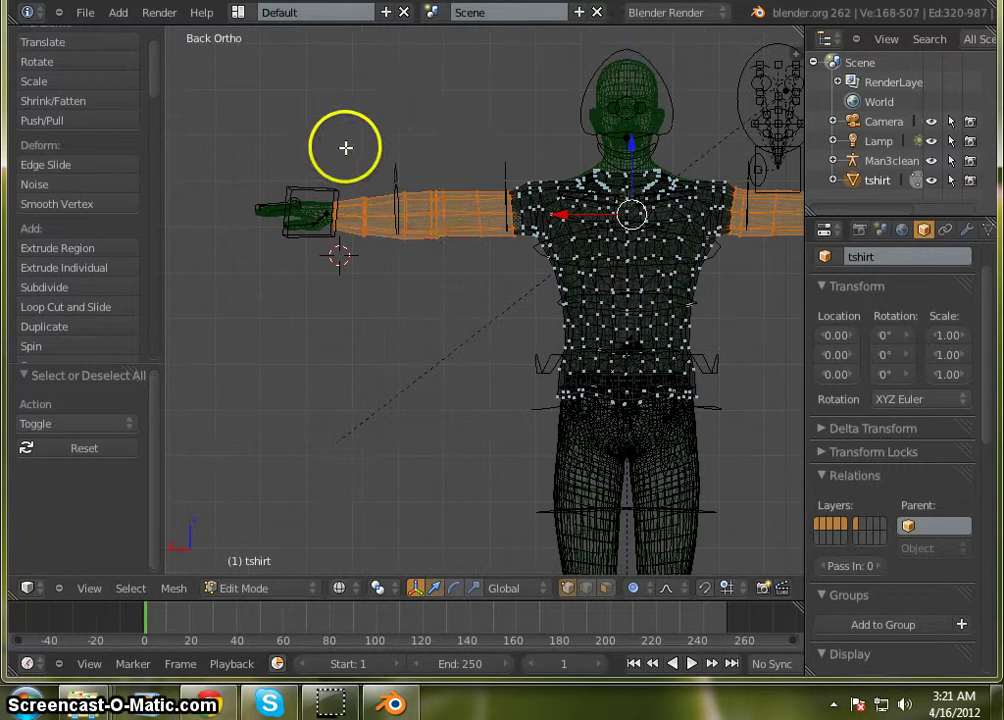
scroll(421, 128, "up", 6)
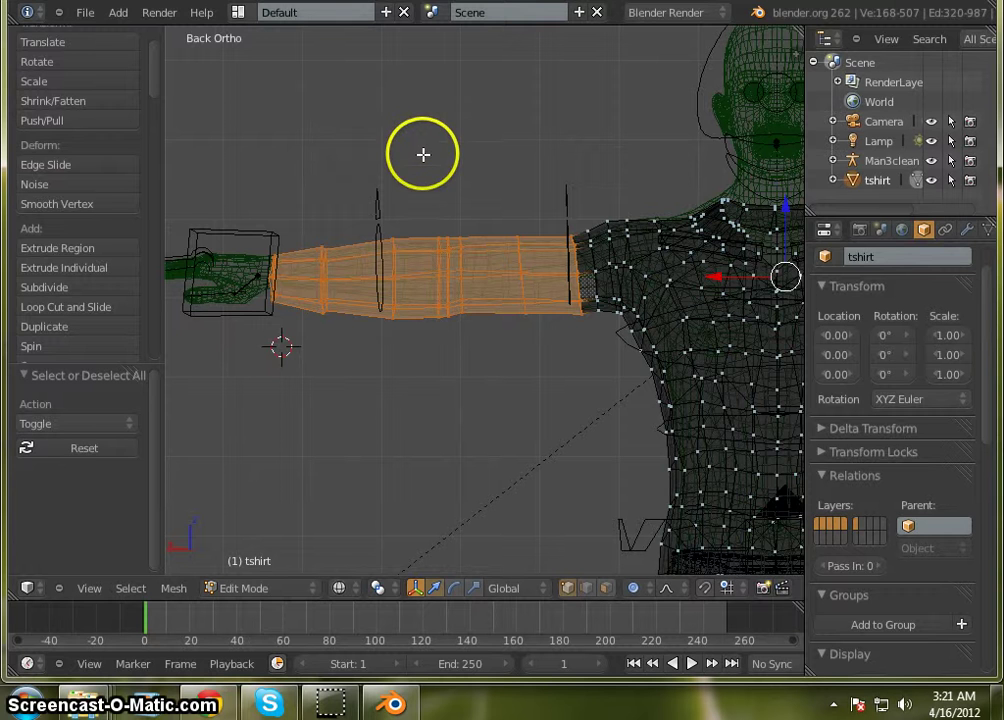
Clear the selection, lasso both tshirt sleeves from mid upper arm to the wrist, and delete those vertices to leave short sleeves
scroll(424, 158, "up", 3)
scroll(423, 161, "down", 4)
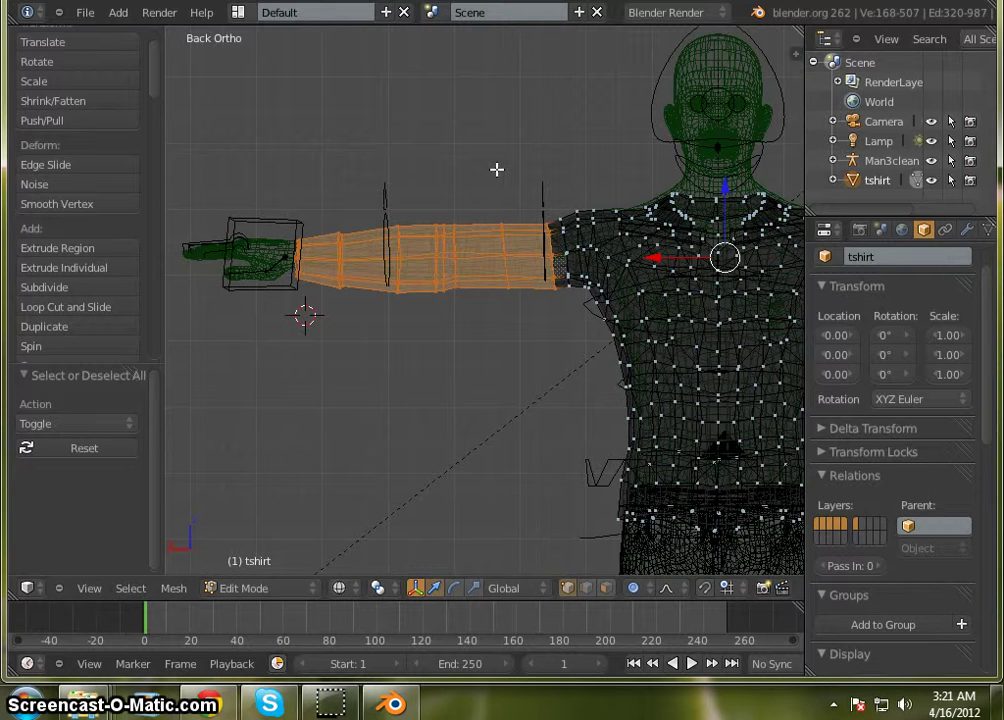
key("a")
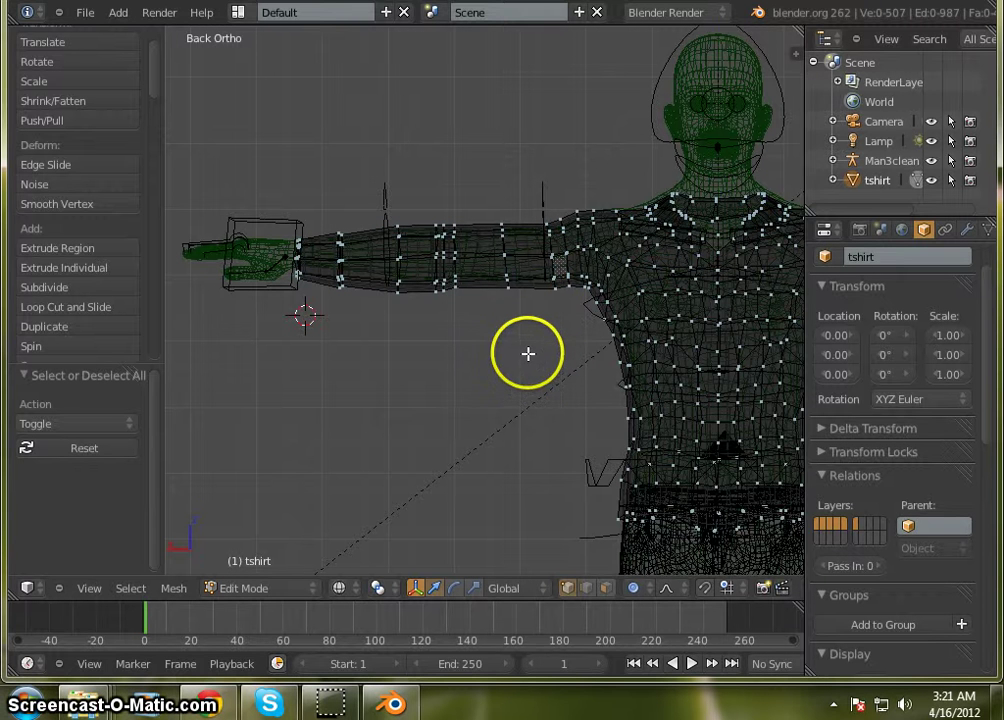
mouse_move(526, 300)
left_mouse_down("ctrl")
mouse_move(441, 179)
mouse_move(222, 233)
mouse_move(405, 365)
left_mouse_up("ctrl")
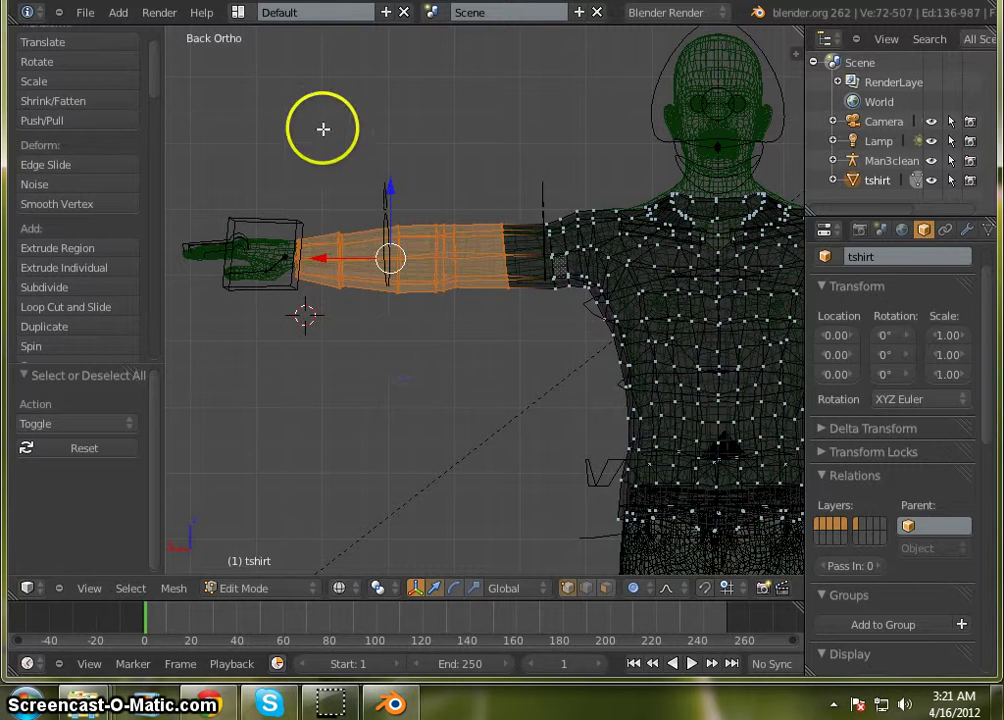
scroll(323, 129, "down", 5)
scroll(548, 240, "up", 3)
scroll(672, 213, "up", 3)
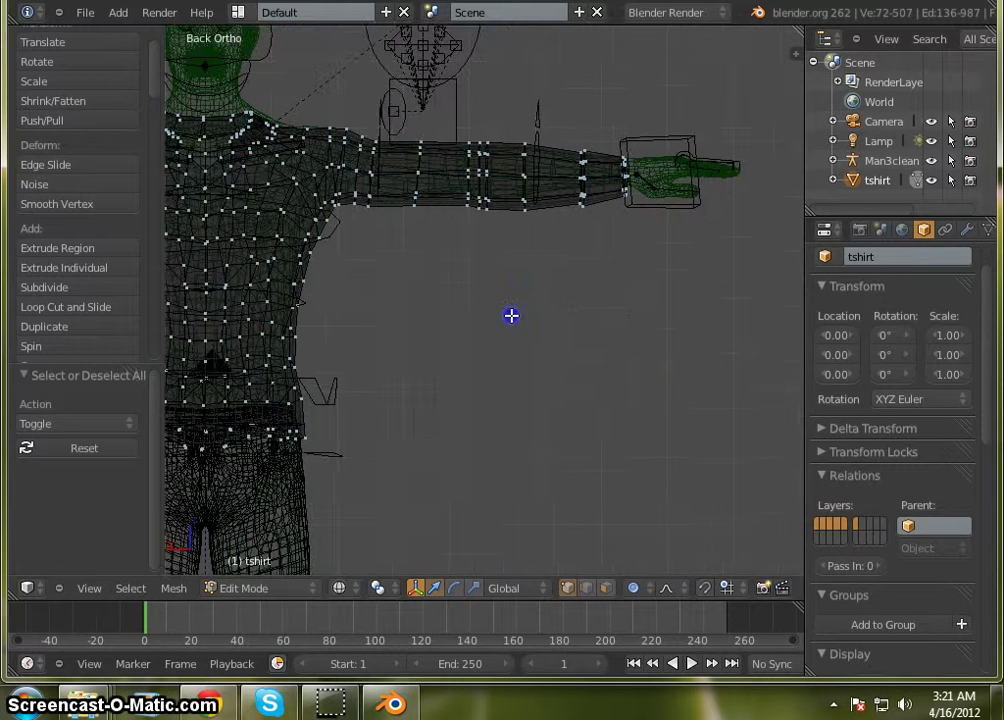
mouse_move(581, 314)
left_mouse_down("ctrl")
mouse_move(370, 269)
mouse_move(406, 206)
mouse_move(439, 99)
mouse_move(695, 136)
left_mouse_up("ctrl")
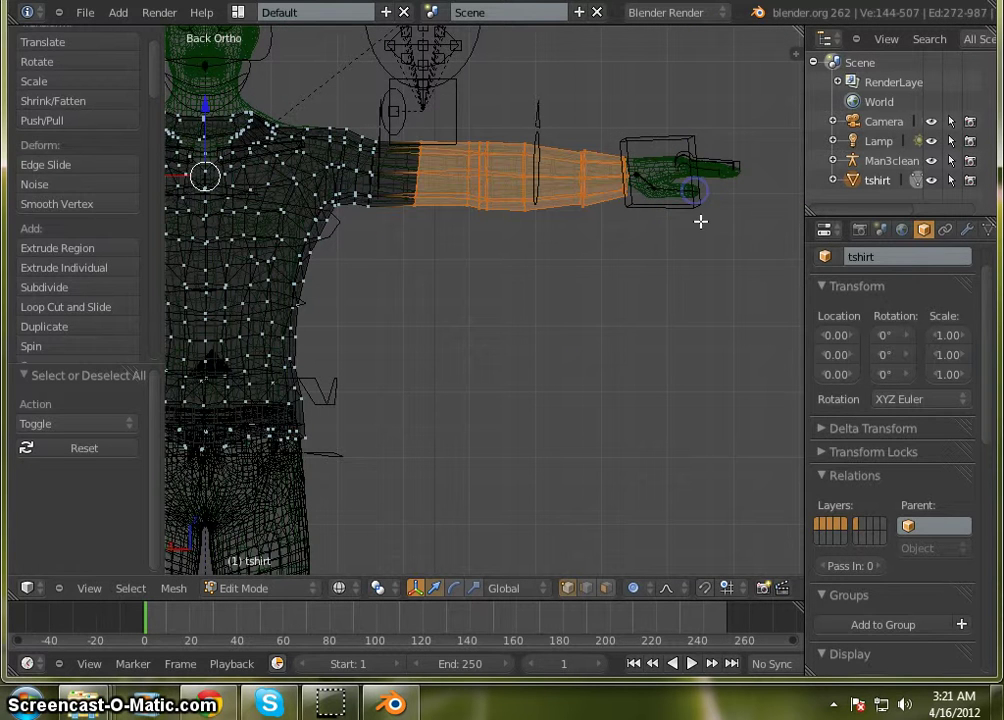
key("x")
left_click(582, 417)
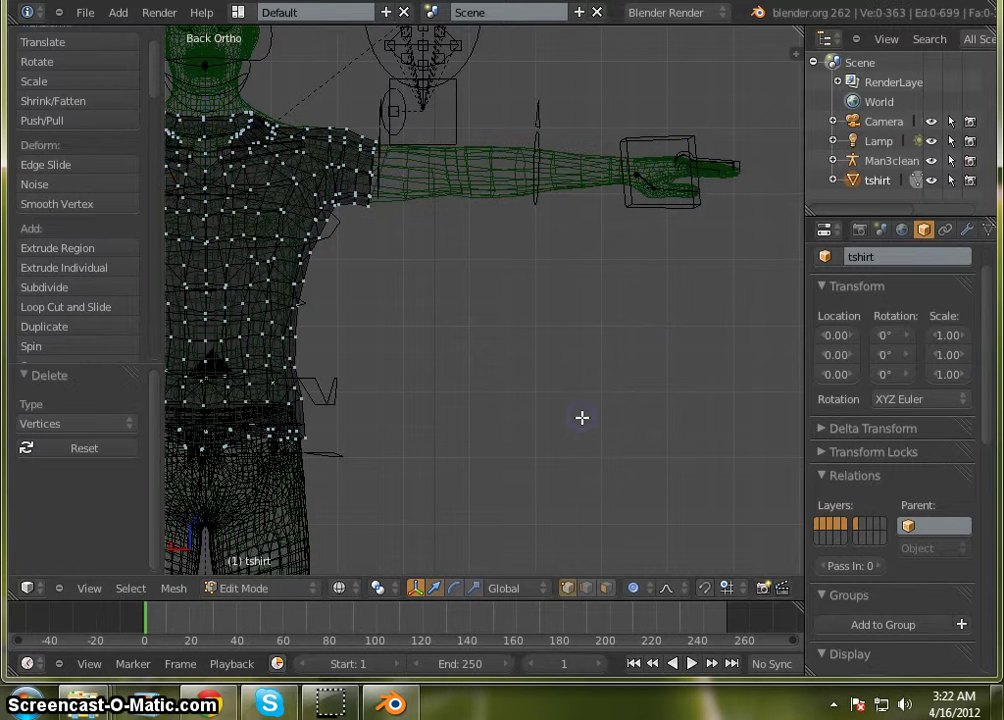
Return the viewport to solid shading and examine the shortened sleeves and the chest from the front
scroll(634, 298, "down", 3)
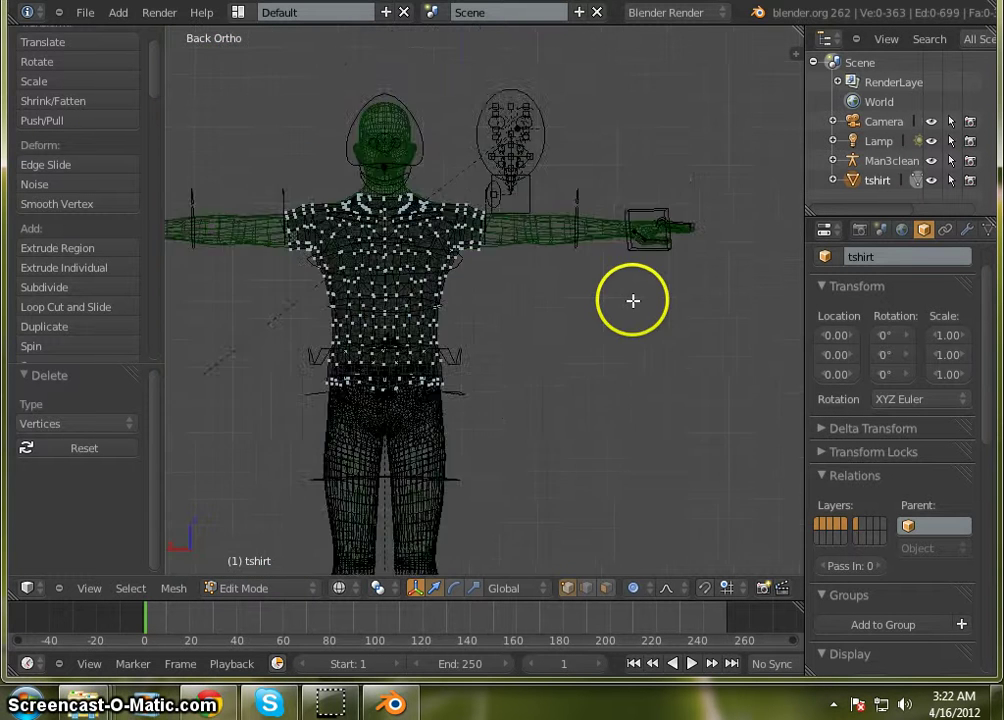
scroll(315, 333, "up", 1)
mouse_move(315, 333)
middle_mouse_down()
mouse_move(605, 345)
mouse_move(350, 350)
mouse_move(347, 379)
mouse_move(547, 347)
mouse_move(300, 325)
mouse_move(275, 364)
mouse_move(317, 354)
middle_mouse_up()
scroll(470, 224, "up", 5)
scroll(462, 235, "down", 5)
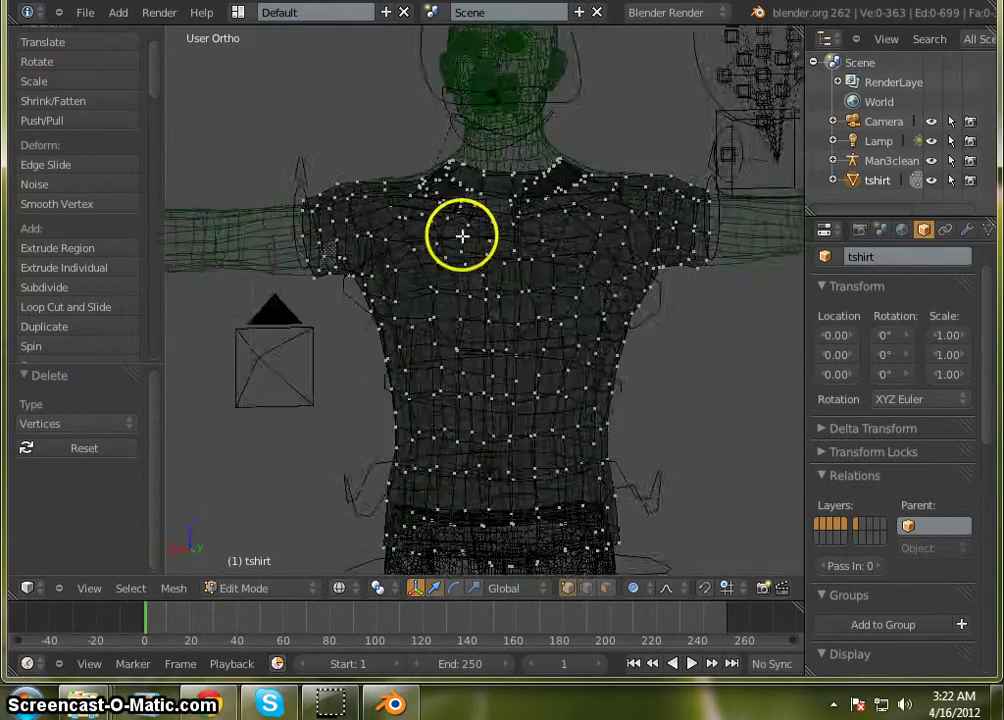
mouse_move(356, 298)
middle_mouse_down()
mouse_move(785, 274)
mouse_move(713, 272)
middle_mouse_up()
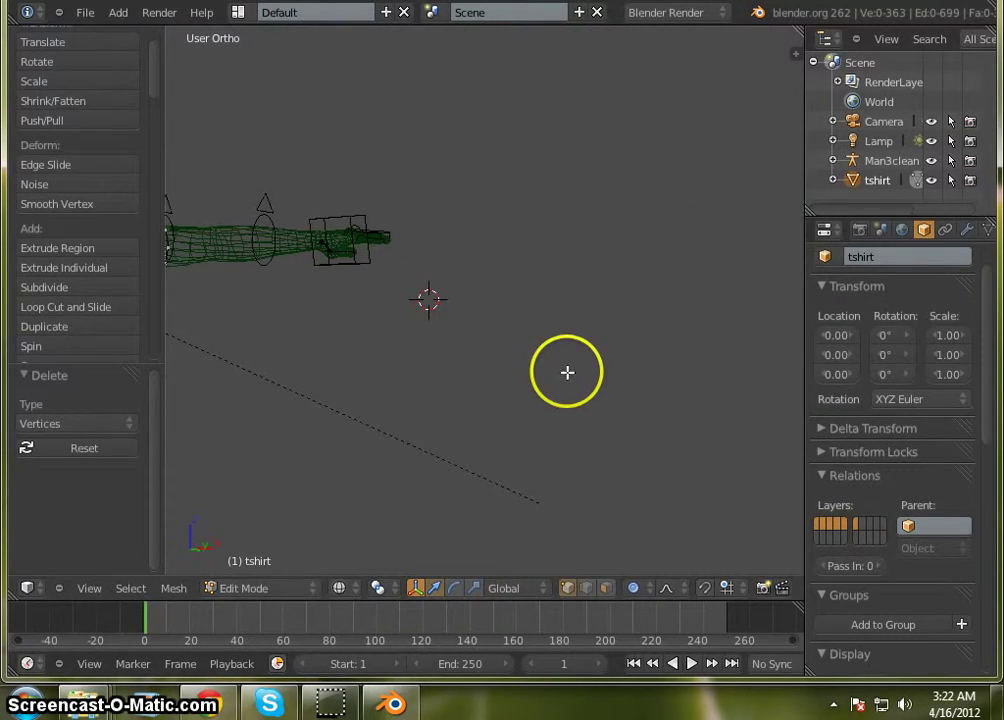
key("z")
scroll(644, 310, "down", 5)
scroll(314, 251, "up", 4)
scroll(285, 231, "up", 2)
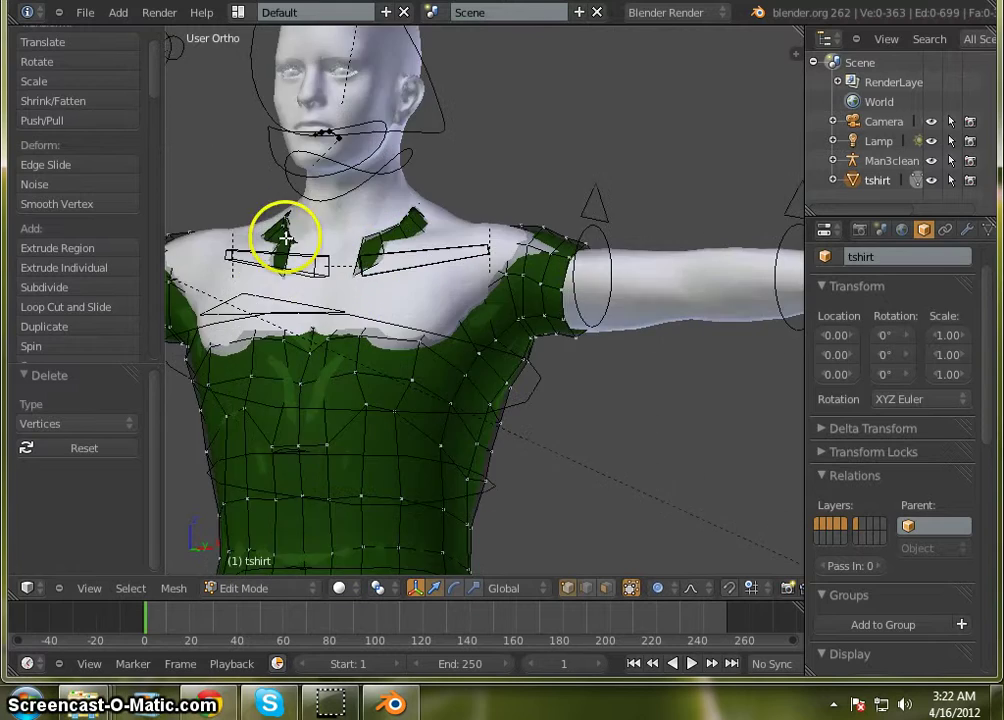
Select the matching pair of upper chest vertices below the collarbones and move them forward about -0.335 along Y
scroll(341, 233, "down", 1)
middle_click_drag(341, 233, 450, 245)
scroll(271, 242, "up", 3)
scroll(594, 235, "down", 3)
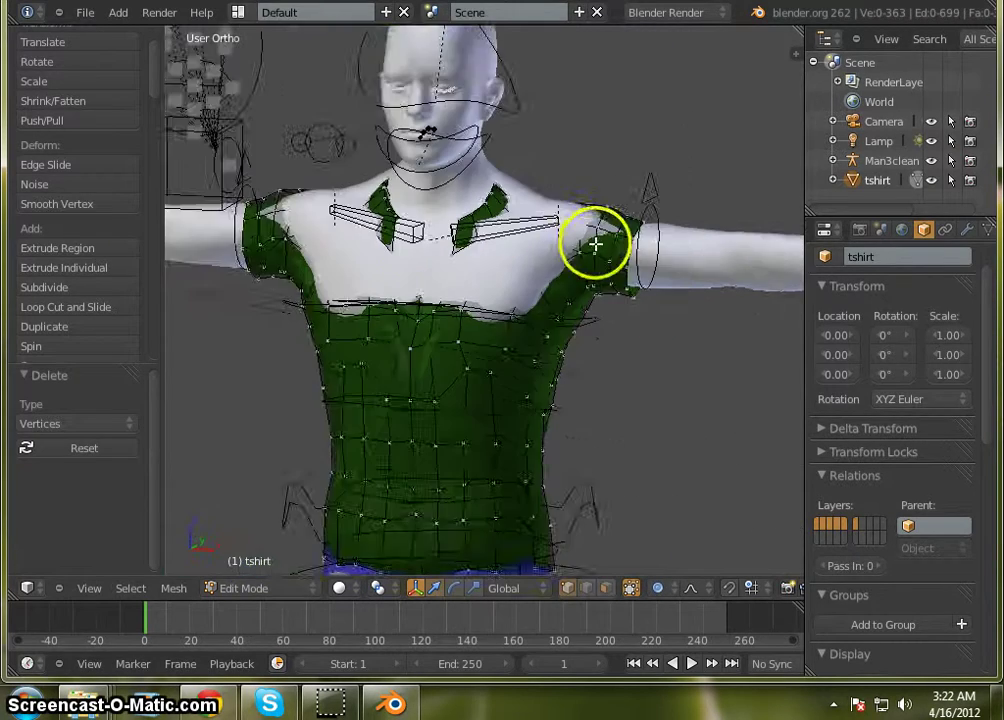
scroll(492, 242, "up", 2)
mouse_move(424, 286)
middle_mouse_down()
mouse_move(437, 285)
mouse_move(430, 296)
middle_mouse_up()
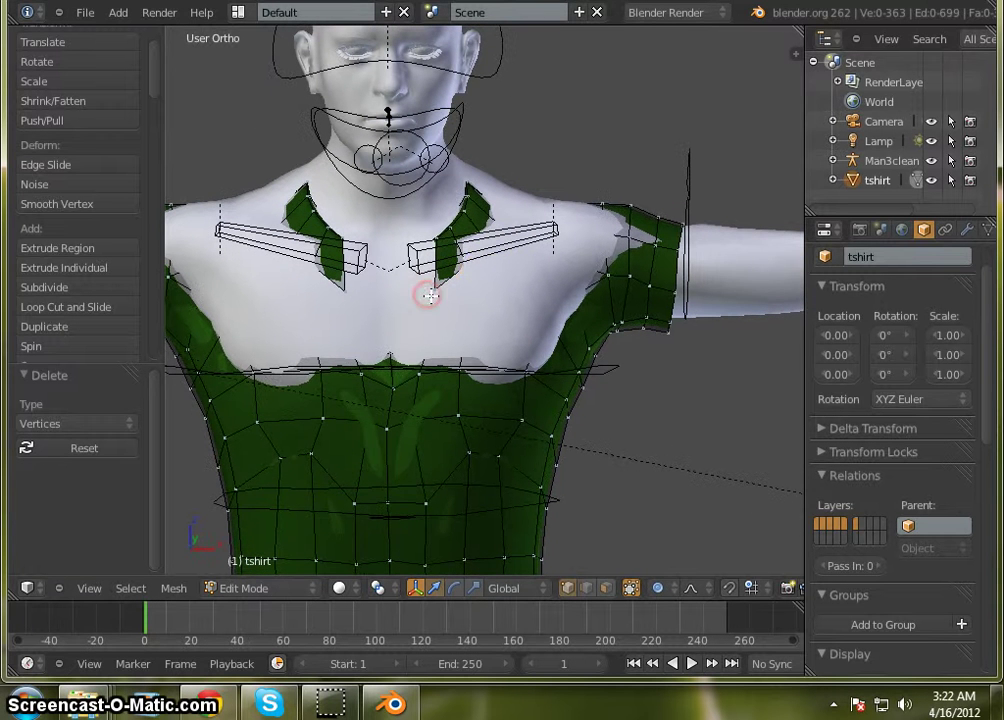
right_click(499, 281)
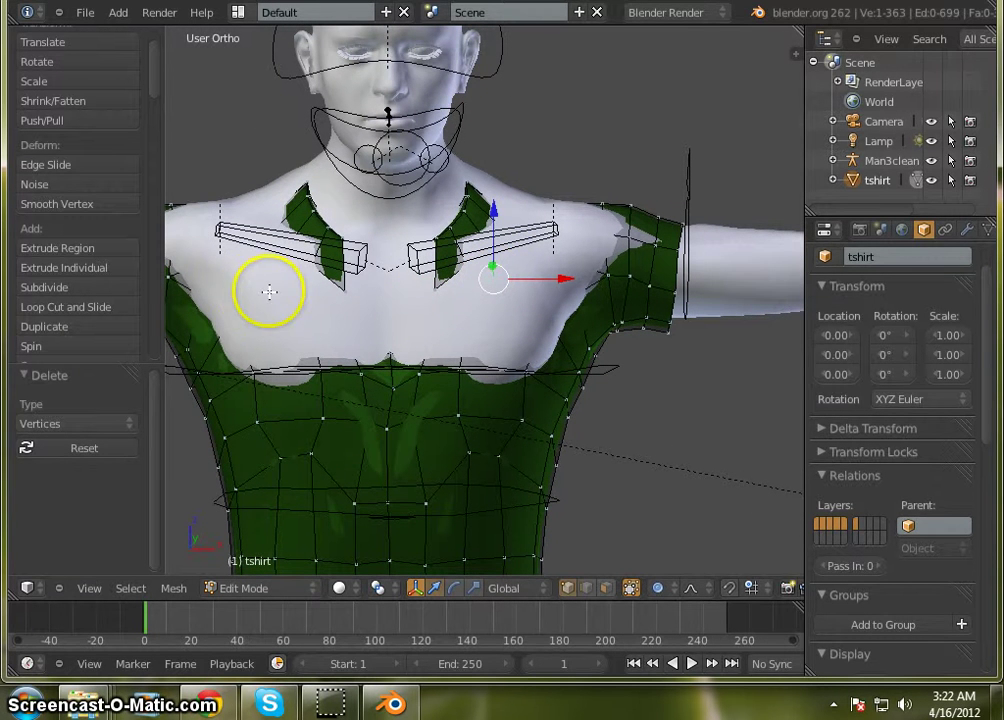
left_click(240, 283)
middle_click_drag(384, 307, 382, 337)
middle_click_drag(321, 295, 348, 308)
left_click_drag(360, 245, 373, 267)
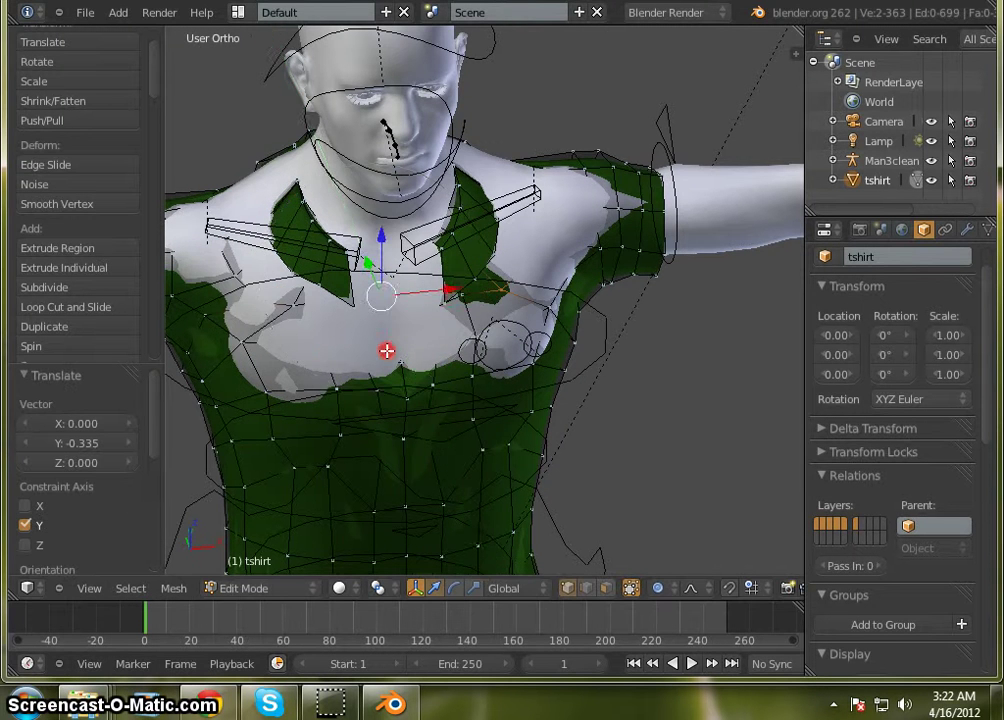
Select the matching pair of mid-chest vertices and move them forward about -0.094 along Y with proportional editing
middle_click_drag(386, 351, 325, 343)
right_click(319, 343)
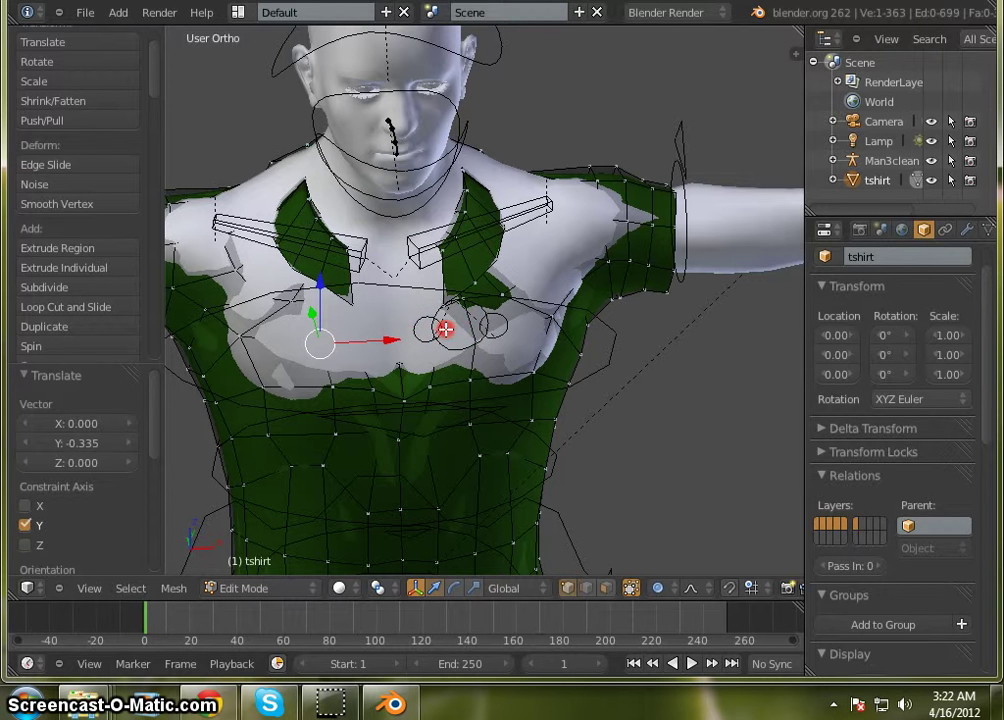
key("ctrl+z")
right_click(470, 338)
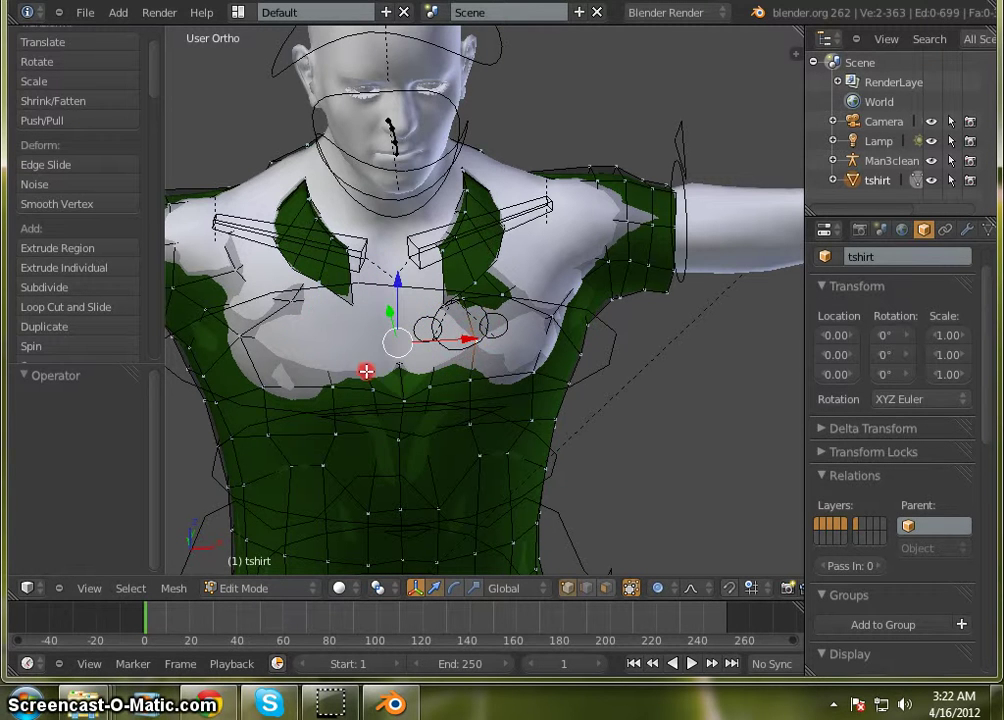
mouse_move(366, 371)
middle_mouse_down()
mouse_move(365, 363)
mouse_move(392, 374)
mouse_move(356, 386)
middle_mouse_up()
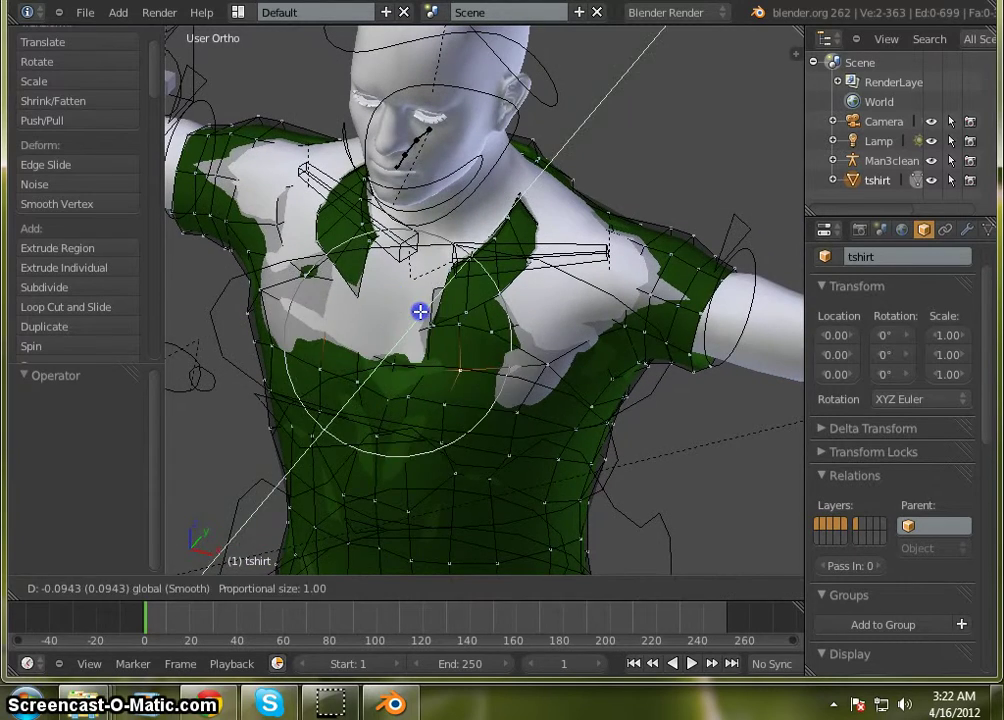
left_click_drag(420, 312, 420, 312)
Move the mid-chest vertex on the character's right side forward about -0.07 along Y
middle_click_drag(374, 368, 466, 352)
right_click(324, 329)
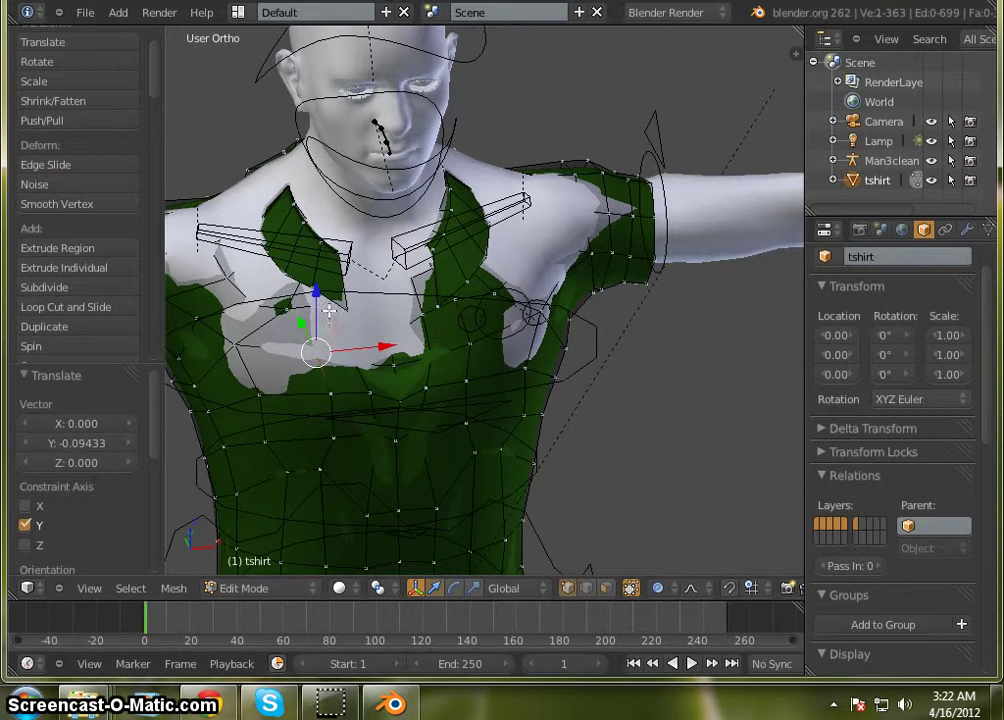
key("g")
key("y")
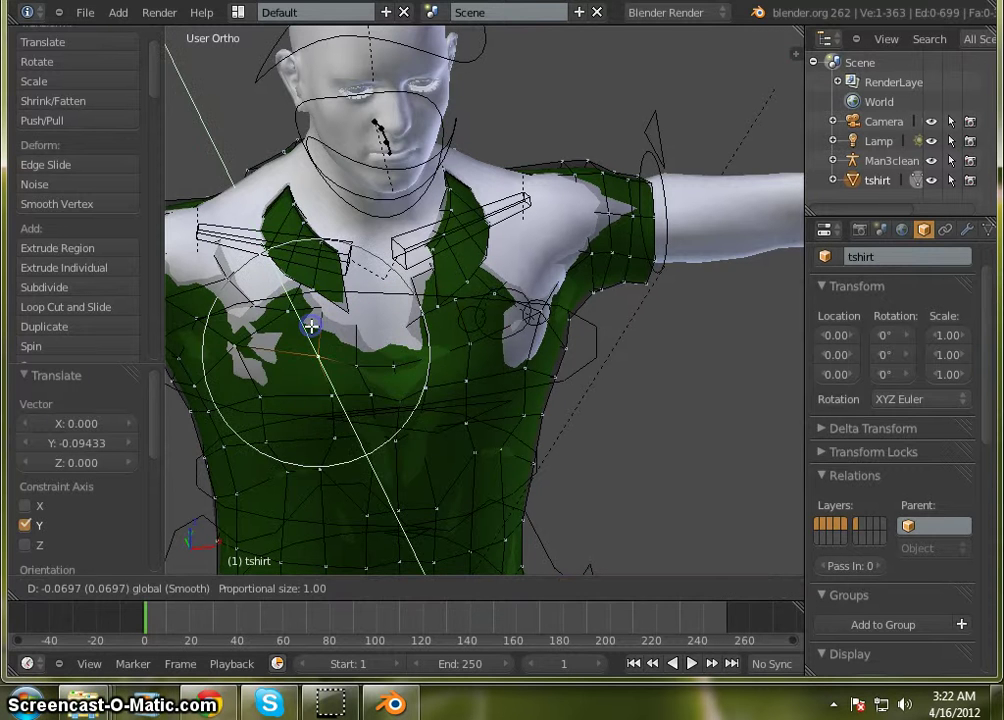
left_click(247, 349)
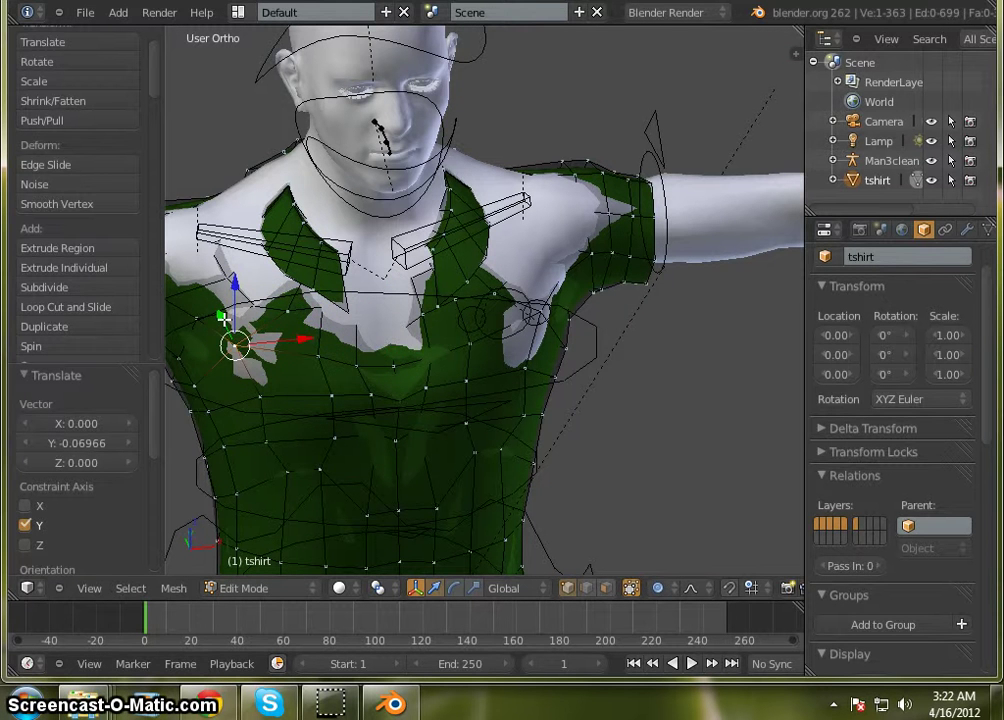
Move the outer chest vertex near the character's right armpit about -0.034 along X and -0.086 along Y
key("g")
key("x")
left_click(296, 338)
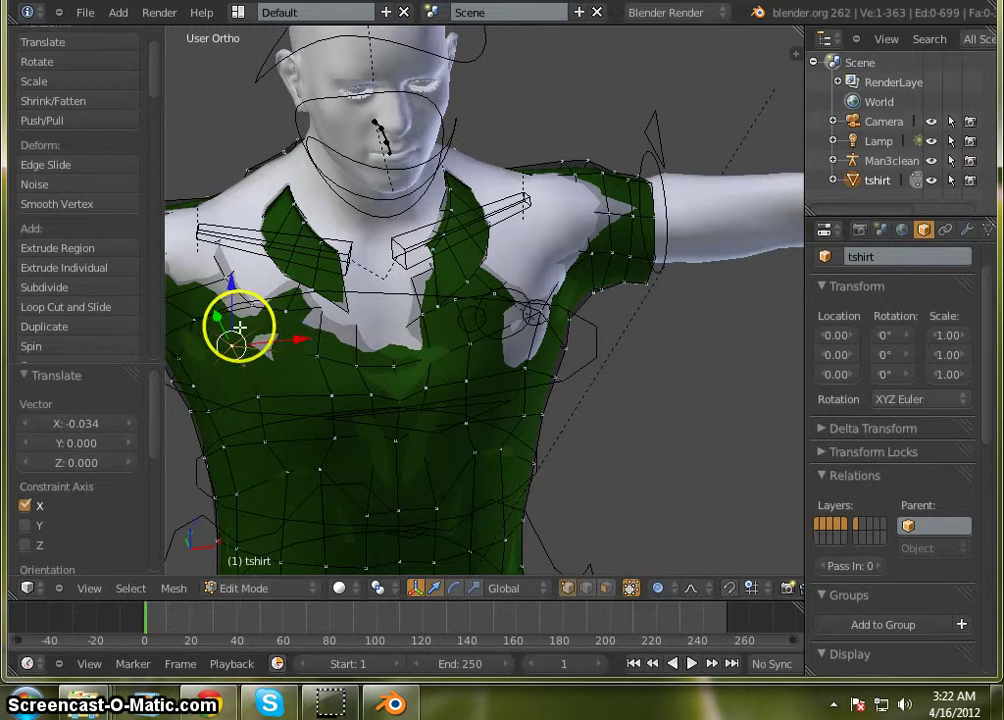
left_click_drag(218, 316, 226, 323)
Select the outer chest vertex near the character's left armpit and move it forward about -0.1 along Y
middle_click_drag(491, 338, 464, 340)
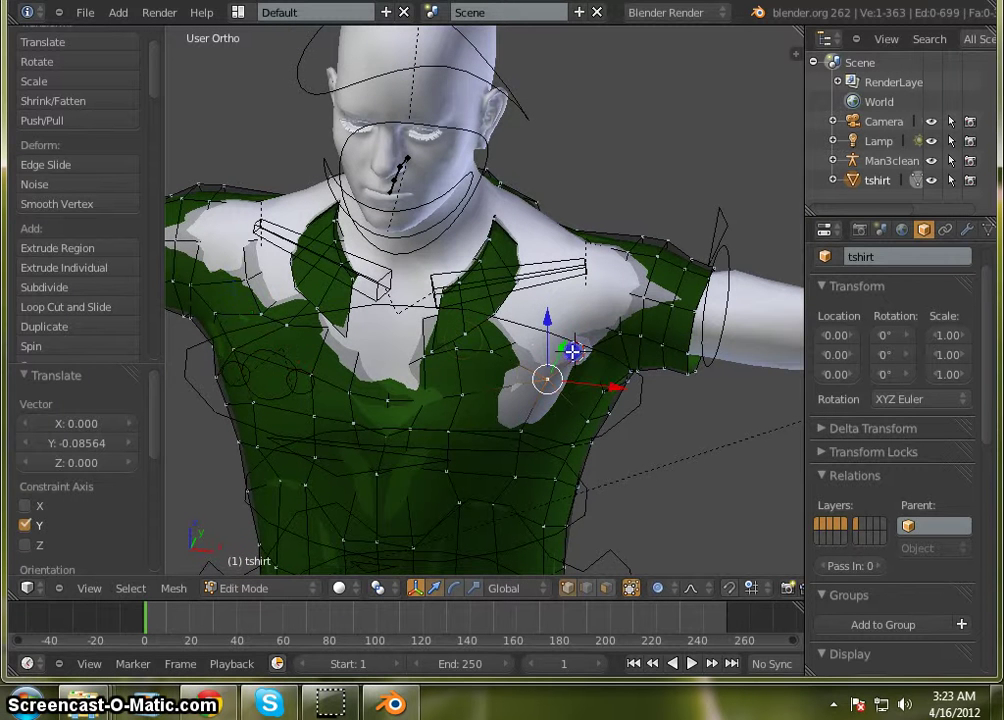
key("g")
key("y")
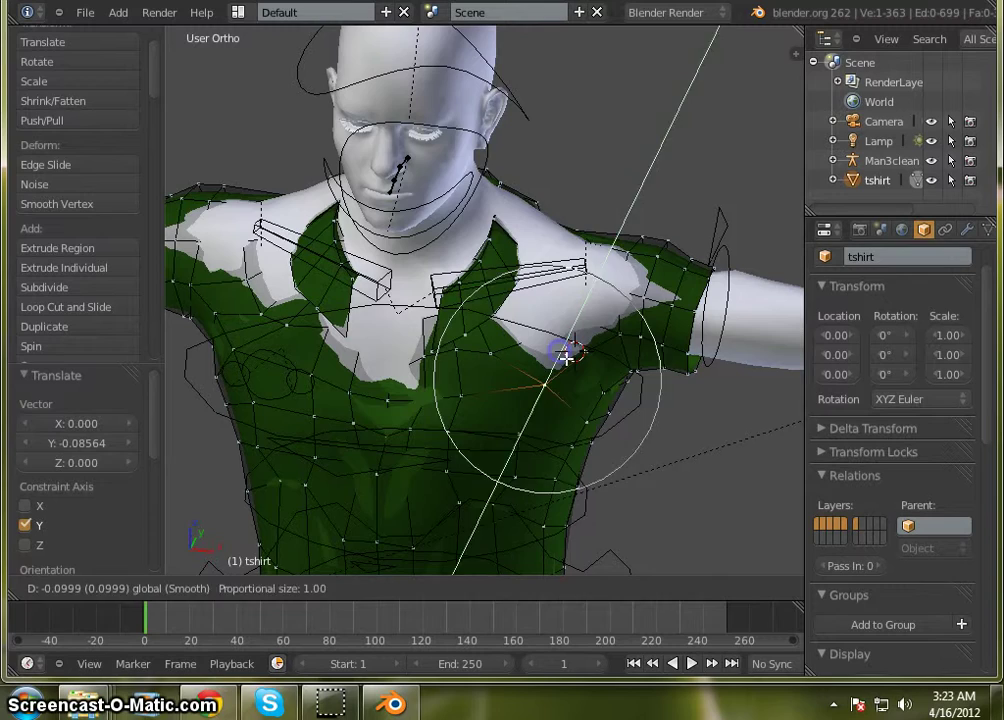
left_click(566, 357)
Select the matching vertices on both shoulders and raise them about 0.245 along Z with proportional editing
middle_click_drag(621, 341, 536, 240)
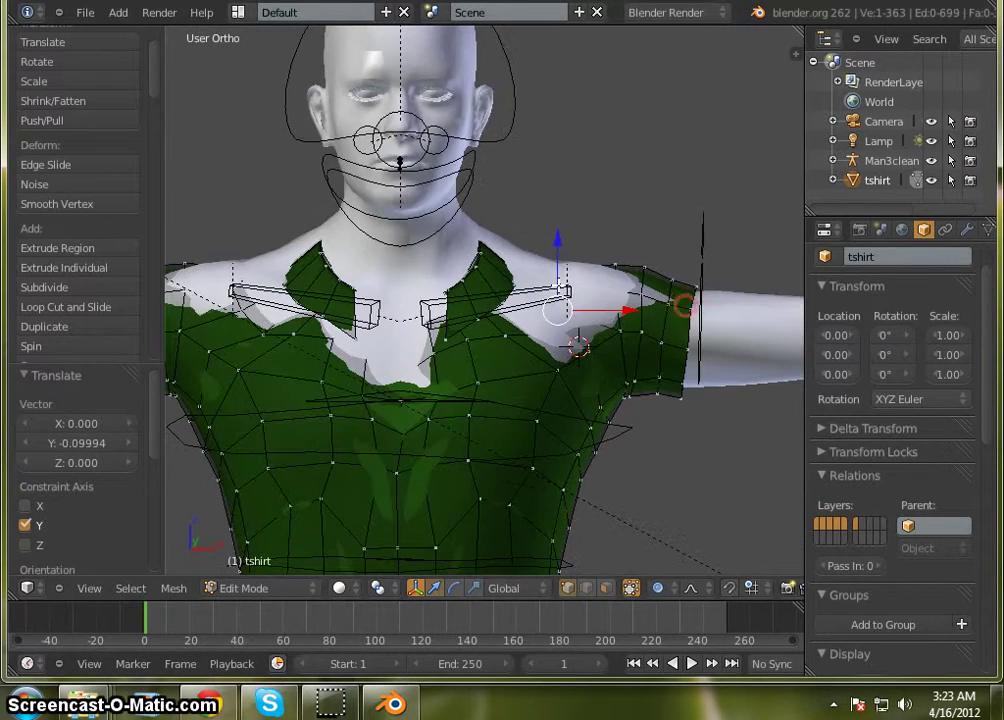
middle_click_drag(578, 345, 728, 410)
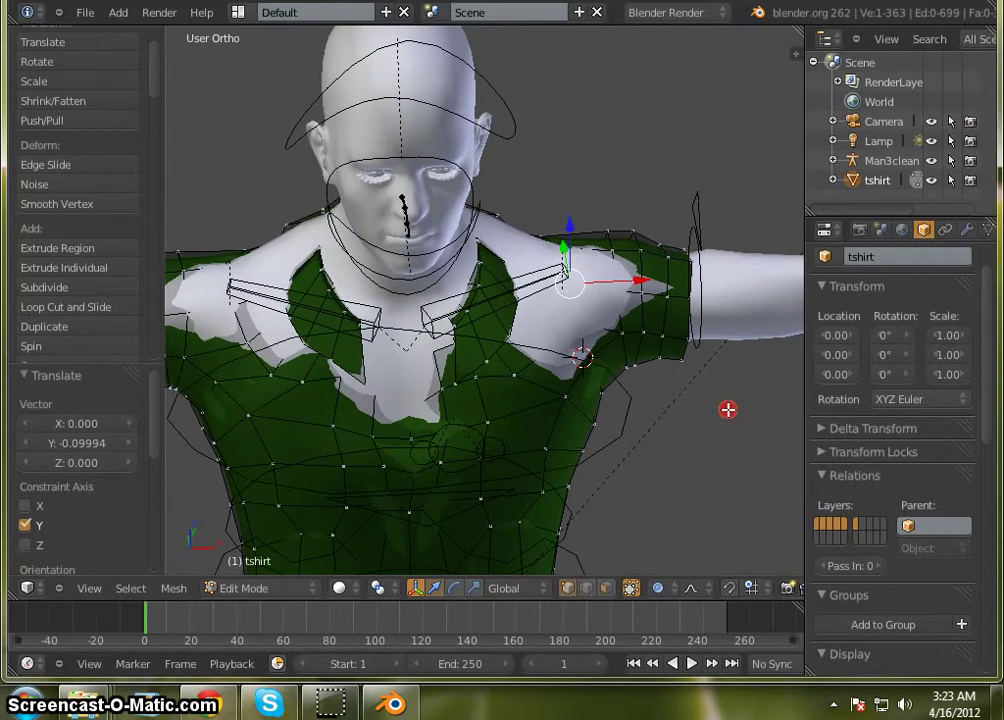
right_click(229, 299, "shift")
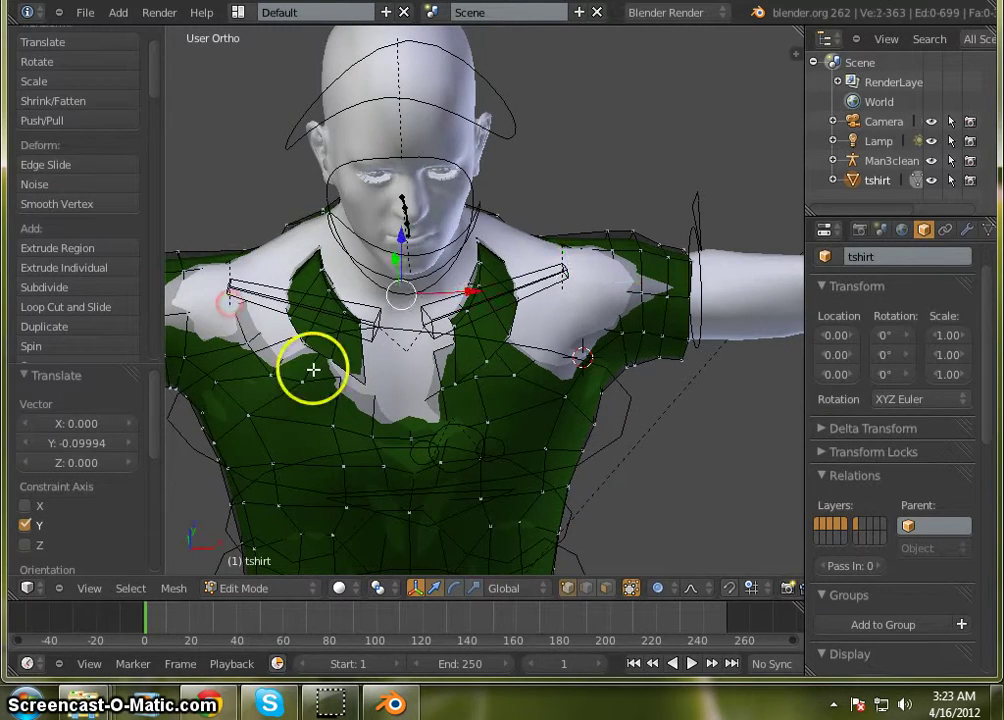
mouse_move(314, 371)
middle_mouse_down()
mouse_move(456, 358)
mouse_move(323, 361)
middle_mouse_up()
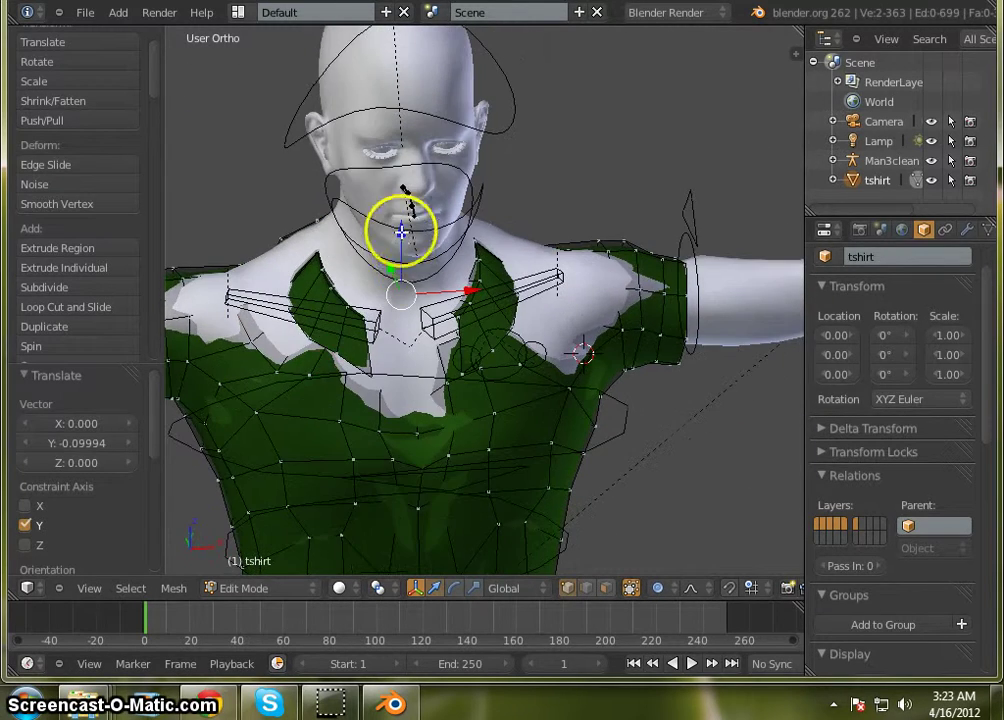
left_click_drag(402, 242, 400, 218)
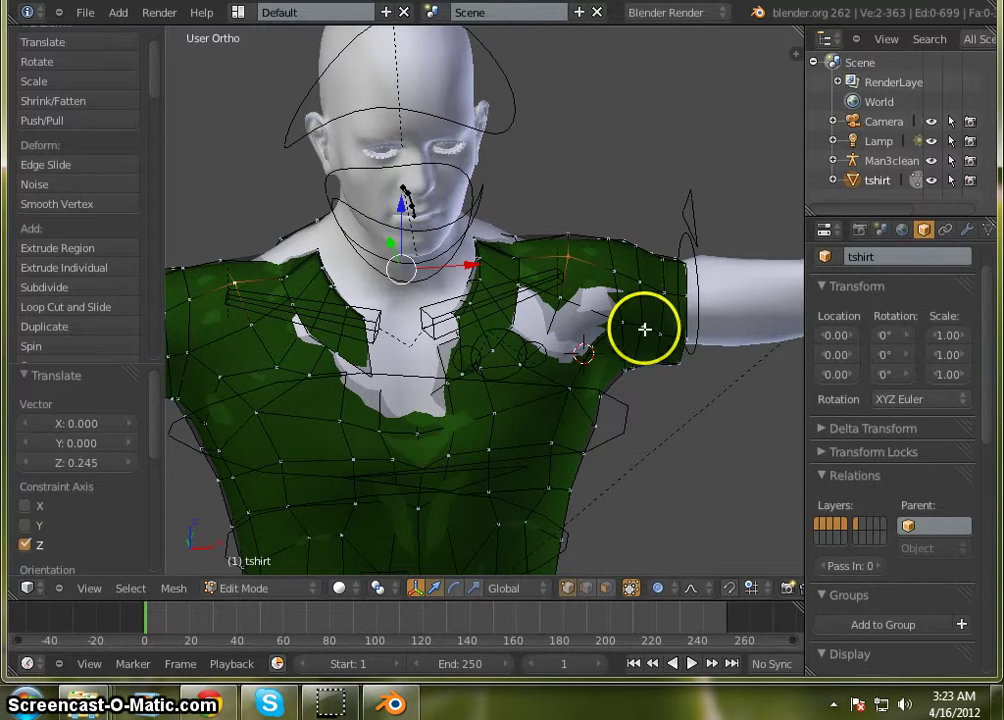
Pull the character's left upper chest forward about -0.129 along Y and the vertex beside the left sleeve about -0.052
left_click_drag(525, 317, 533, 320)
right_click(614, 316)
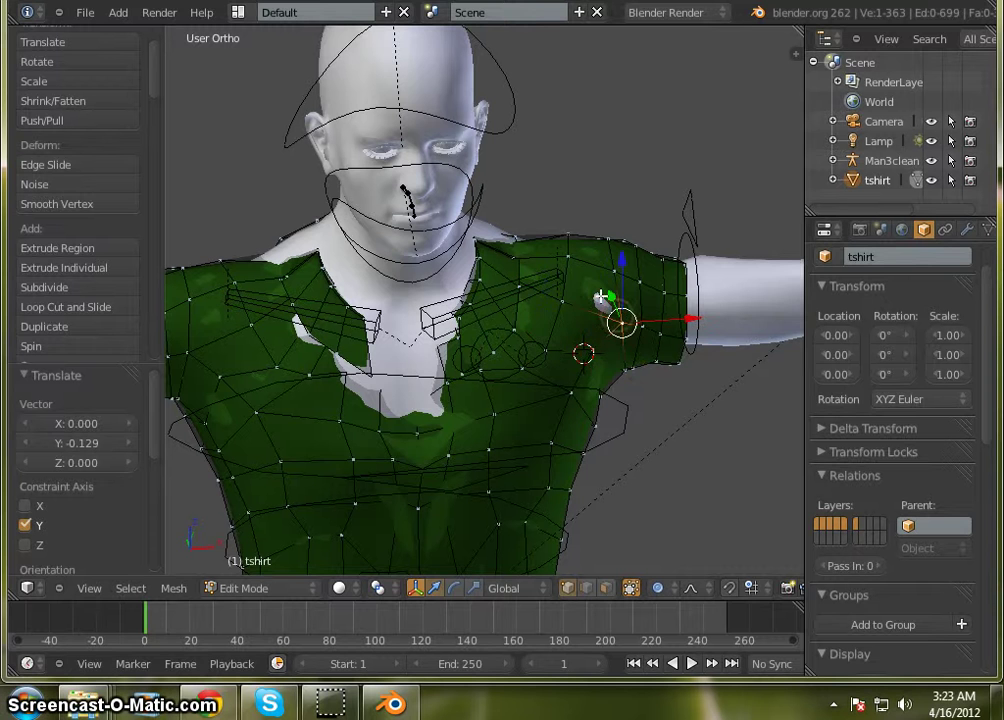
left_click_drag(607, 292, 608, 294)
middle_click_drag(560, 359, 537, 364)
middle_click_drag(334, 365, 418, 374)
key("g")
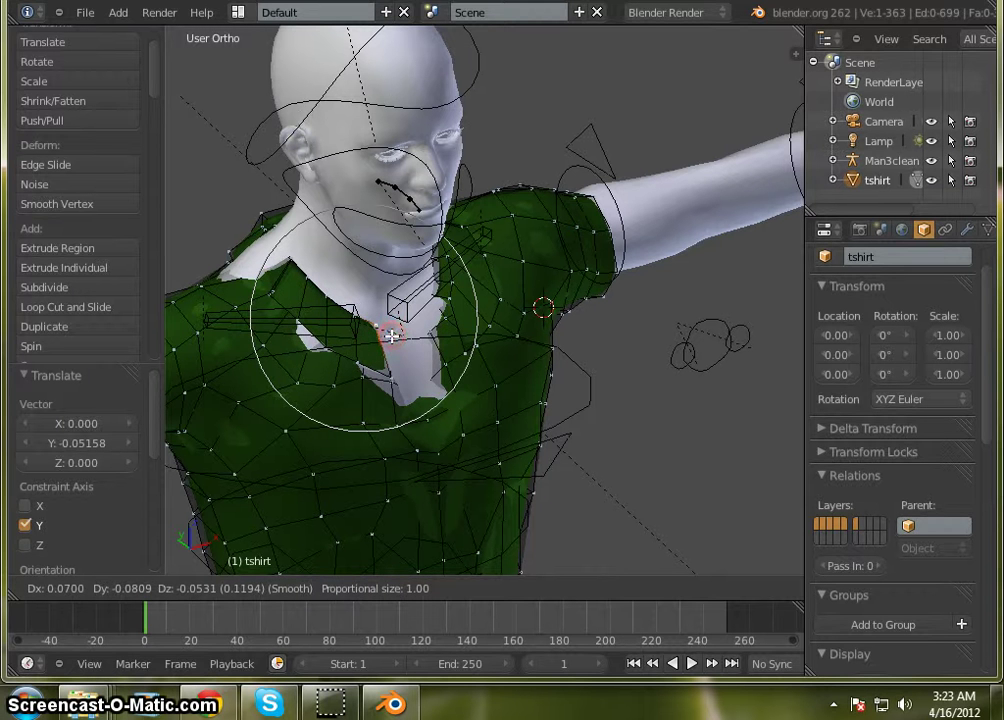
key("z")
right_click(454, 372)
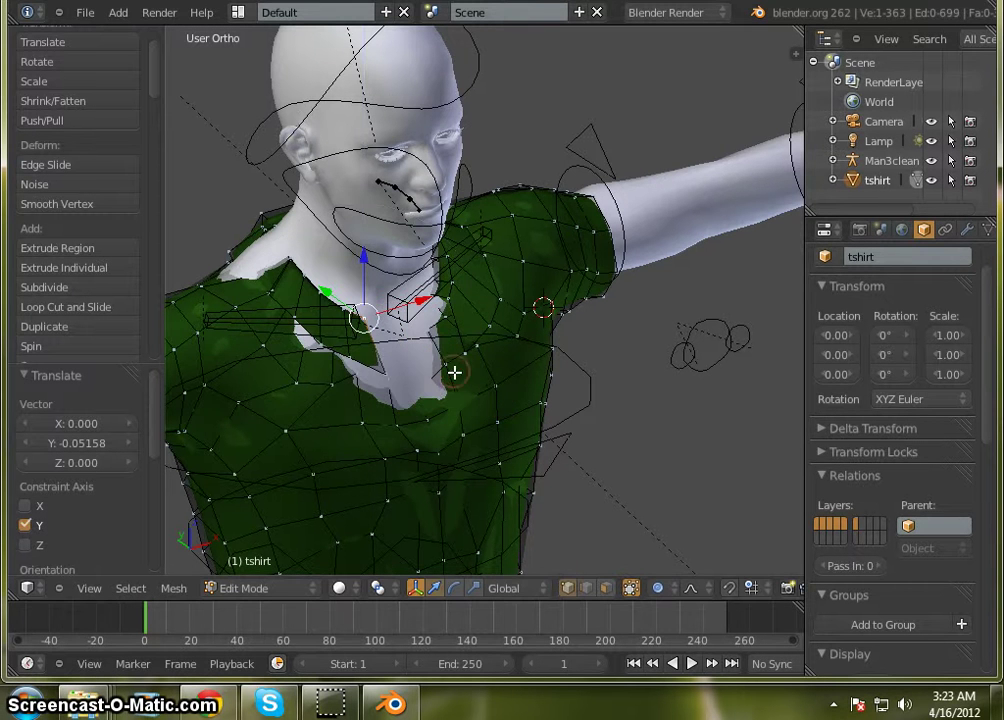
Select the lower front neckline vertices and move them forward about -0.158 along Y to cover the exposed chest
middle_click_drag(558, 416, 470, 400)
left_click(408, 372)
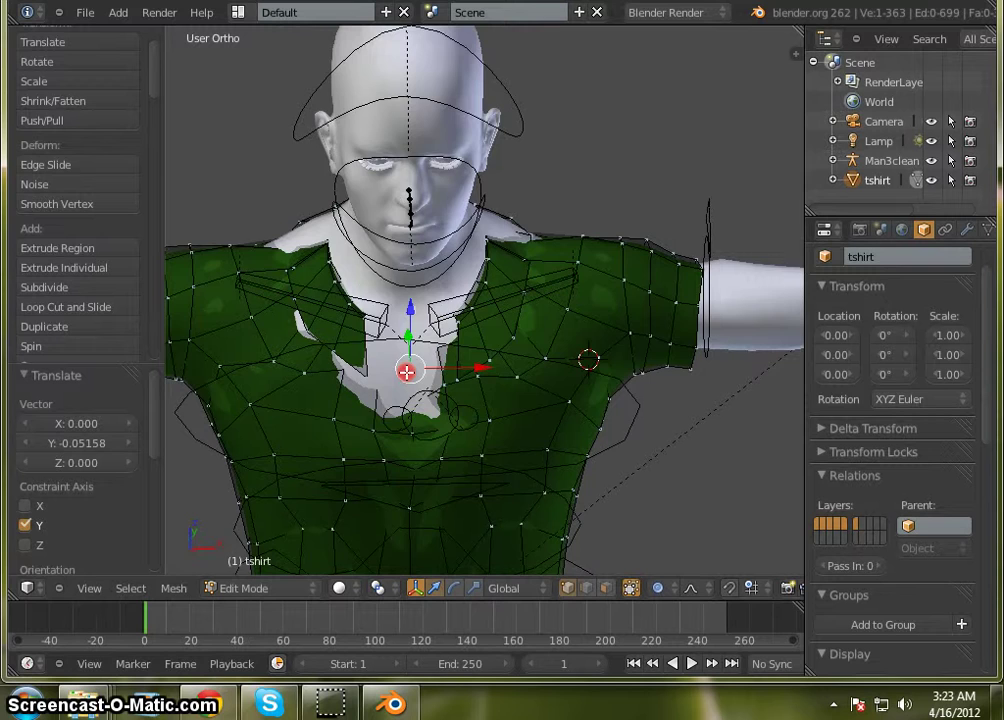
middle_click_drag(396, 425, 384, 342)
left_click_drag(384, 342, 391, 346)
middle_click_drag(391, 346, 527, 434)
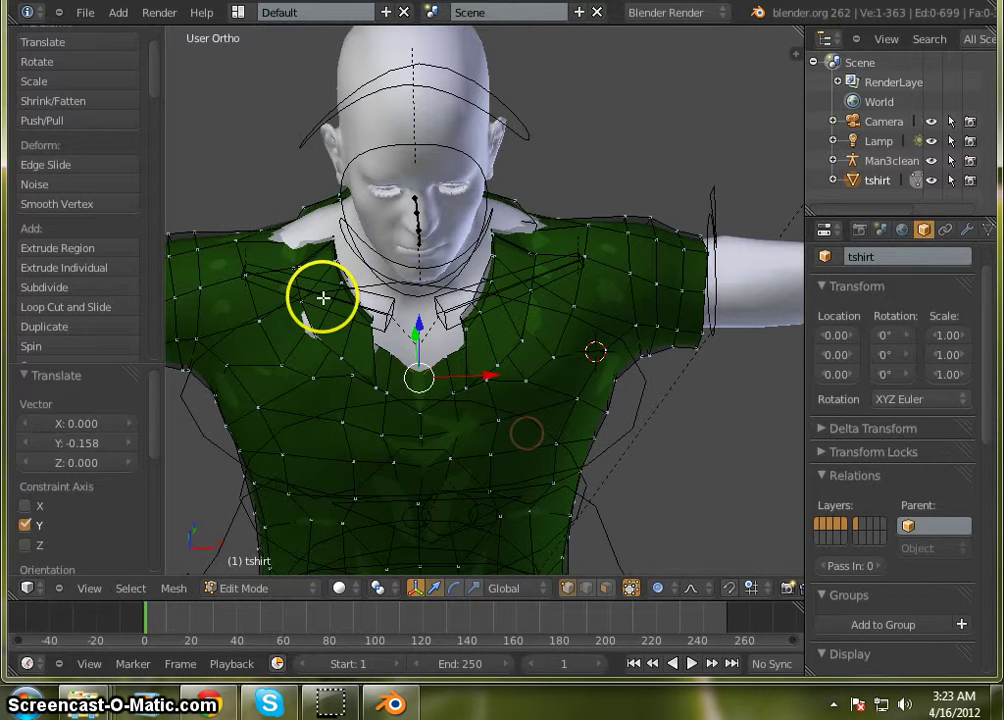
Select the matching shoulder vertices beside the neck on both sides and raise them about 0.204 along Z with proportional editing
right_click(291, 237)
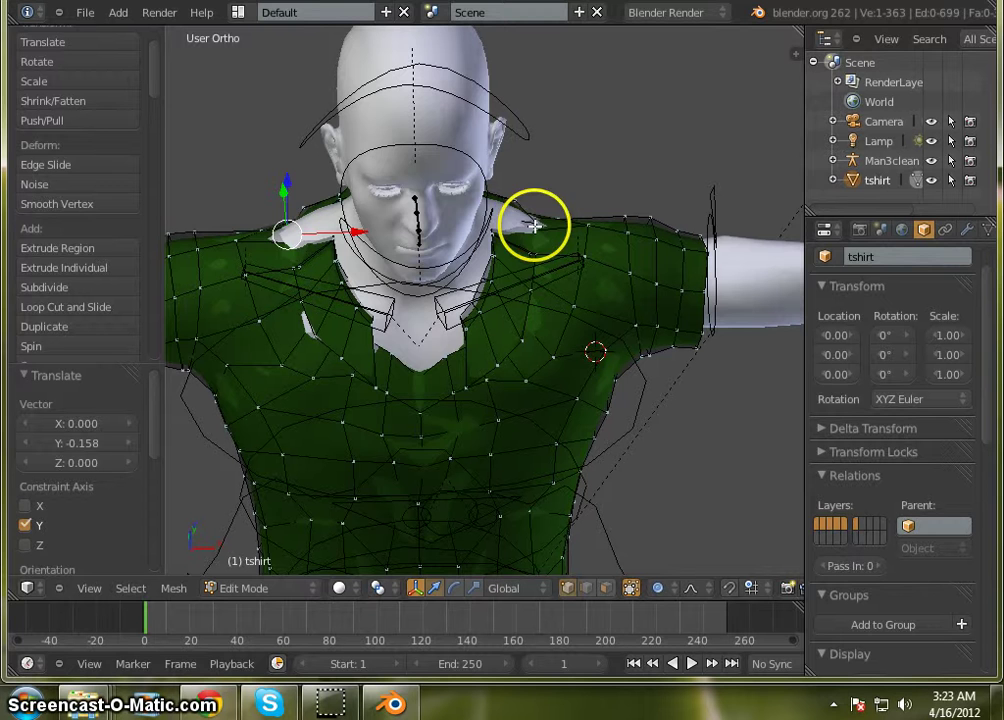
right_click(527, 224, "shift")
middle_click_drag(390, 269, 412, 165)
key("g")
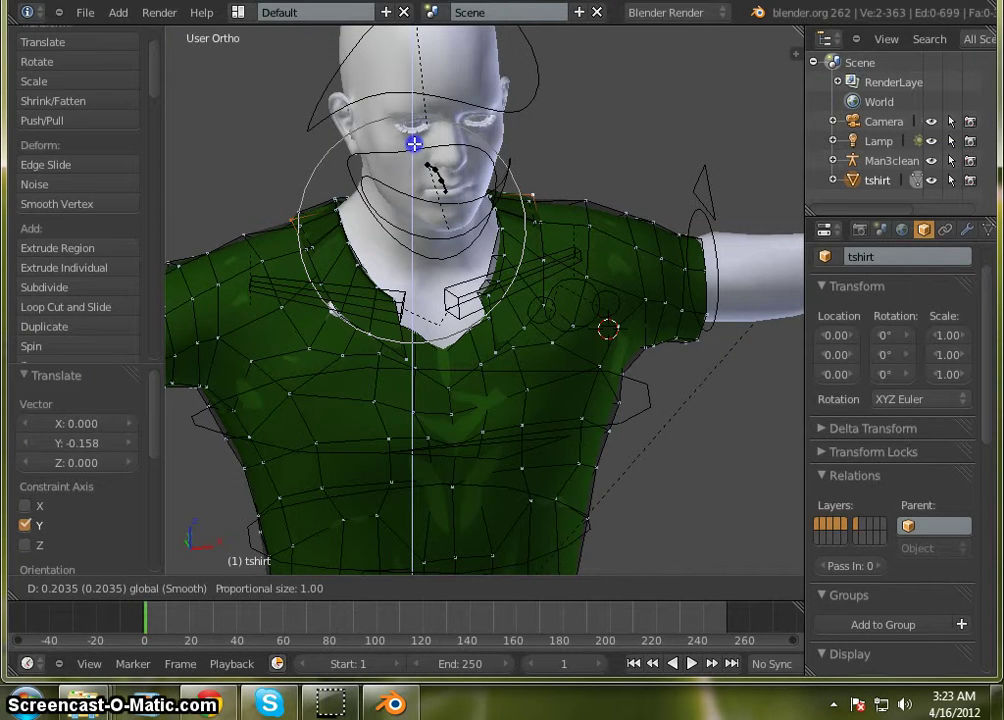
left_click(414, 144)
Move the vertex on the character's right upper chest beside the neckline forward about -0.143 along Y
middle_click_drag(414, 144, 389, 314)
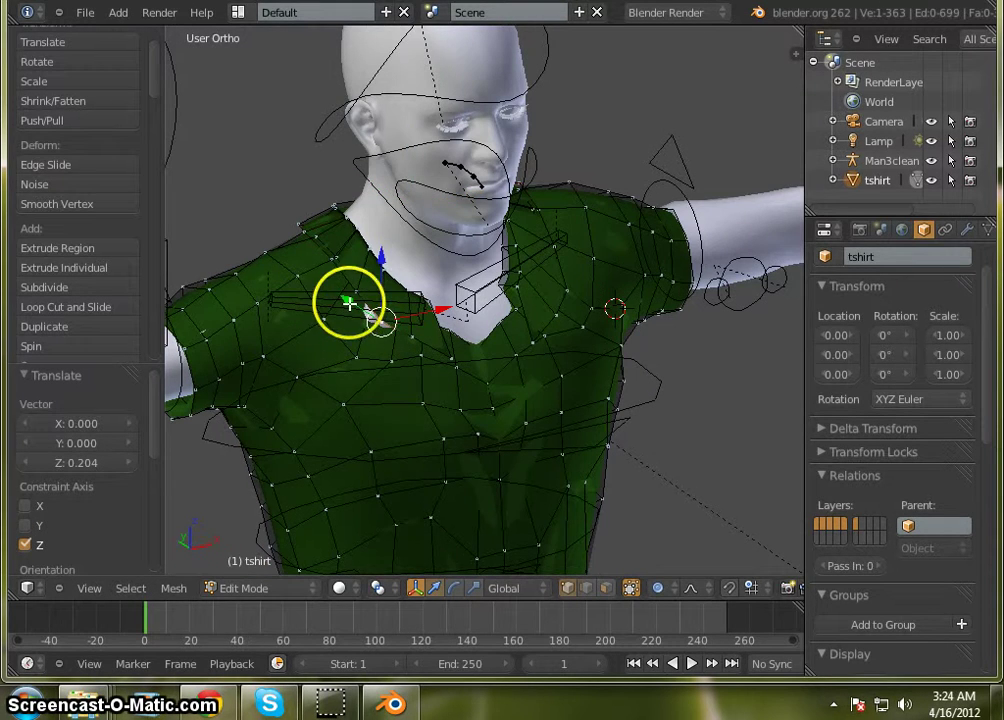
left_click_drag(347, 301, 353, 304)
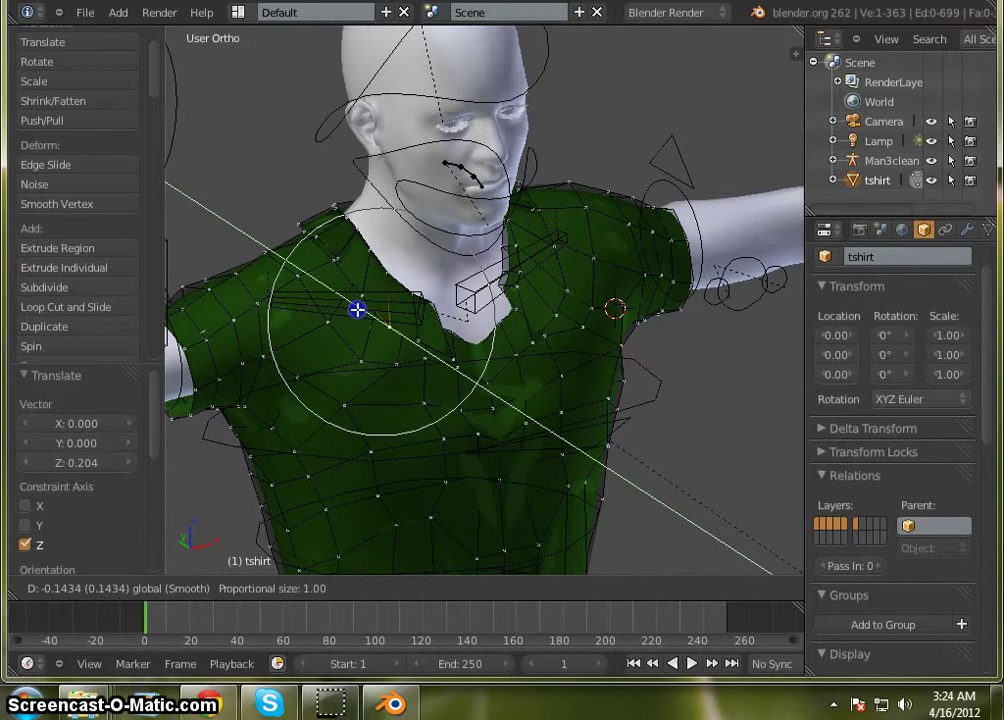
left_click(355, 307)
middle_click_drag(518, 388, 296, 345)
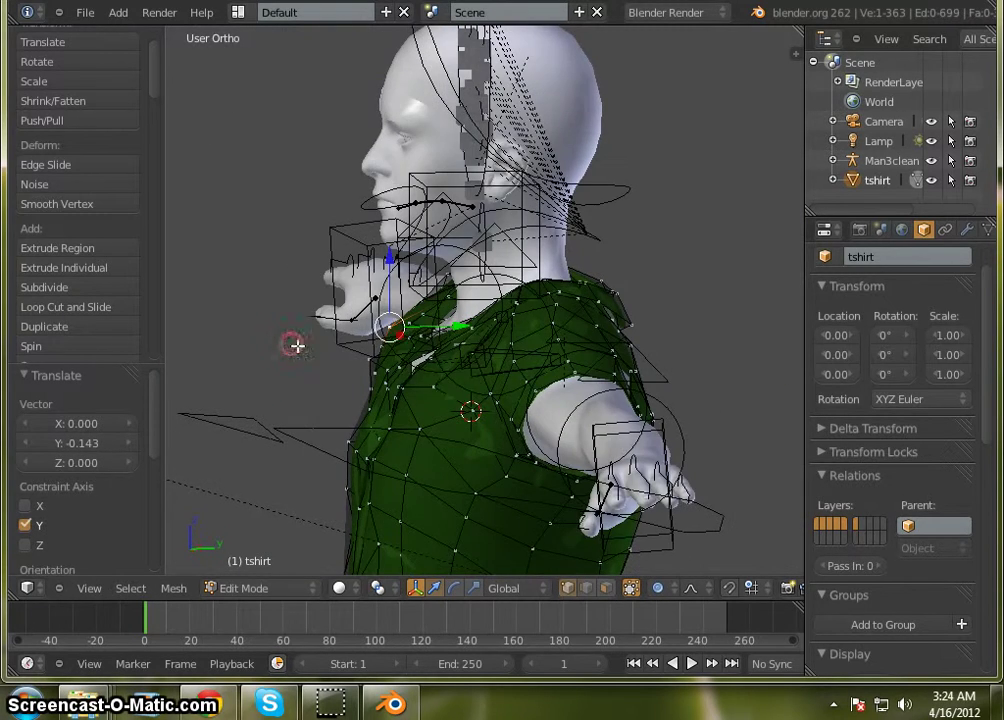
right_click(432, 358)
left_click_drag(493, 352, 480, 352)
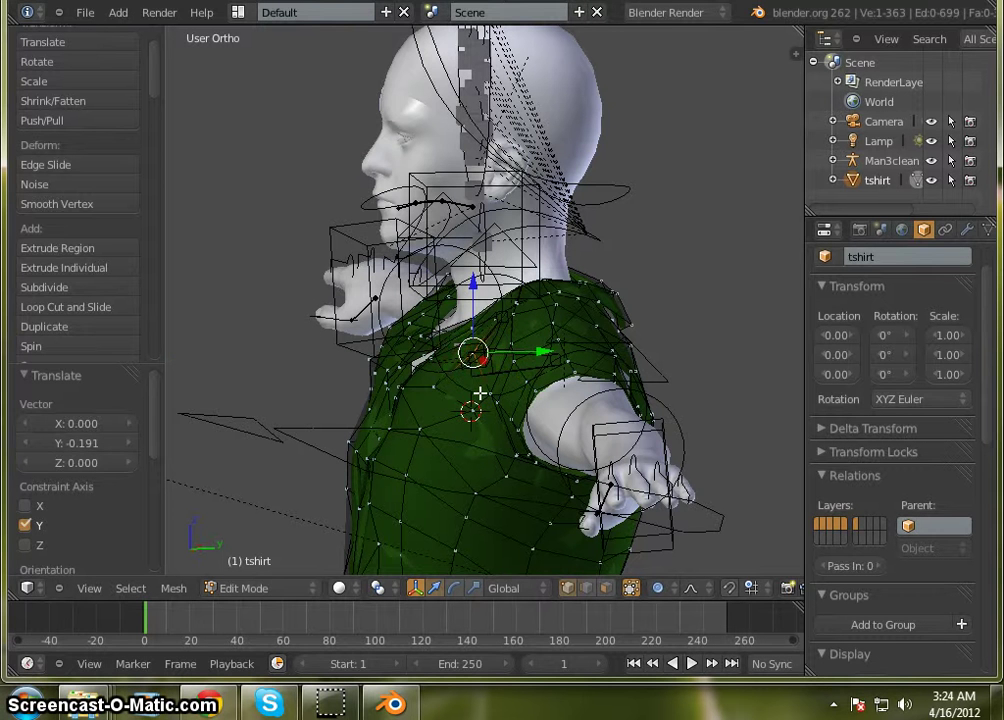
key("ctrl+z")
Move the neckline vertex on the character's left side forward about -0.053 along Y
middle_click_drag(375, 387, 399, 397)
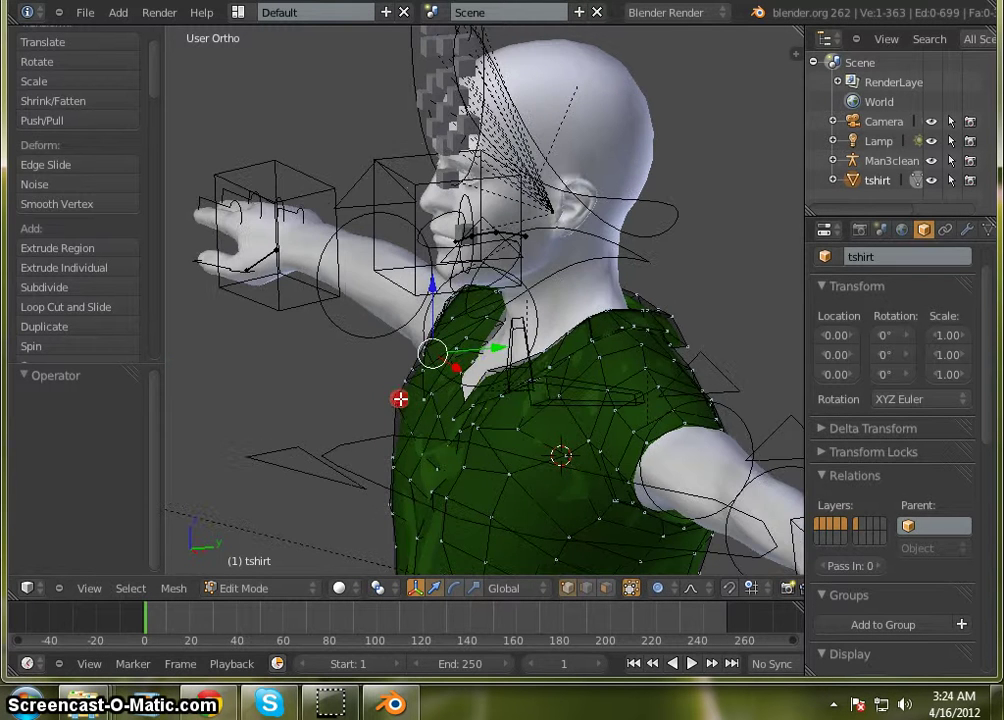
middle_click_drag(505, 382, 761, 482)
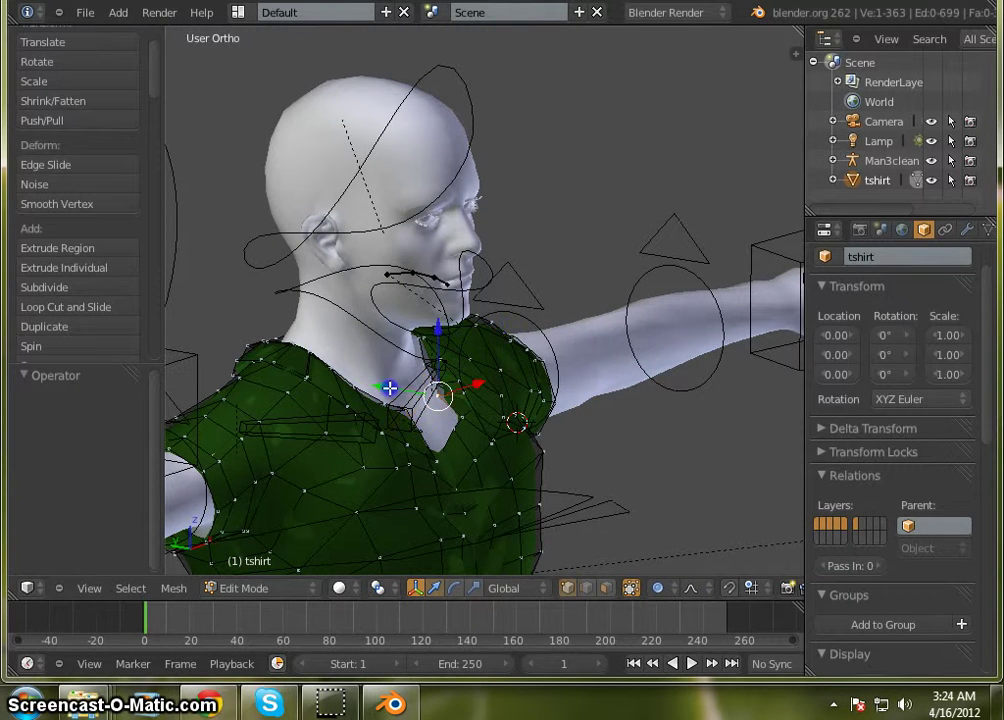
key("g")
key("y")
left_click(395, 389)
scroll(683, 356, "down", 3)
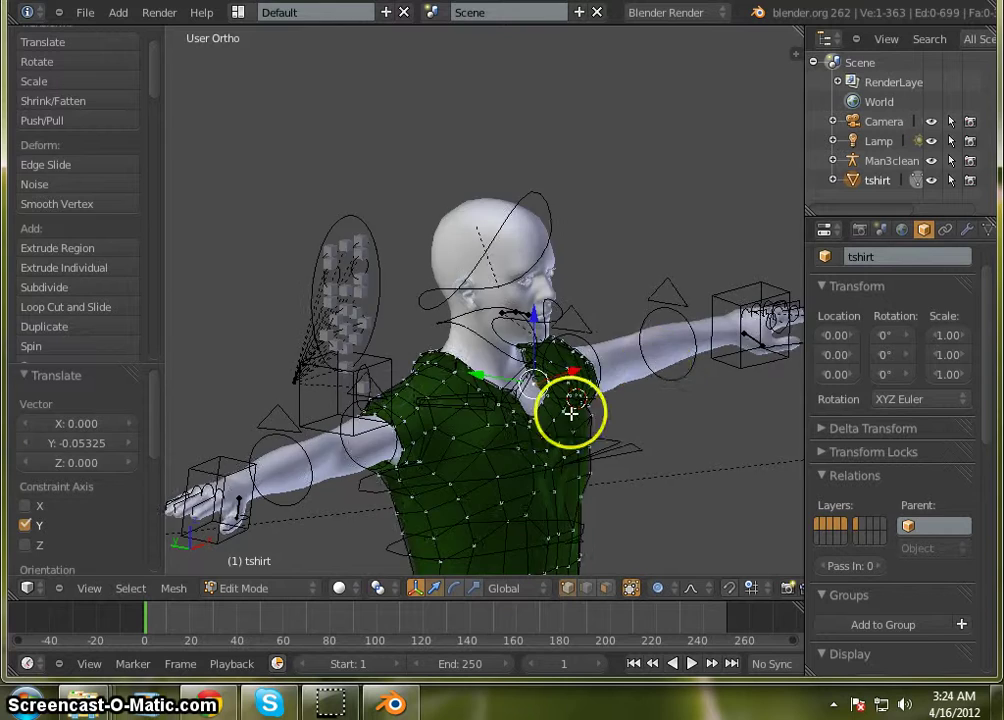
Clear the vertex selection around the front neckline and switch the mesh to face selection
scroll(550, 408, "up", 7)
scroll(330, 332, "up", 2)
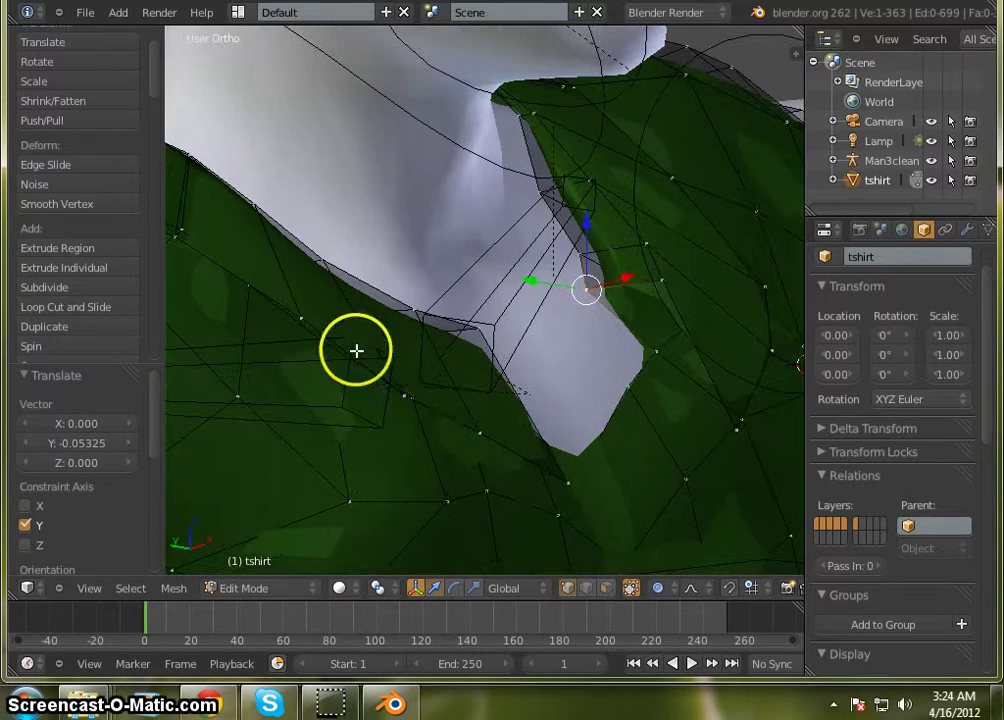
scroll(445, 332, "down", 3)
middle_click_drag(445, 333, 522, 405)
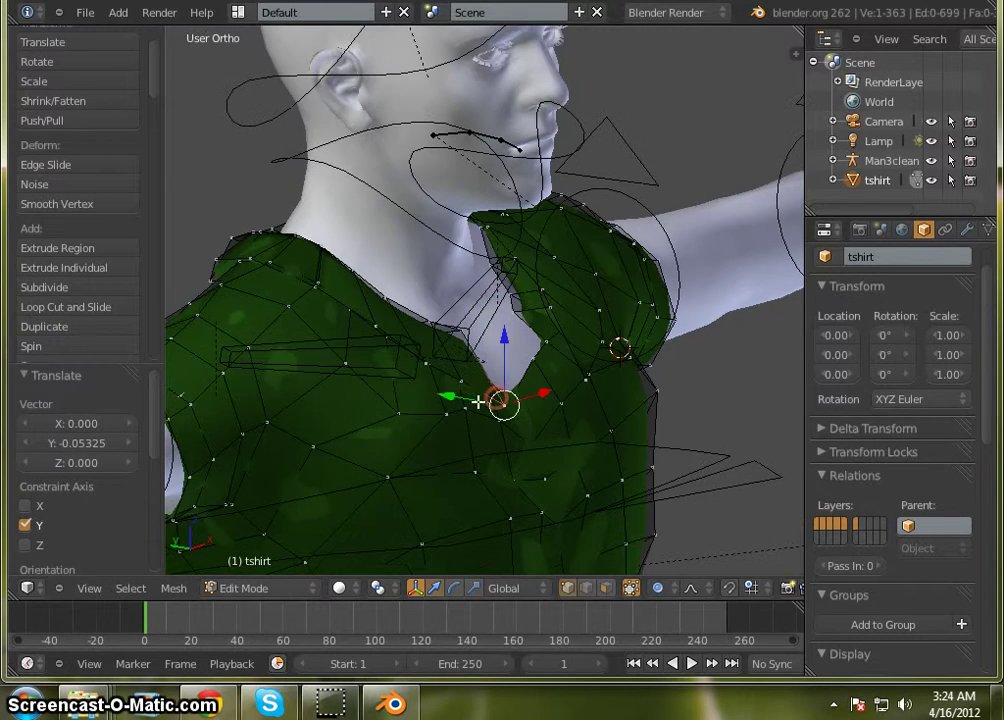
middle_click_drag(634, 411, 482, 410)
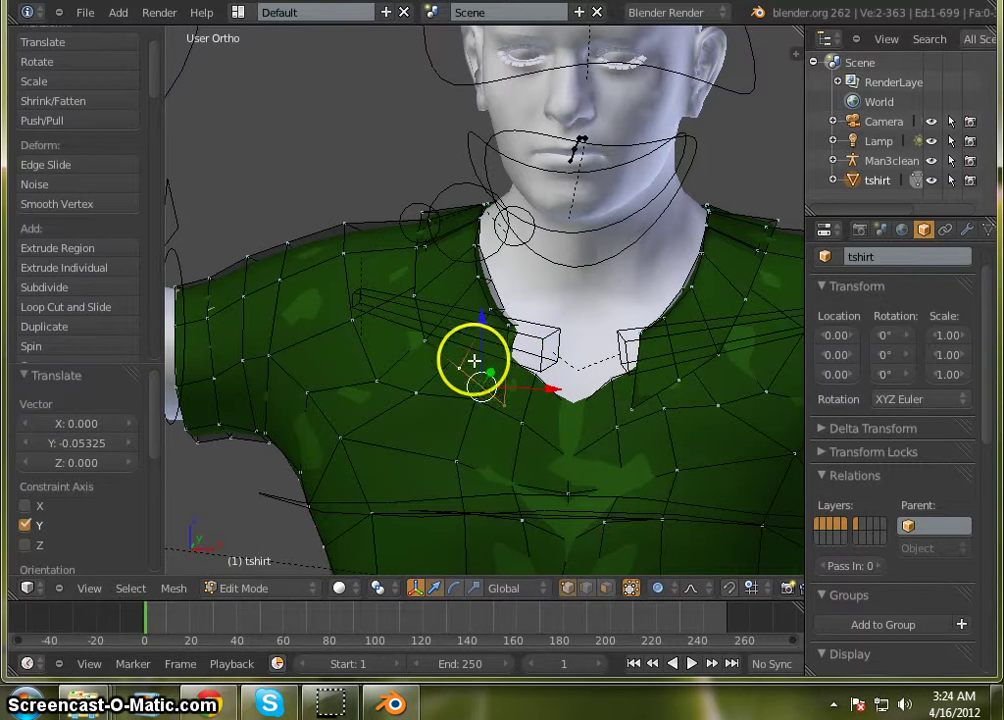
key("a")
left_click(605, 588)
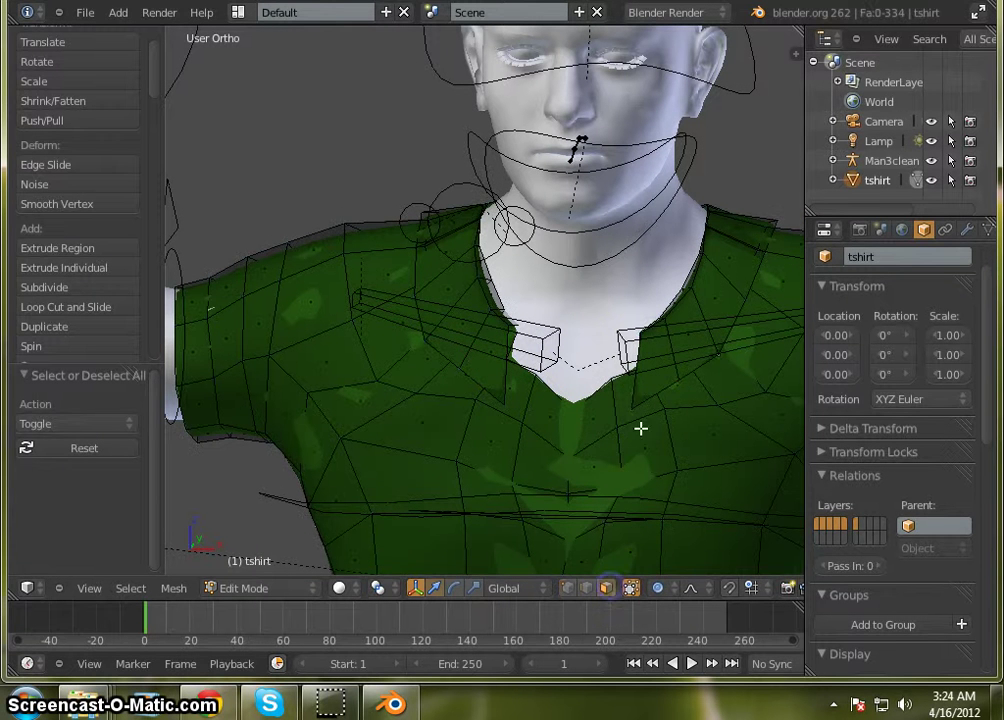
Select the collar faces all around the neckline, front and back, and delete their vertices
right_click(656, 358)
right_click(682, 336, "shift")
right_click(727, 287, "shift")
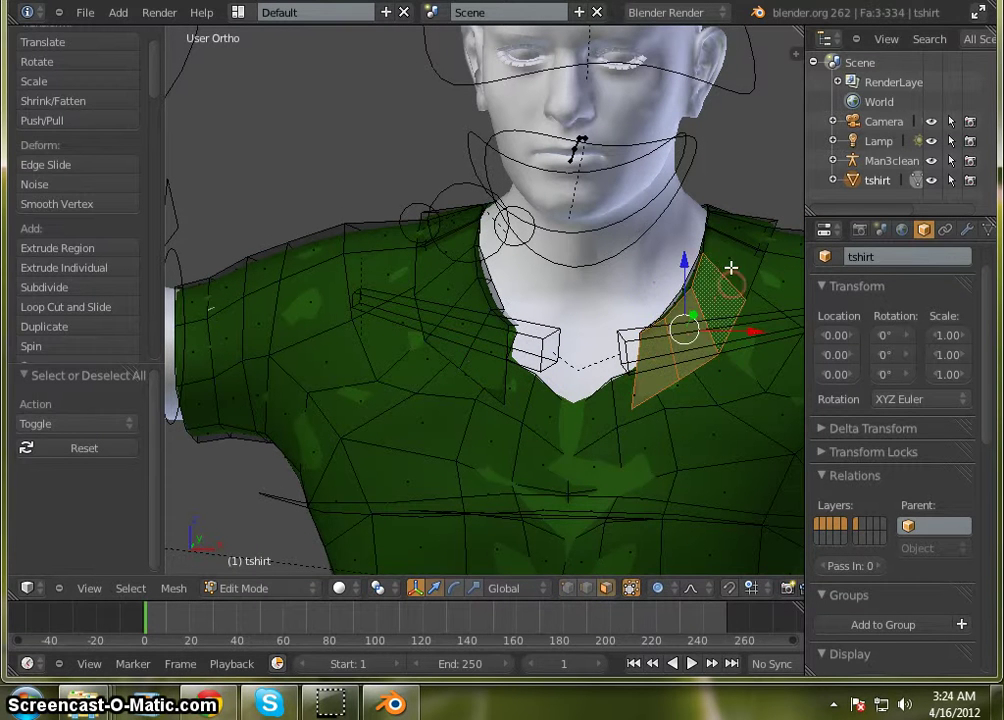
right_click(731, 267, "shift")
right_click(735, 230, "shift")
right_click(477, 341, "shift")
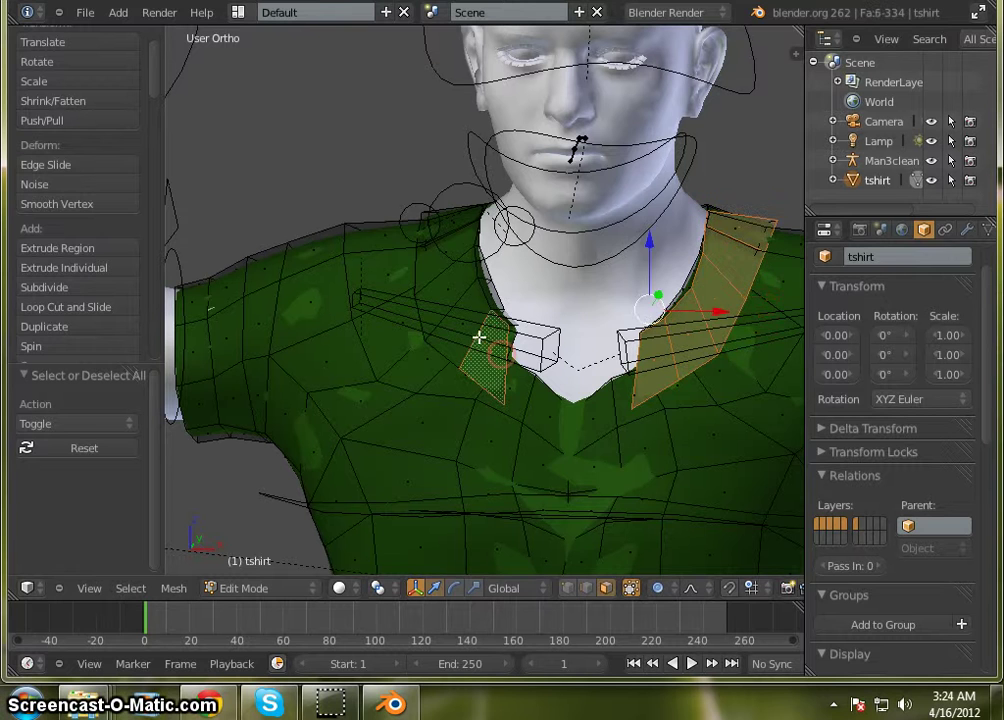
right_click(459, 305, "shift")
right_click(441, 265, "shift")
right_click(449, 312, "shift")
middle_click_drag(449, 312, 655, 438)
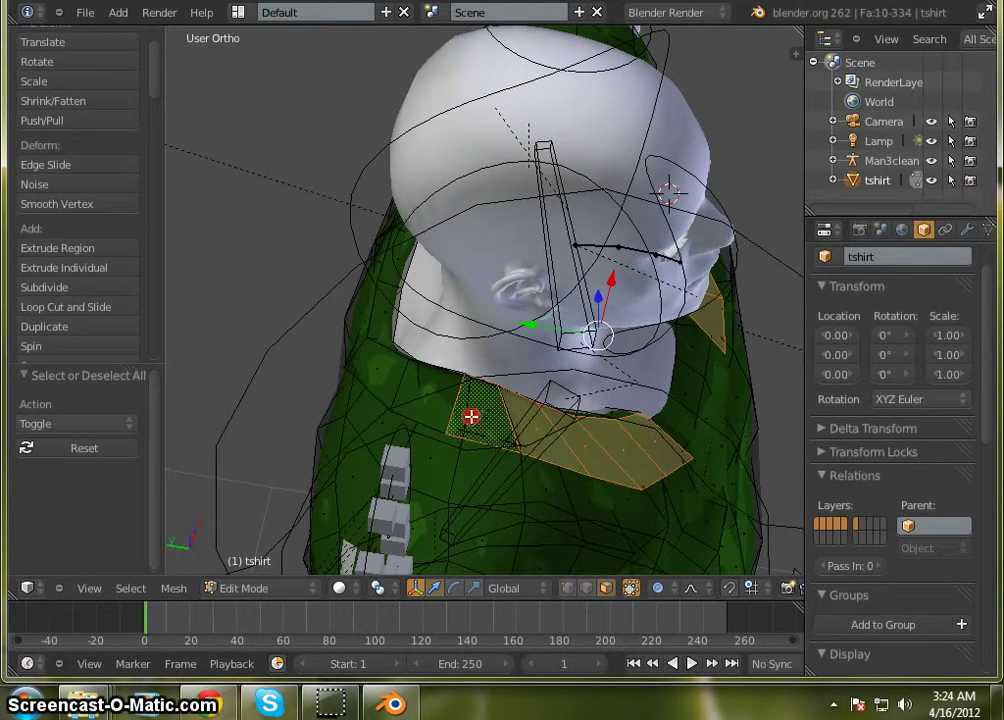
middle_click_drag(353, 394, 510, 456)
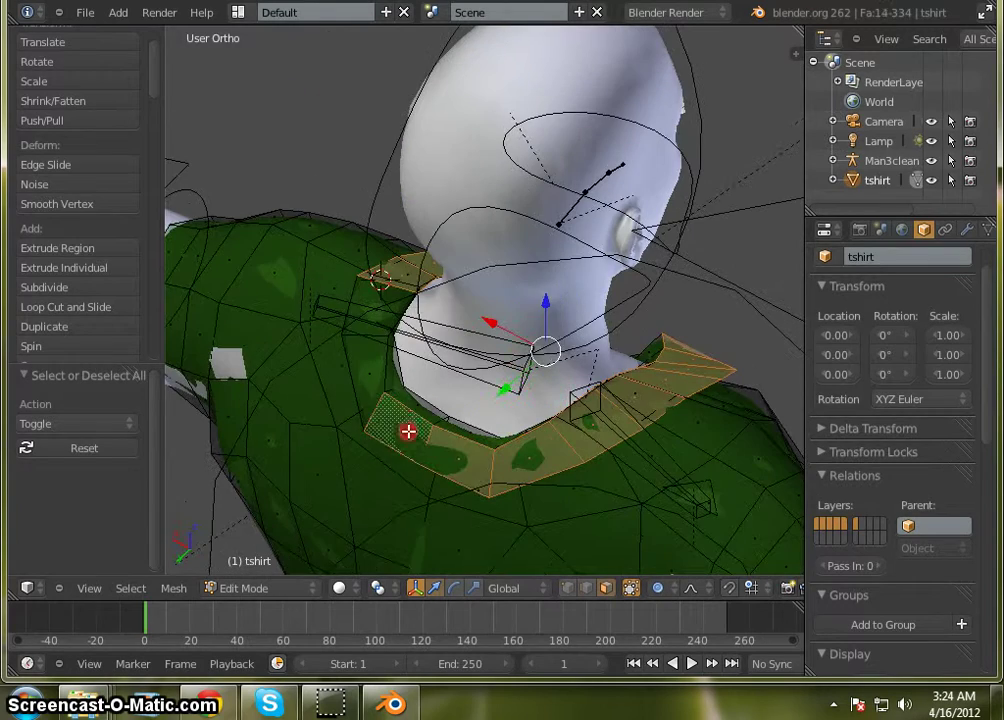
middle_click_drag(408, 431, 89, 360)
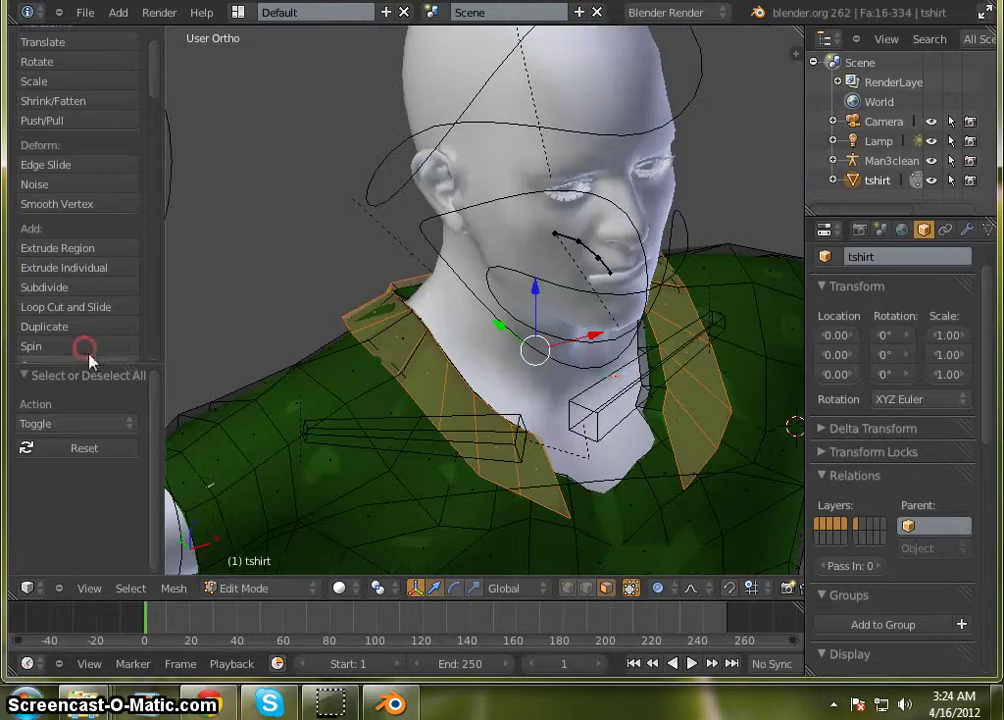
middle_click_drag(615, 383, 525, 422)
middle_click_drag(779, 511, 671, 447)
key("x")
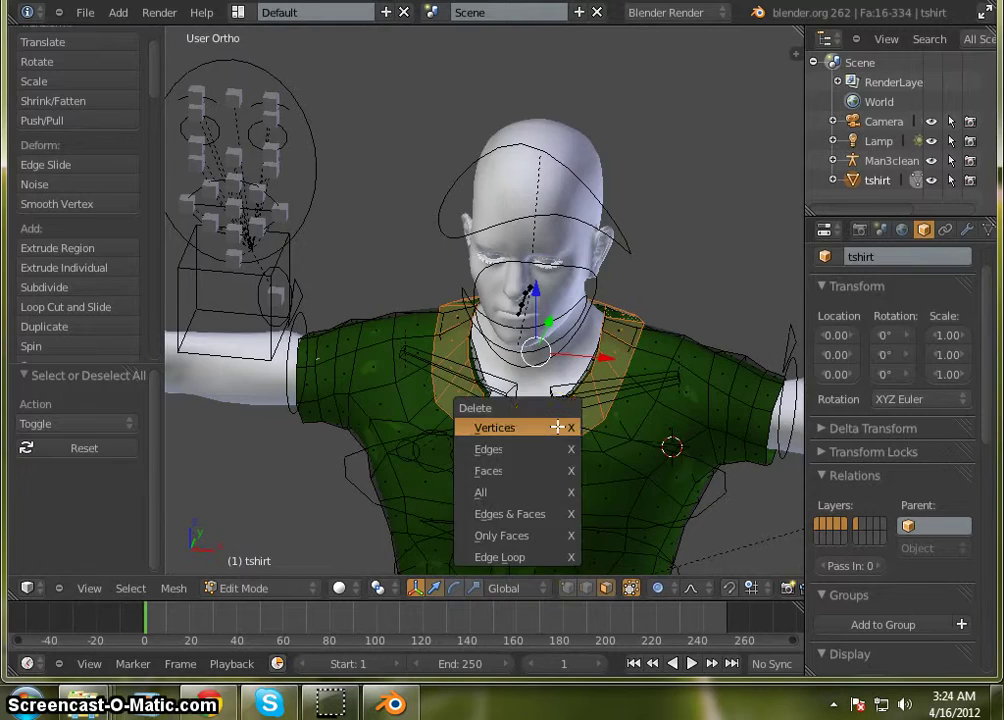
left_click(548, 427)
Switch to vertex selection and move the neckline vertex on the character's right front forward about -0.0485 along Y
scroll(574, 356, "up", 6)
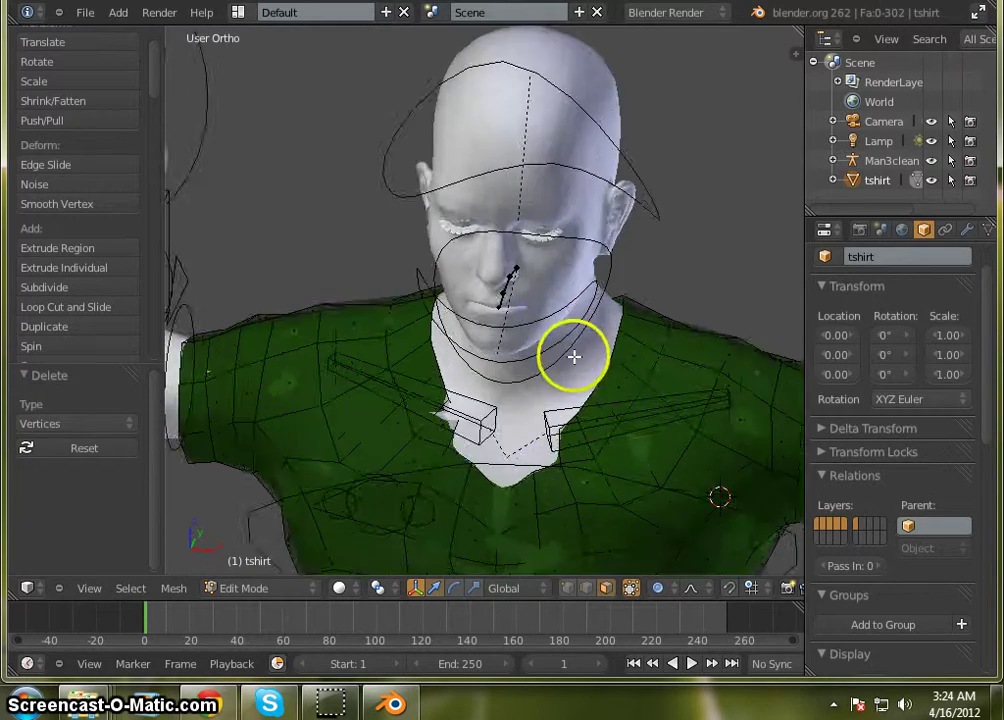
middle_click_drag(594, 379, 610, 430)
scroll(610, 430, "up", 2)
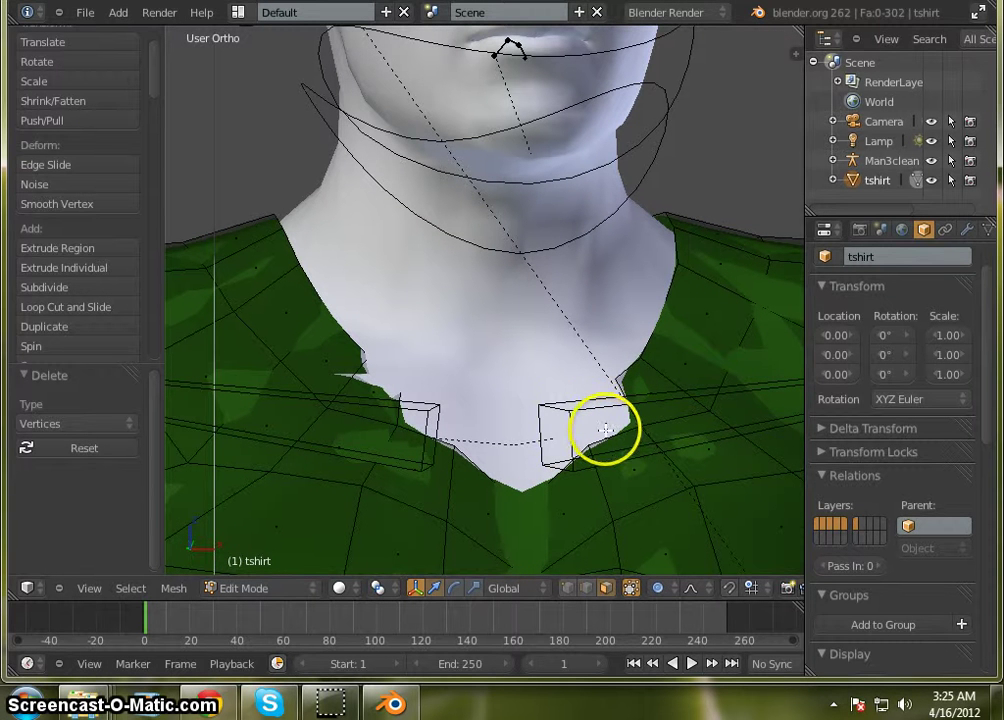
left_click(567, 588)
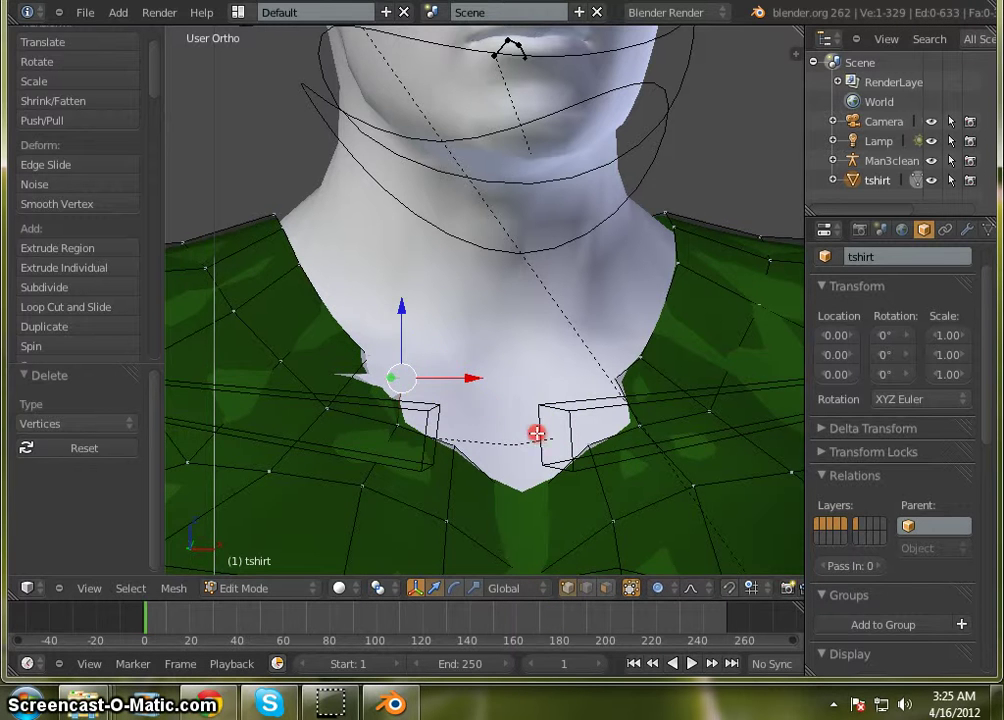
middle_click_drag(469, 438, 537, 436)
left_click_drag(369, 364, 372, 367)
Move the vertex at the back of the character's right armpit outward about 0.076 along Y to cover the exposed skin
scroll(485, 300, "down", 7)
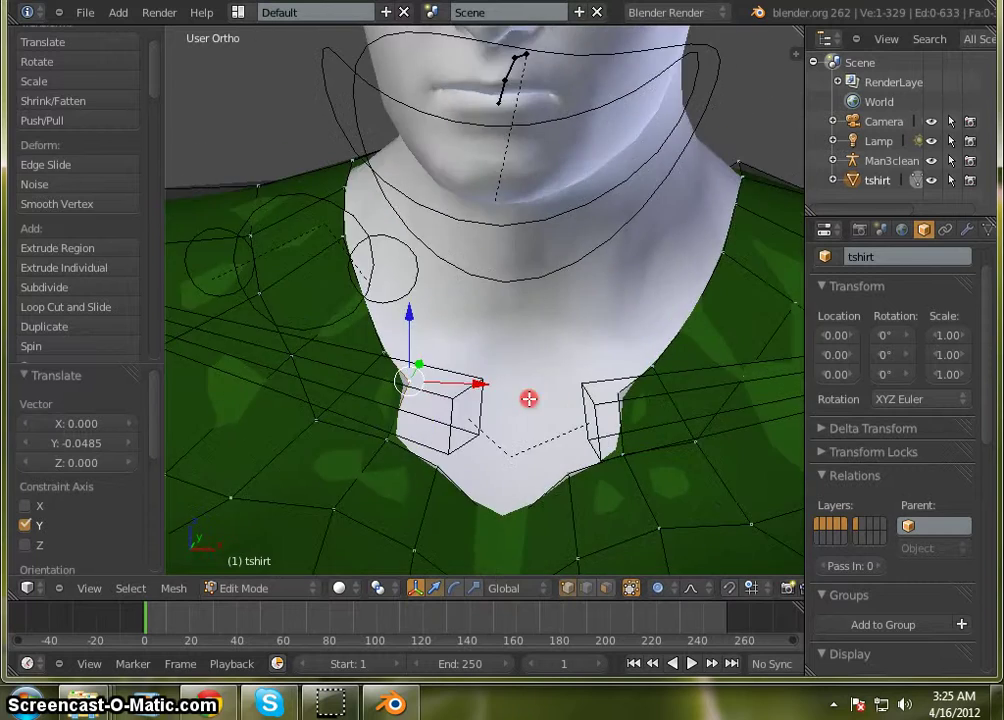
scroll(509, 336, "down", 5)
scroll(527, 393, "up", 7)
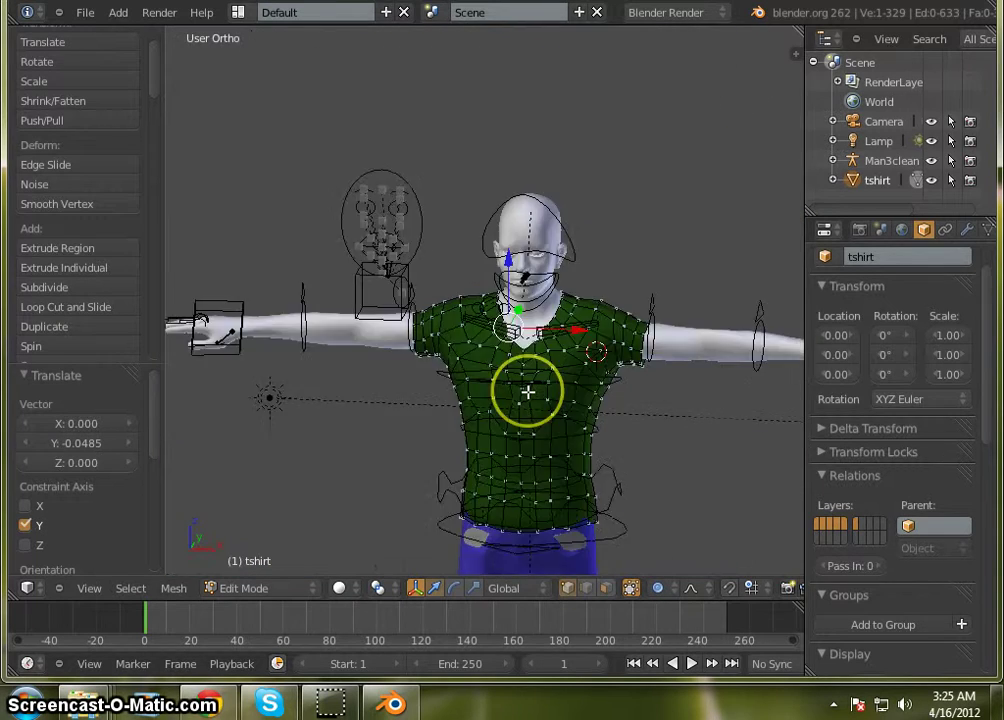
scroll(464, 298, "down", 2)
scroll(464, 298, "up", 2)
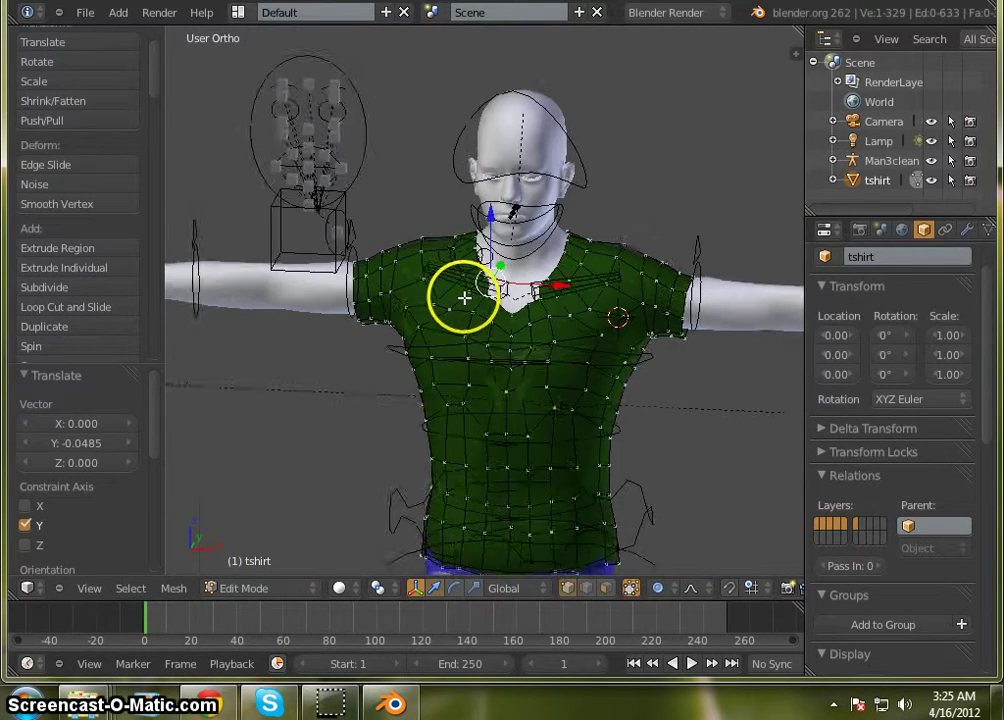
middle_click_drag(522, 347, 928, 365)
scroll(701, 372, "up", 4)
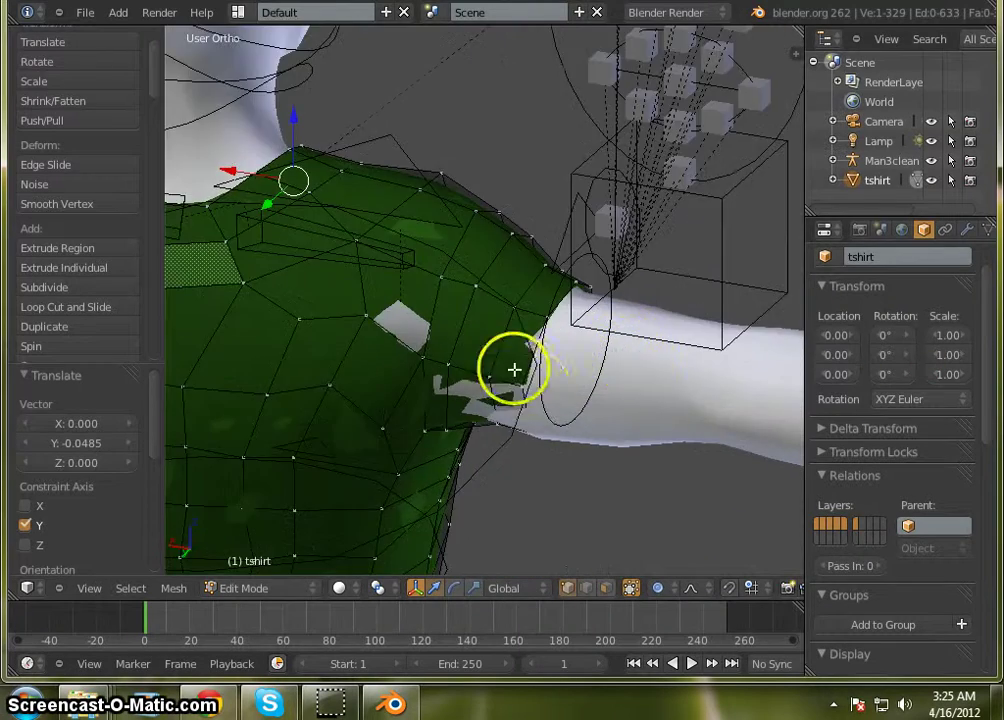
scroll(569, 411, "up", 1)
middle_click_drag(569, 411, 598, 390)
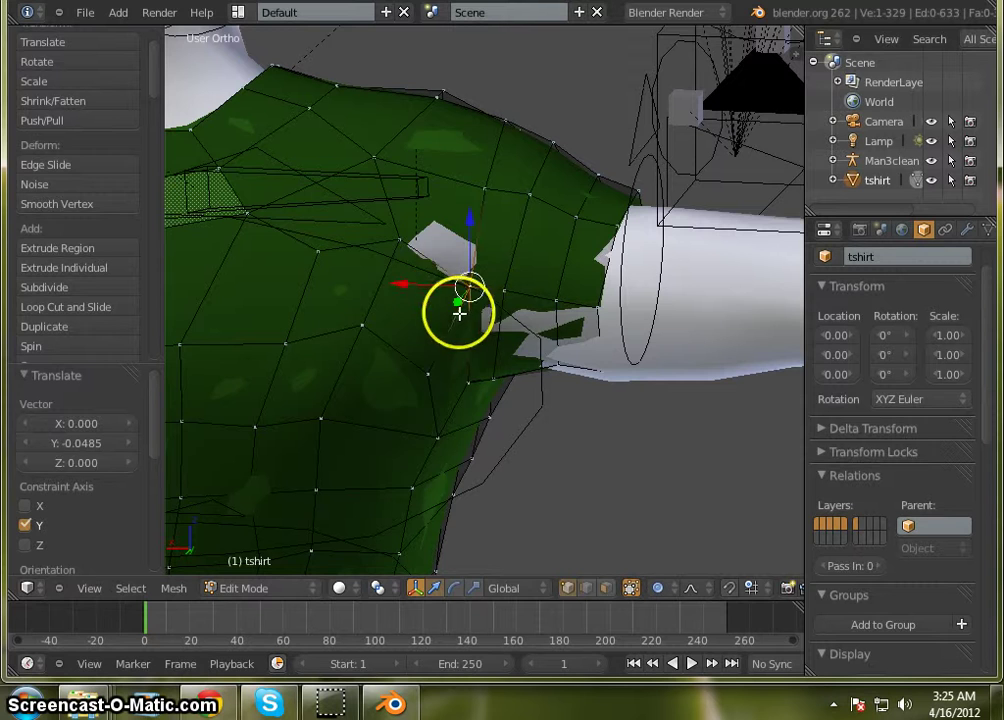
key("g")
key("y")
left_click(452, 310)
Move the rear lower hem vertex of the character's right sleeve about 0.04 and 0.015 along Y and lower it about 0.07 along Z
middle_click_drag(612, 433, 544, 298)
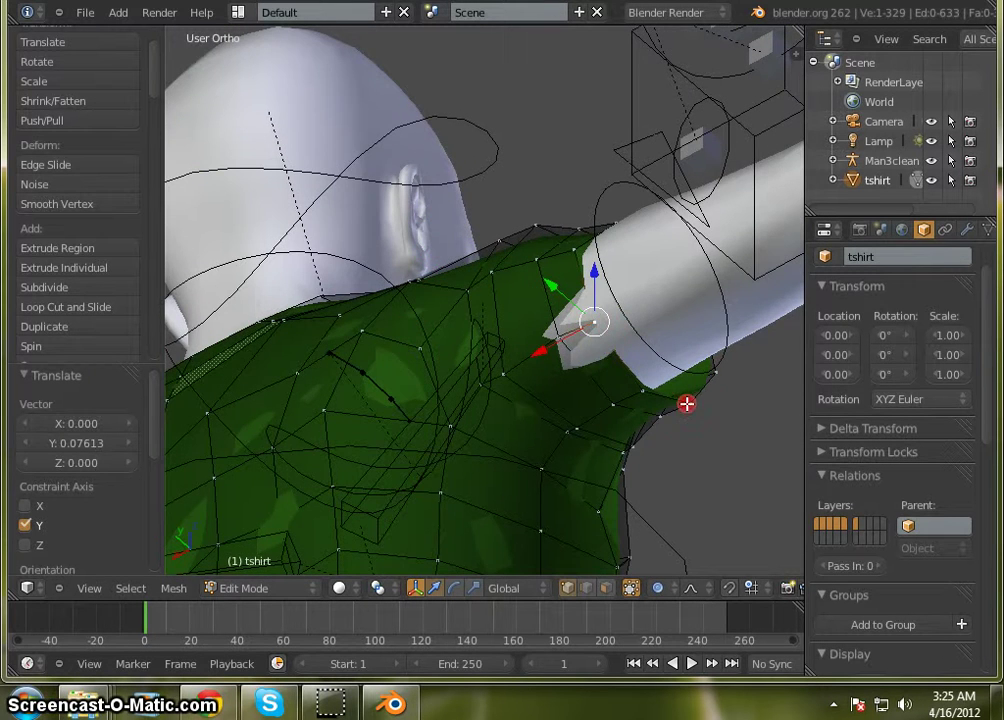
middle_click_drag(686, 403, 527, 329)
key("g")
key("y")
left_click(516, 323)
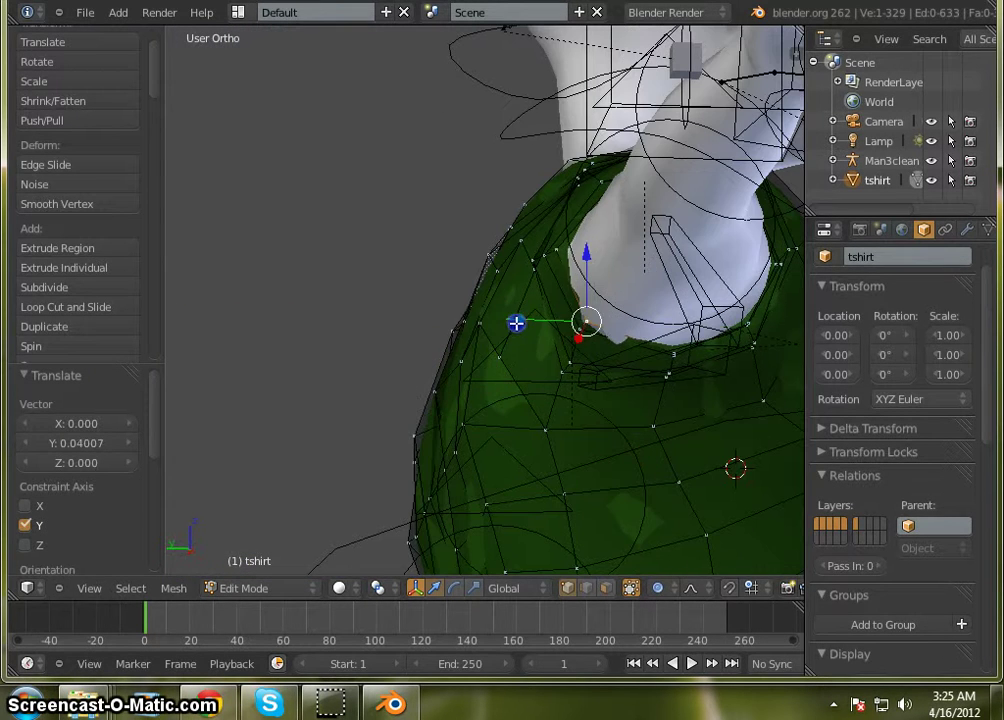
key("g")
key("y")
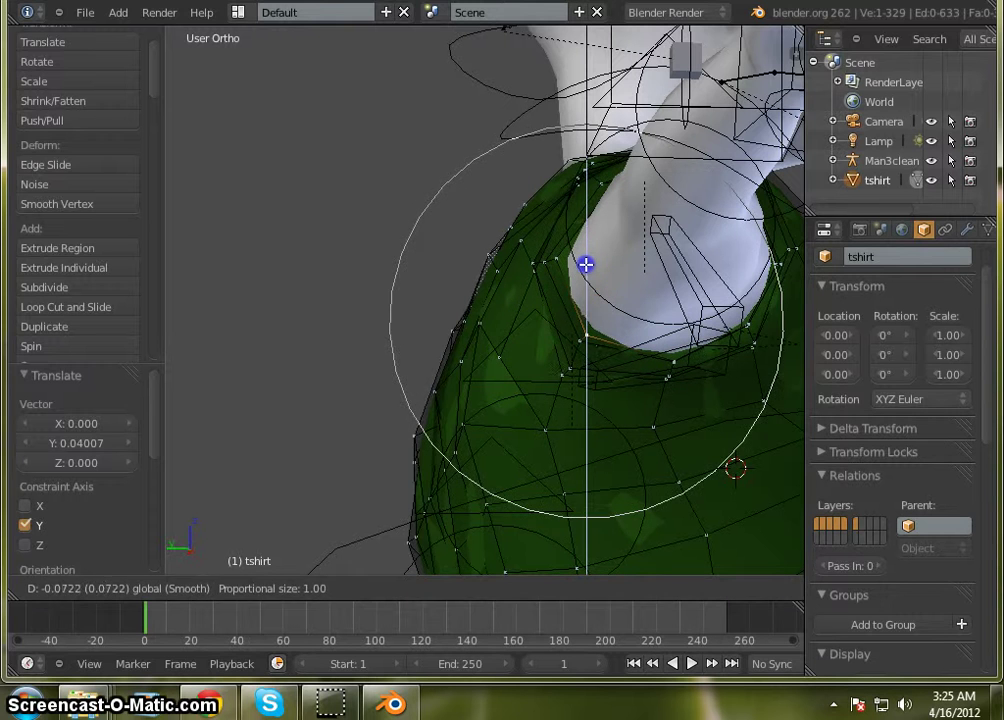
left_click(585, 331)
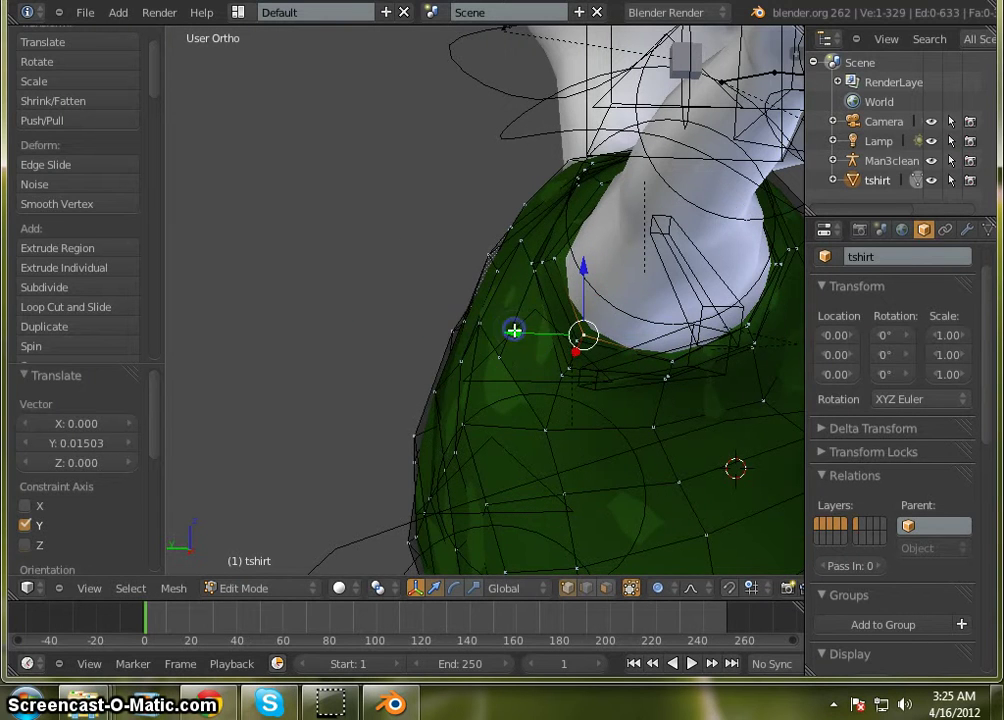
Move the vertex at the back of the character's left armpit outward about 0.084 along Y
middle_click_drag(686, 336, 729, 421)
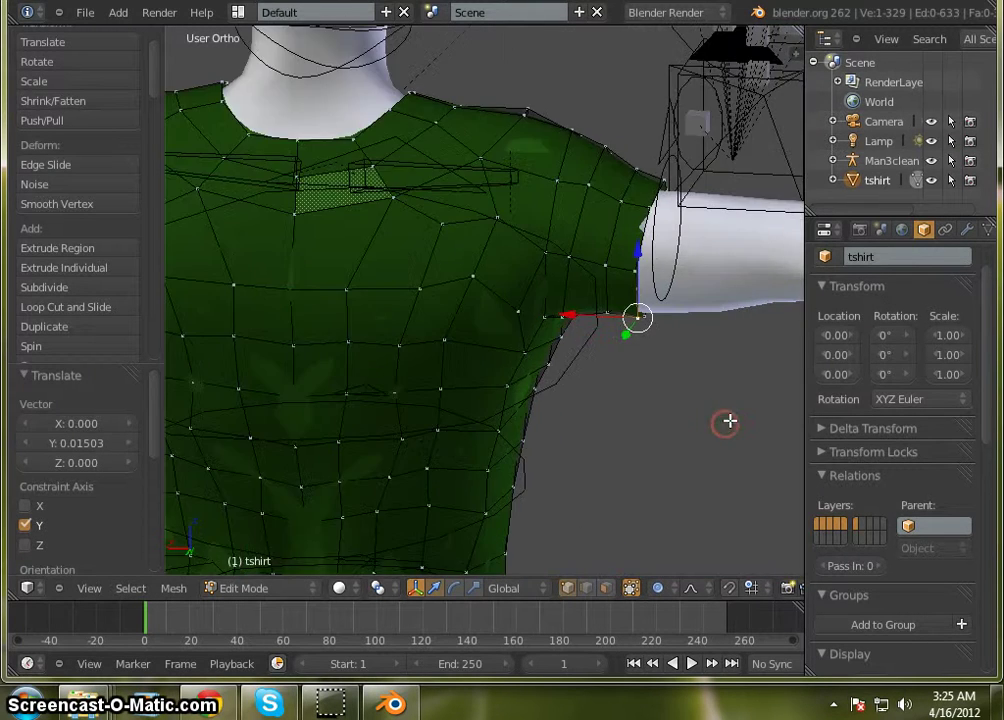
scroll(700, 394, "down", 7)
scroll(520, 360, "up", 6)
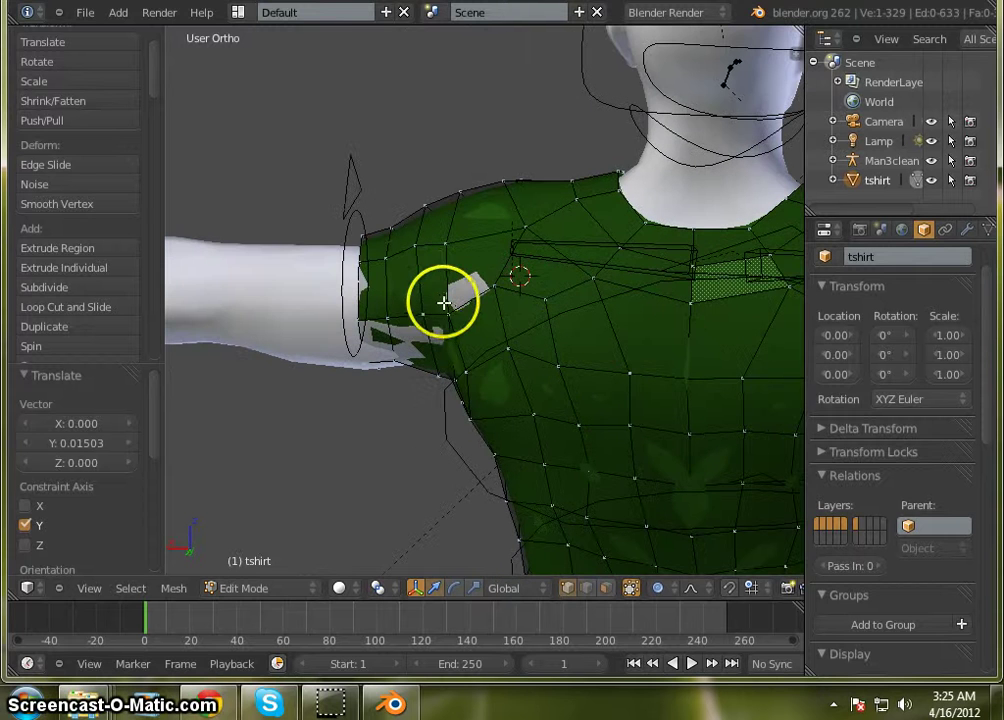
key("g")
key("y")
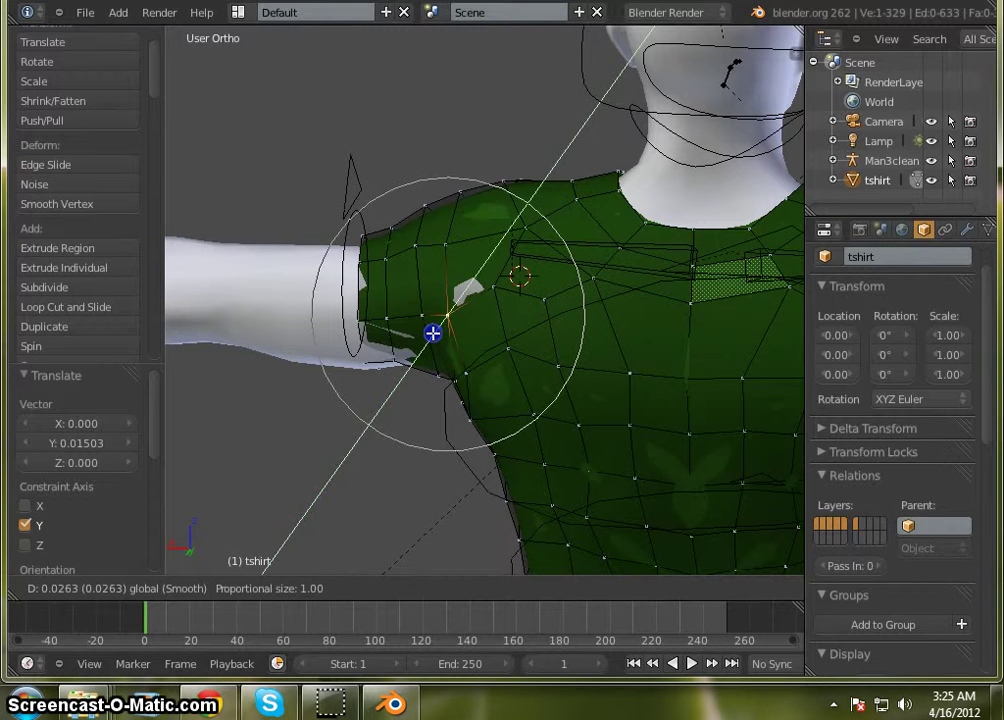
left_click(431, 334)
middle_click_drag(486, 373, 622, 276)
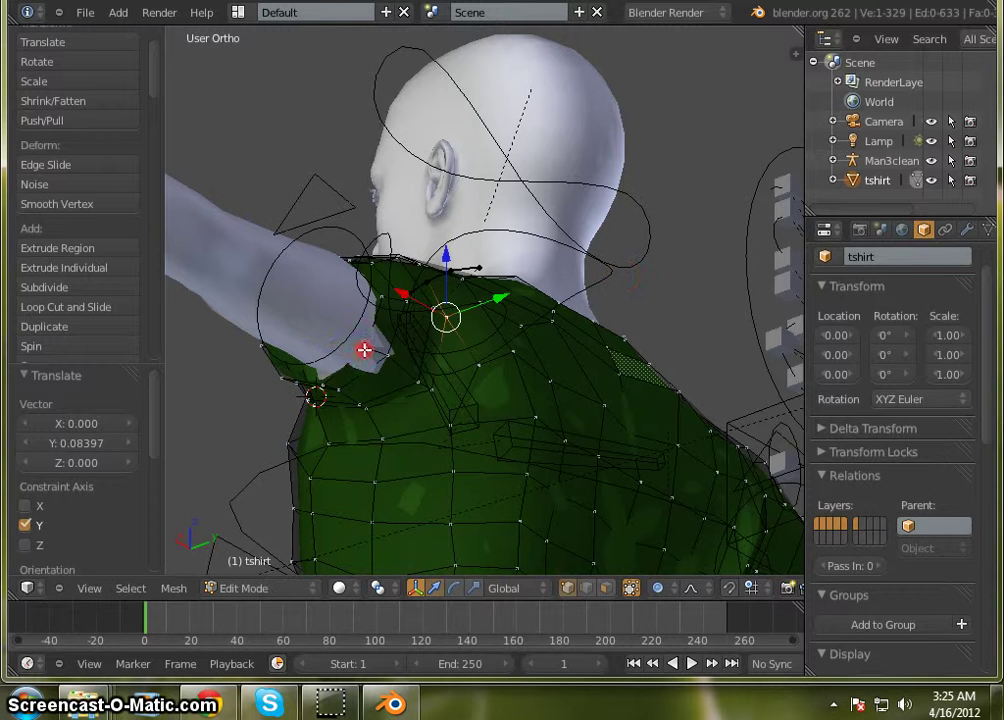
Move the rear hem vertex of the character's left sleeve about 0.088 along Y and lower it about 0.048 along Z
key("g")
key("y")
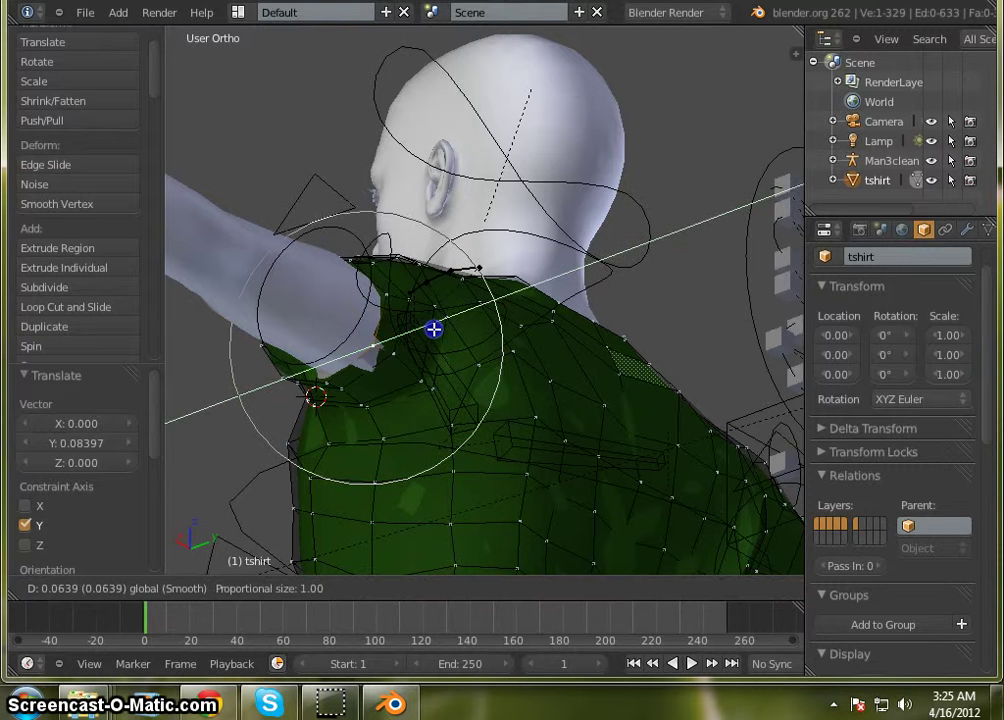
left_click(386, 318)
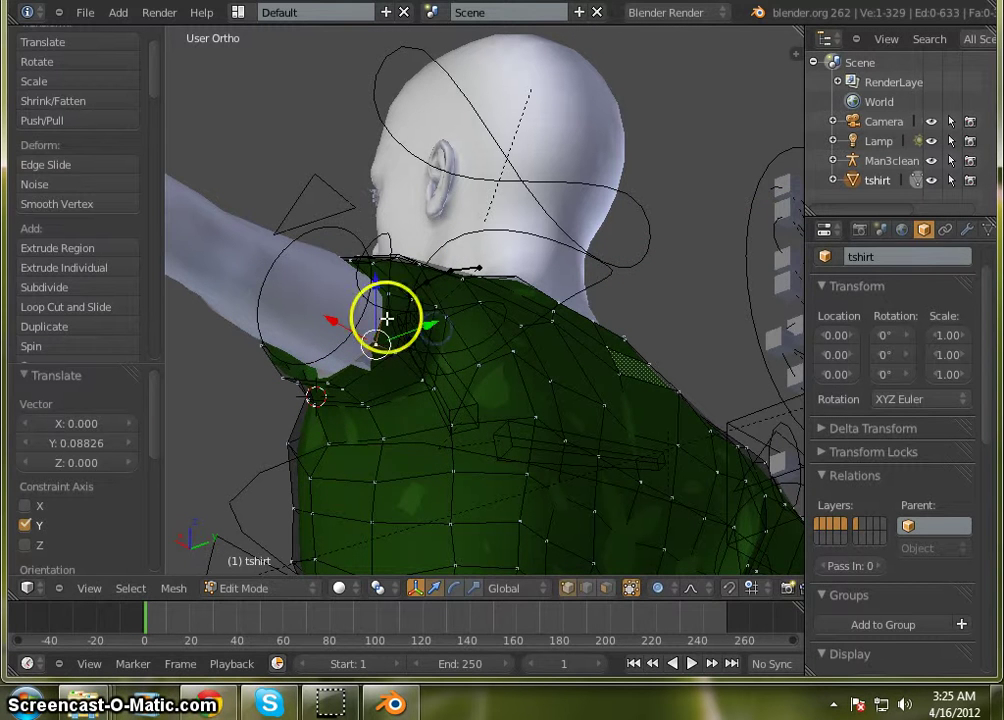
key("g")
key("z")
left_click(379, 397)
Examine the tshirt from the front and back, down to the lower hem, for spots where the body pokes through
middle_click_drag(379, 397, 267, 518)
middle_click_drag(647, 398, 442, 408)
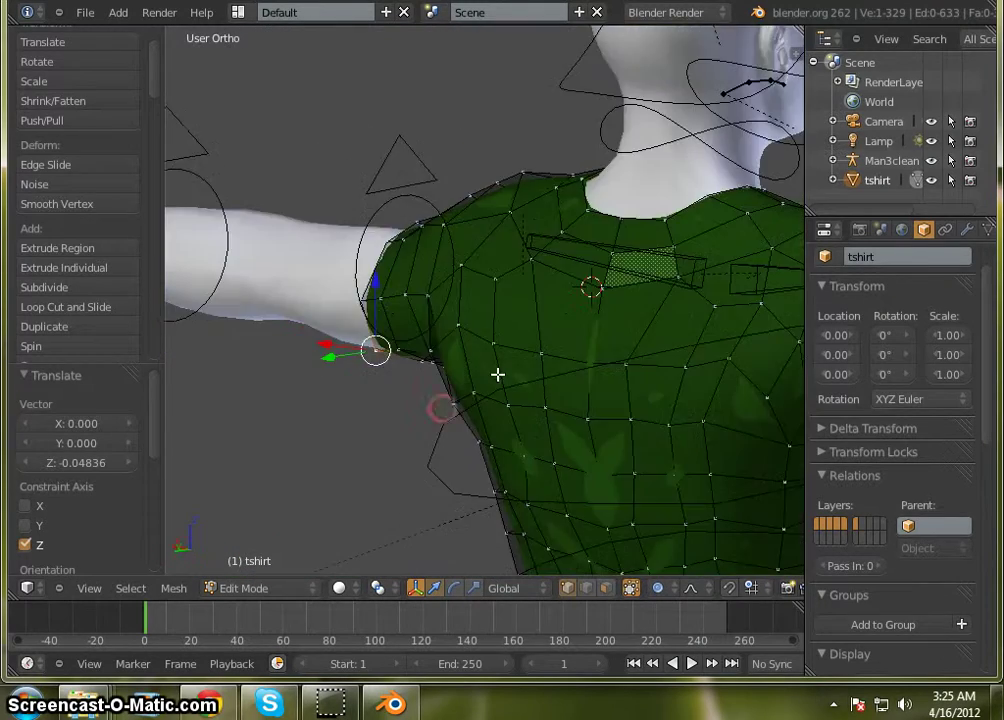
scroll(501, 376, "down", 8)
middle_click_drag(509, 386, 361, 475)
scroll(547, 329, "down", 2)
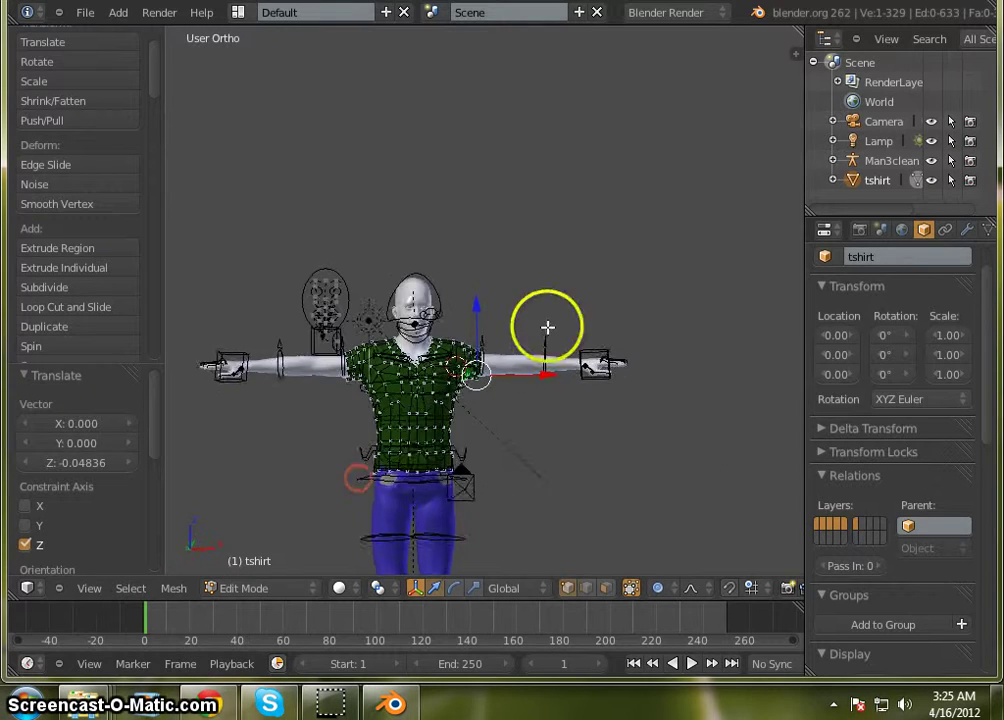
scroll(531, 397, "up", 4)
middle_click_drag(657, 462, 574, 485)
scroll(689, 479, "down", 3)
scroll(689, 479, "up", 3)
scroll(722, 545, "up", 3)
scroll(619, 433, "down", 3)
middle_click_drag(619, 433, 668, 513)
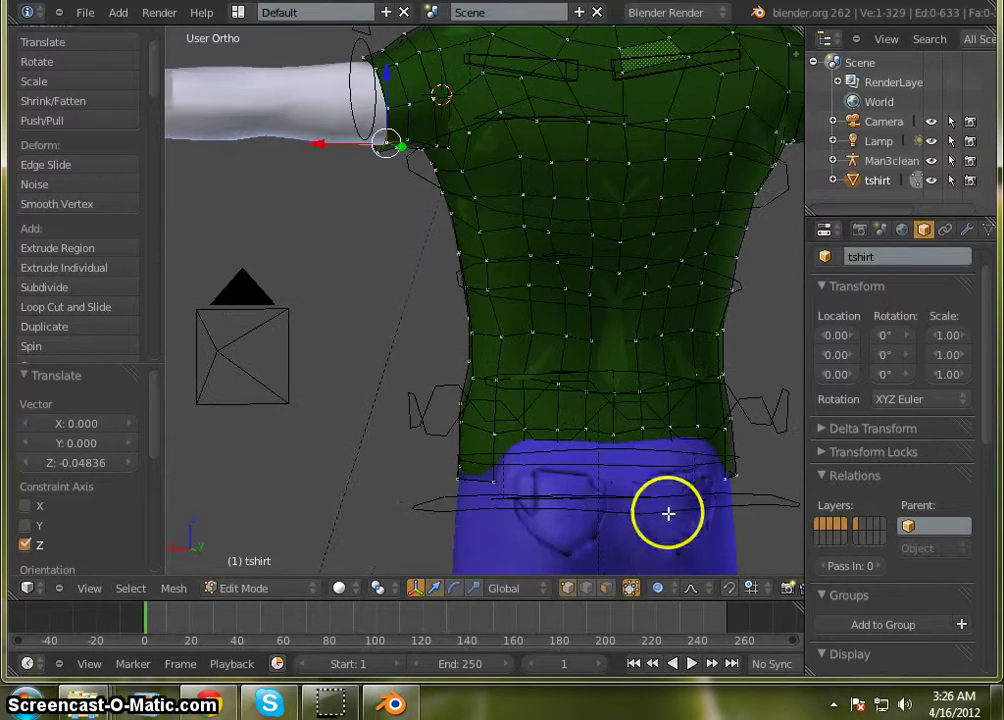
middle_click_drag(654, 520, 718, 550)
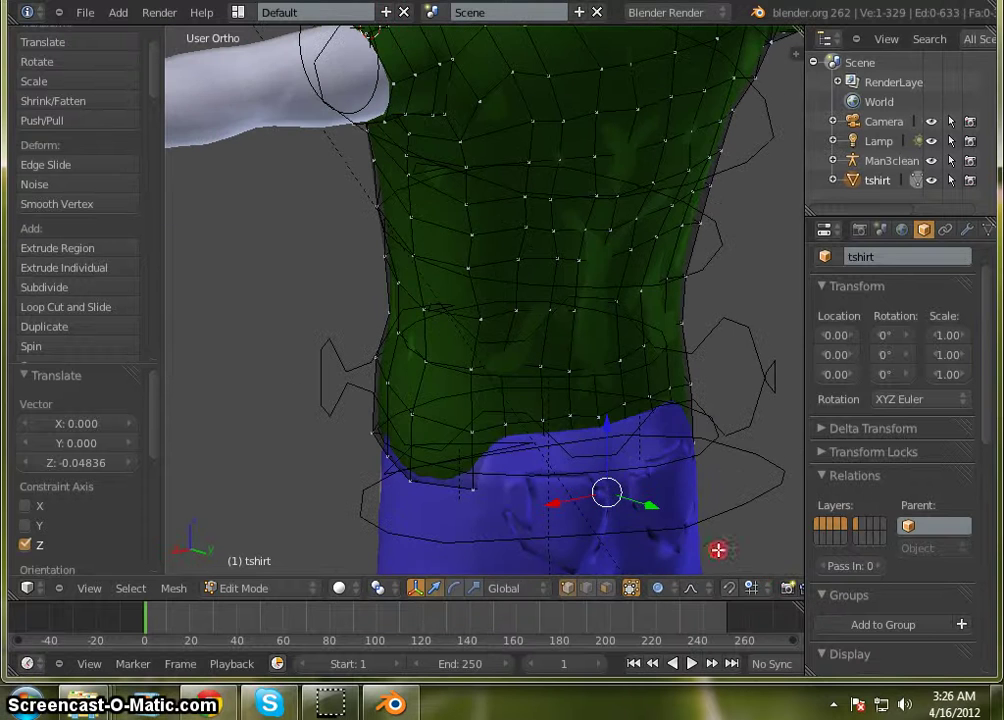
left_click_drag(651, 505, 669, 515)
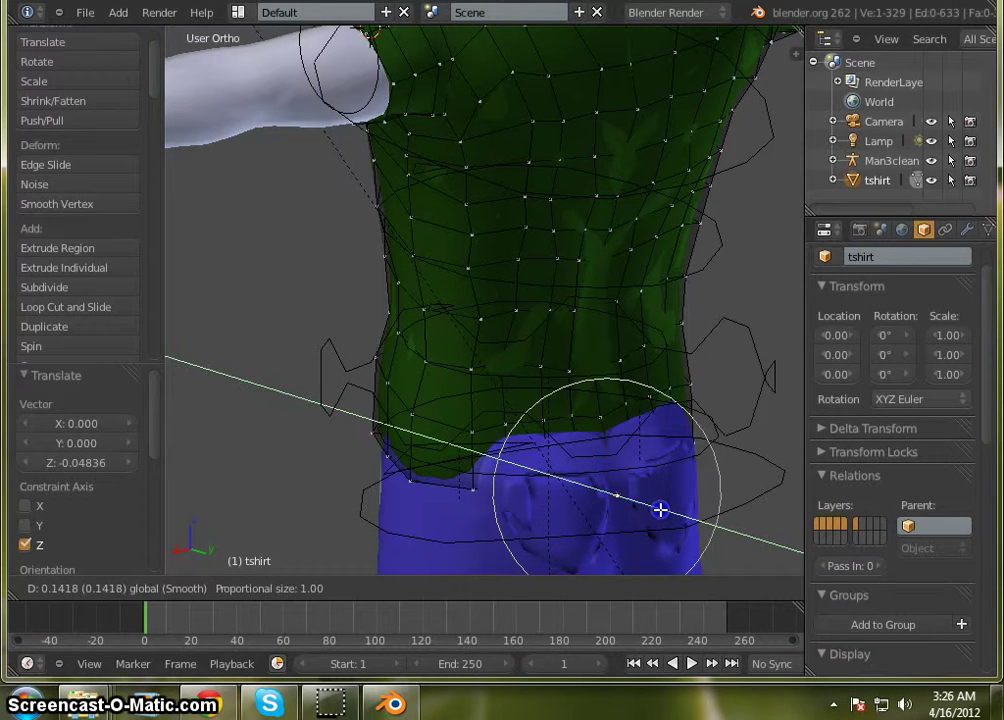
left_click_drag(660, 510, 660, 510)
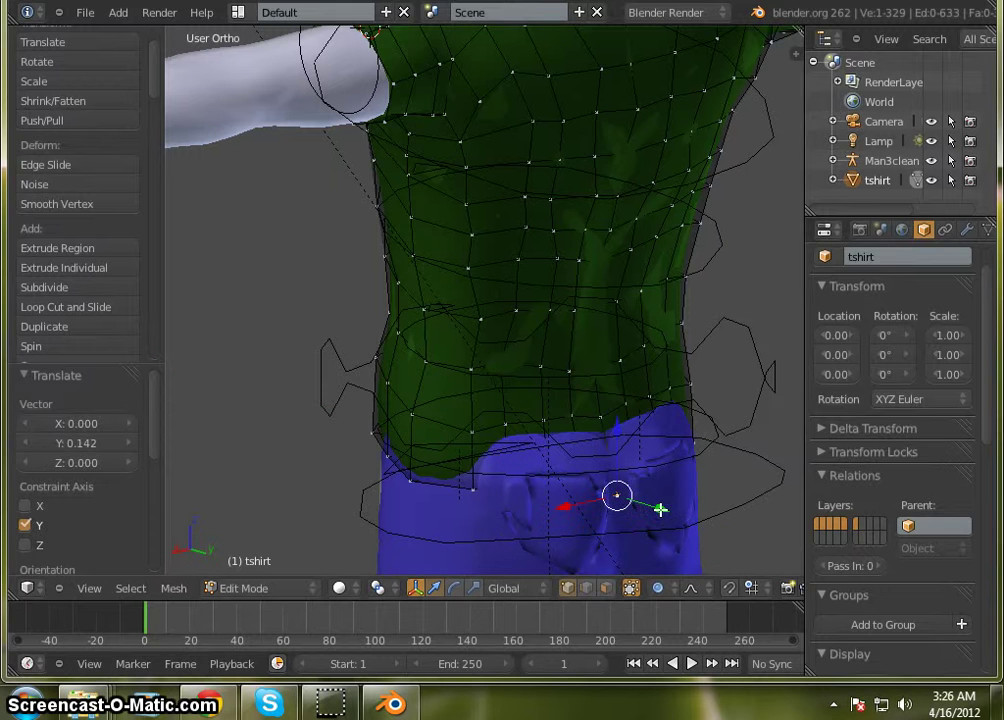
key("ctrl+z")
Select the three middle vertices of the rear lower hem and move them backward about 0.417 along Y
middle_click_drag(738, 511, 682, 512)
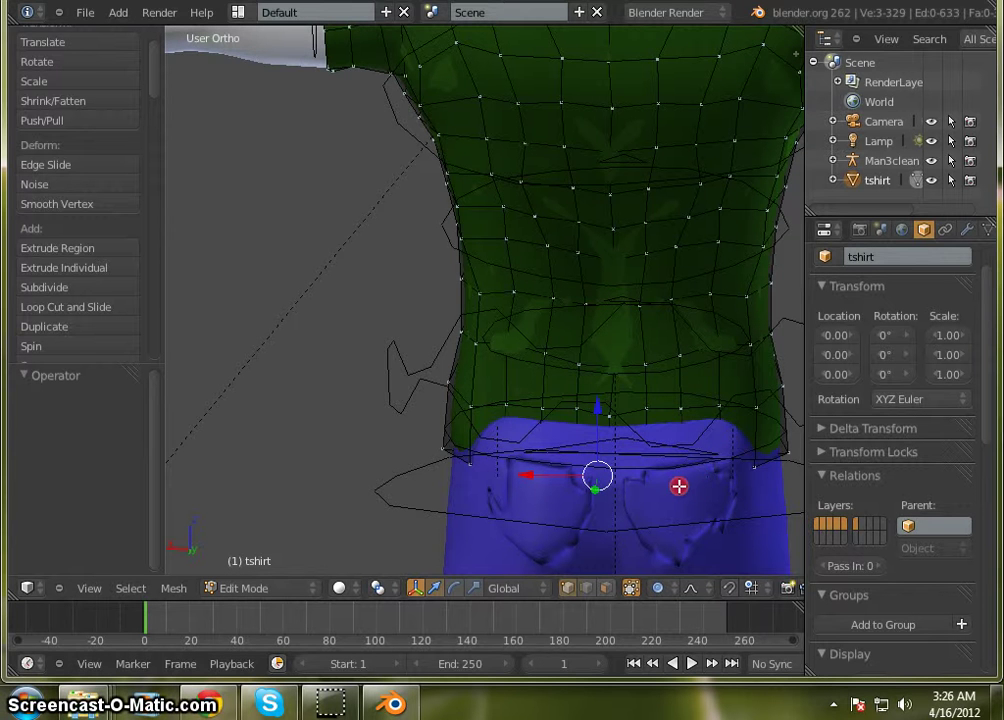
middle_click_drag(679, 486, 662, 482)
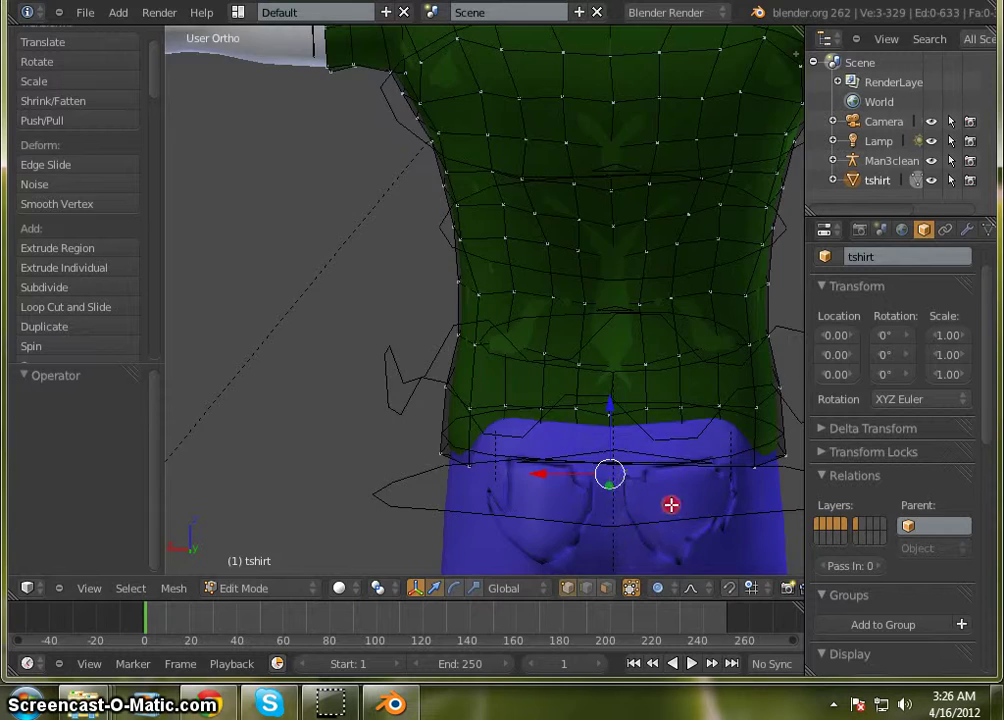
middle_click_drag(612, 482, 648, 492)
key("g")
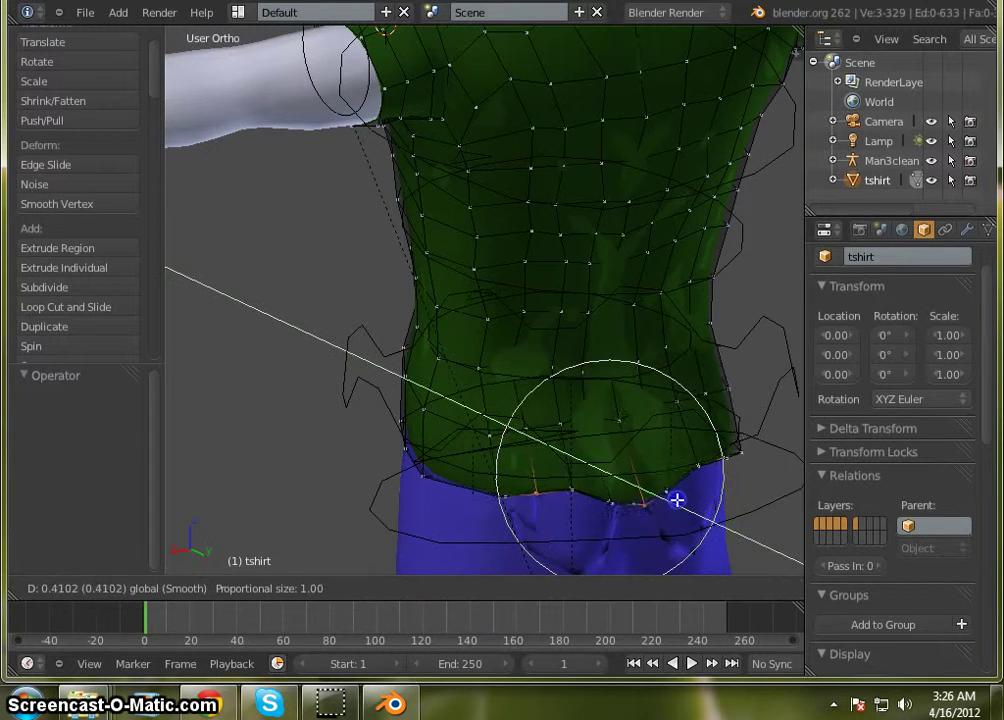
left_click(728, 547)
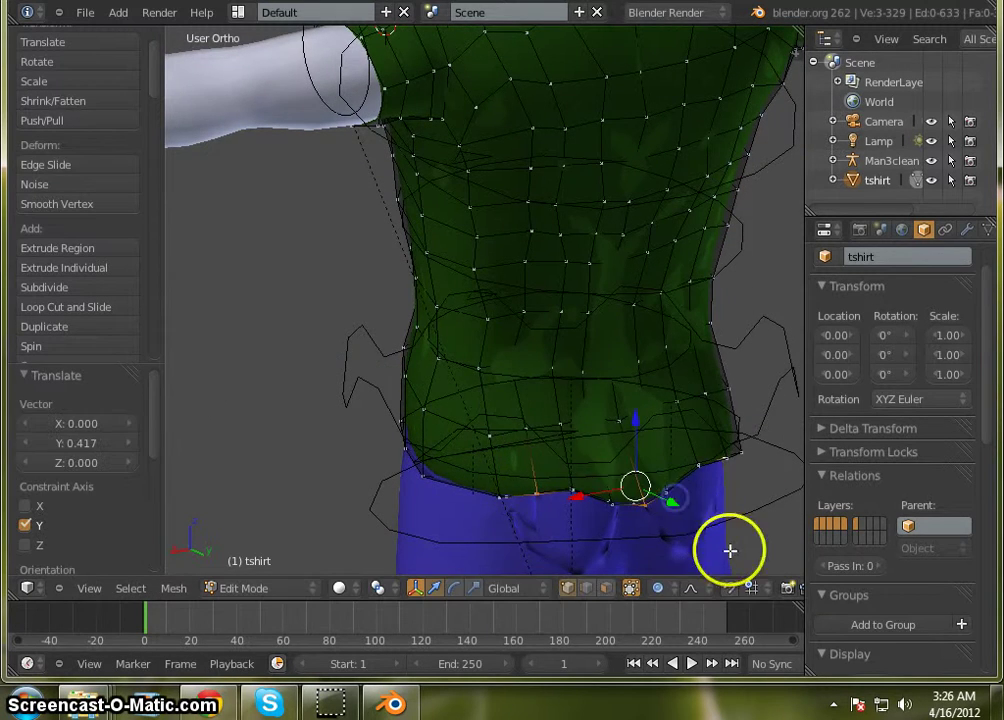
Move the front hem vertices outward along X, about 0.068 on the character's left and about -0.099 on the right
middle_click_drag(728, 547, 815, 524)
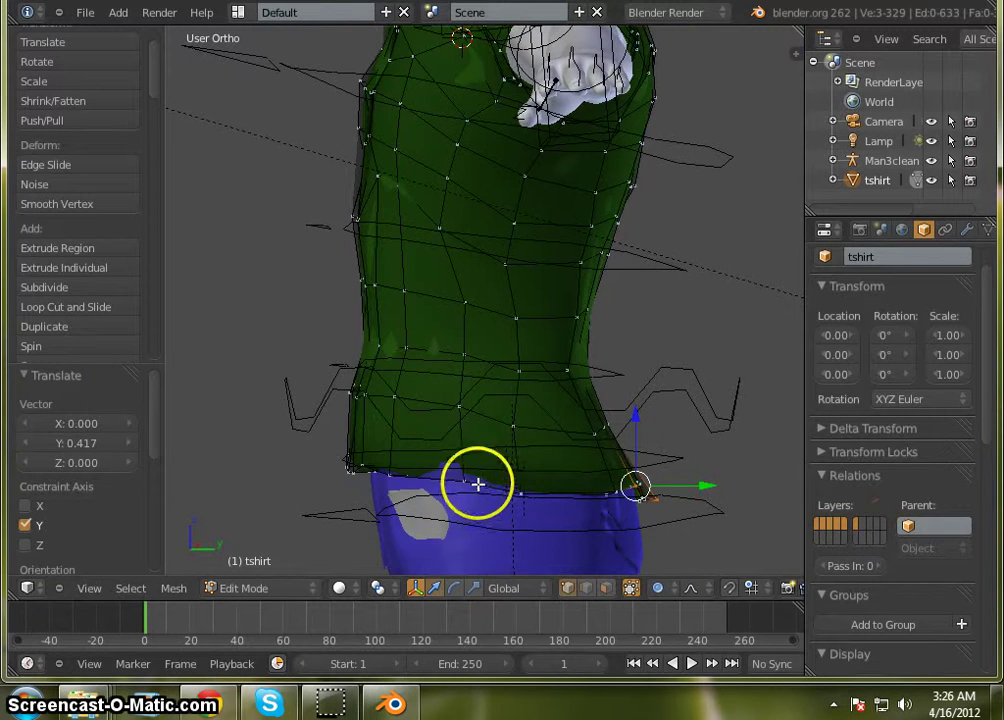
middle_click_drag(506, 512, 616, 541)
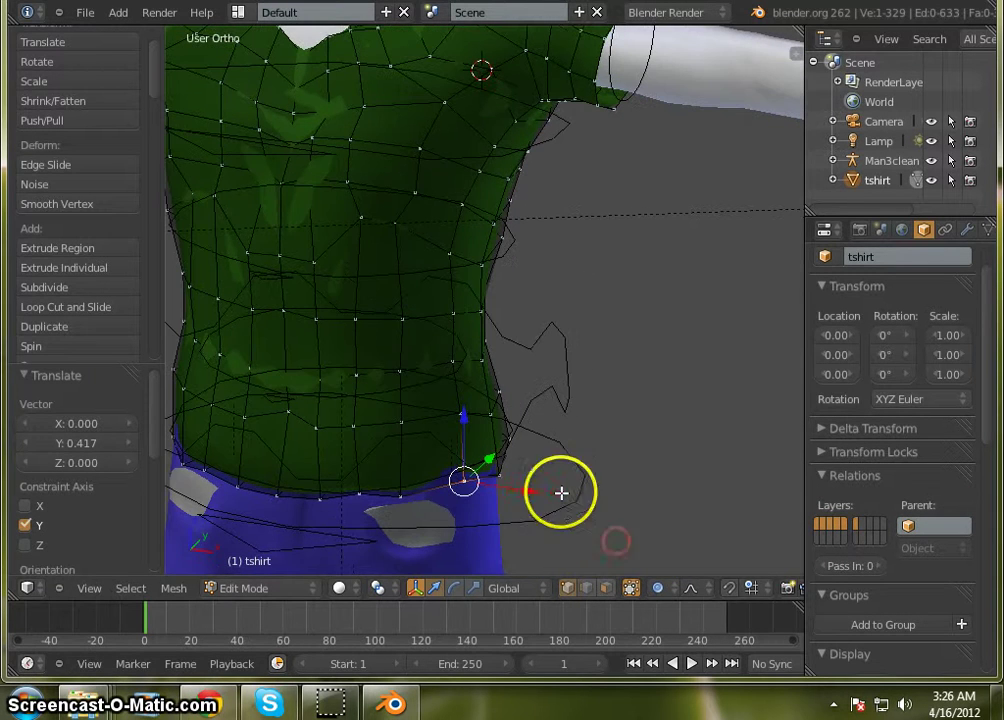
mouse_move(533, 491)
left_mouse_down()
mouse_move(543, 494)
mouse_move(535, 502)
left_mouse_up()
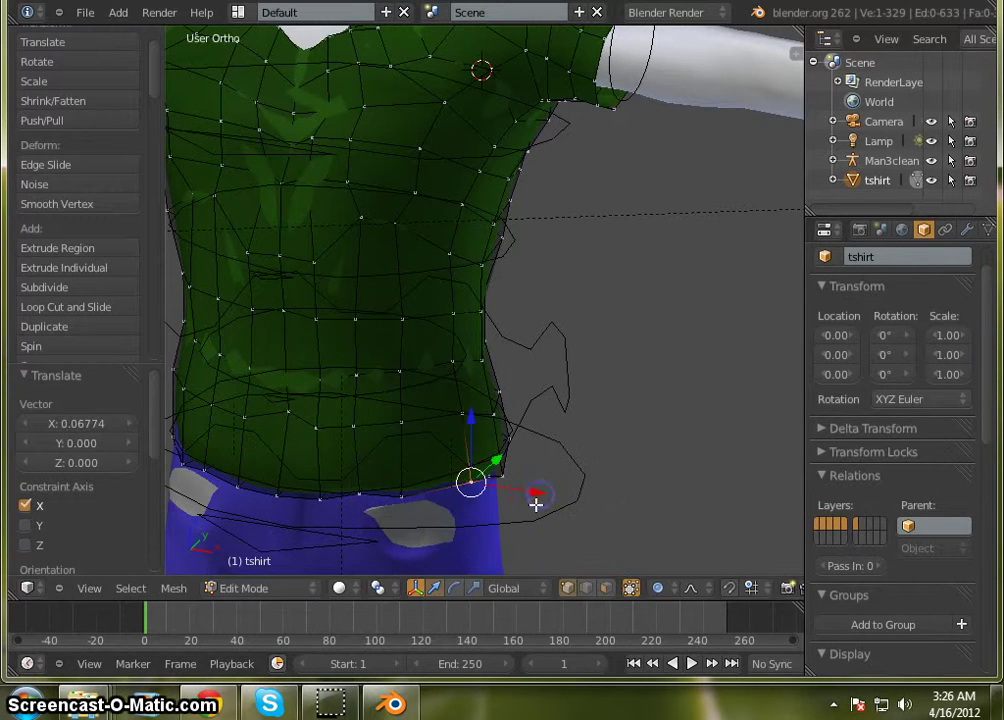
middle_click_drag(535, 502, 740, 462)
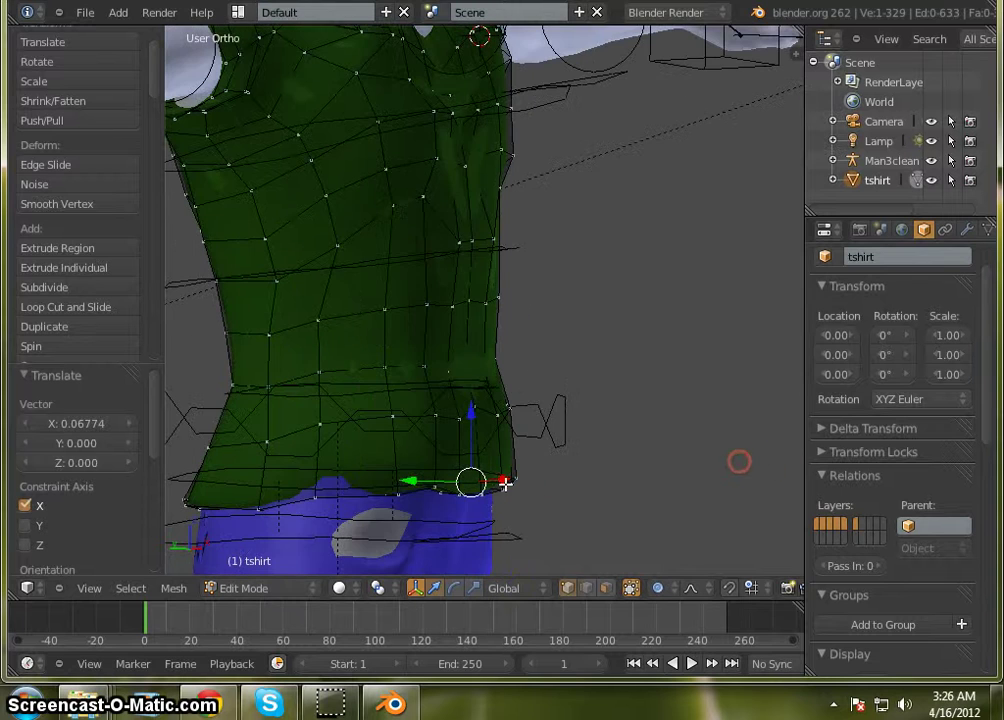
middle_click_drag(433, 496, 375, 494)
left_click_drag(374, 487, 365, 486)
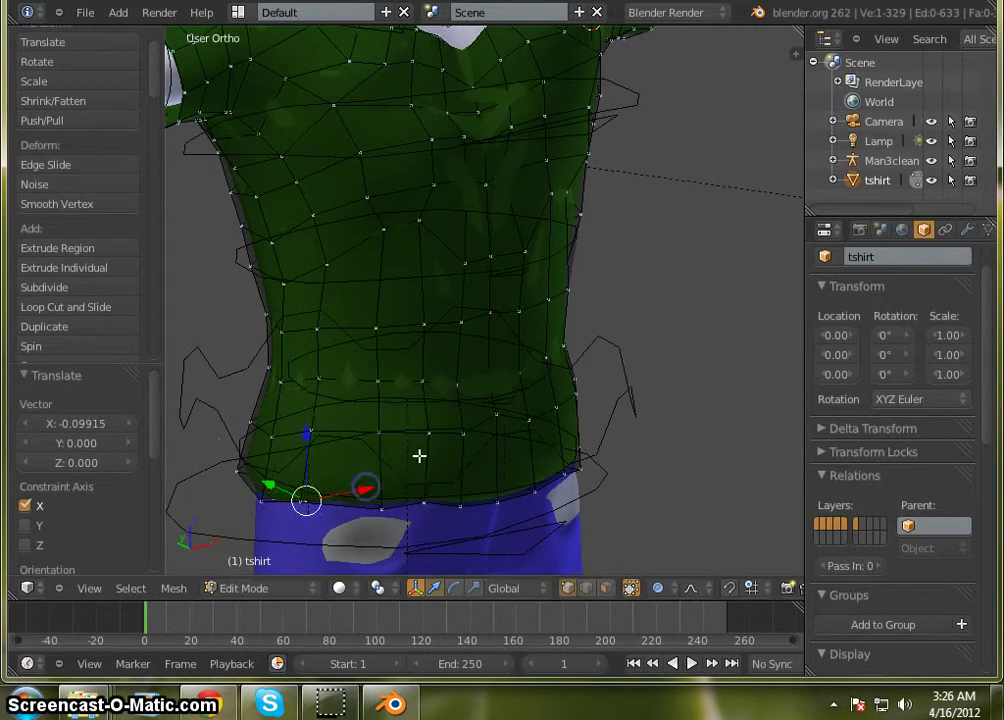
Deselect all vertices of the tshirt and return to Object Mode
scroll(513, 374, "down", 5)
middle_click_drag(622, 407, 462, 401)
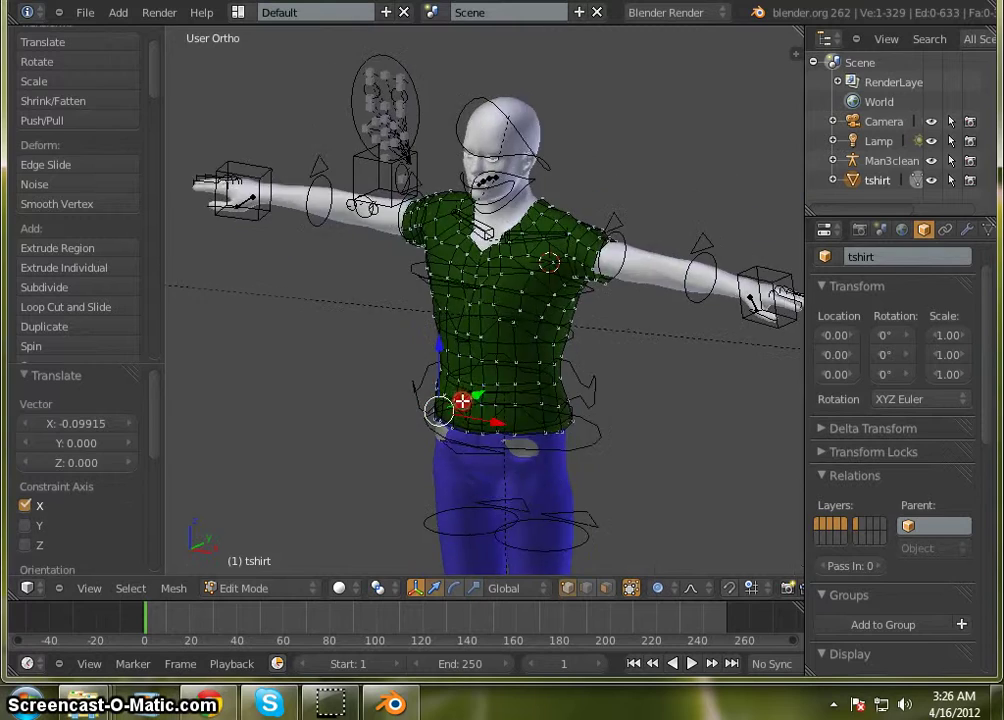
scroll(517, 280, "up", 7)
scroll(517, 280, "down", 5)
middle_click_drag(515, 278, 516, 394)
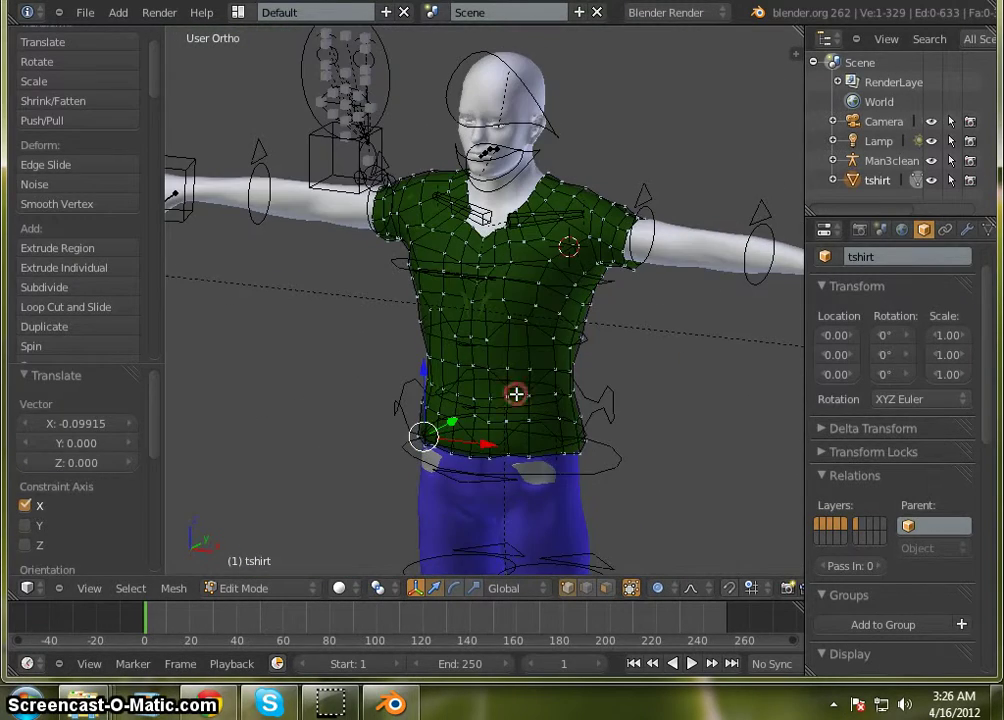
key("a")
key("Tab")
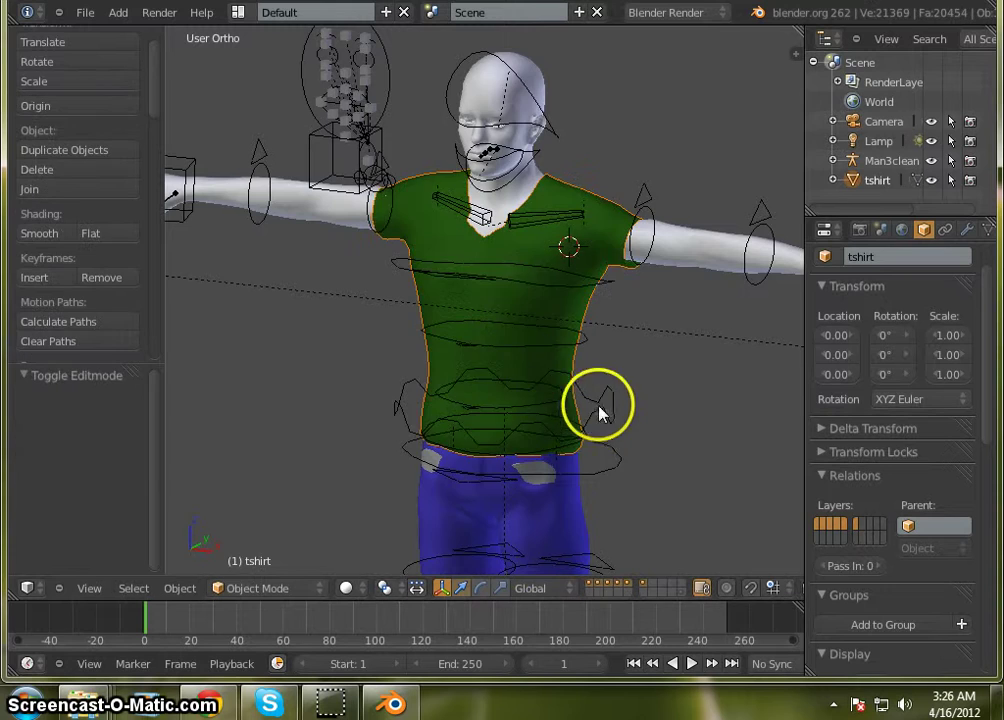
Examine the fit of the smoothed tshirt on the character from the front at several distances and angles
middle_click_drag(635, 440, 694, 413)
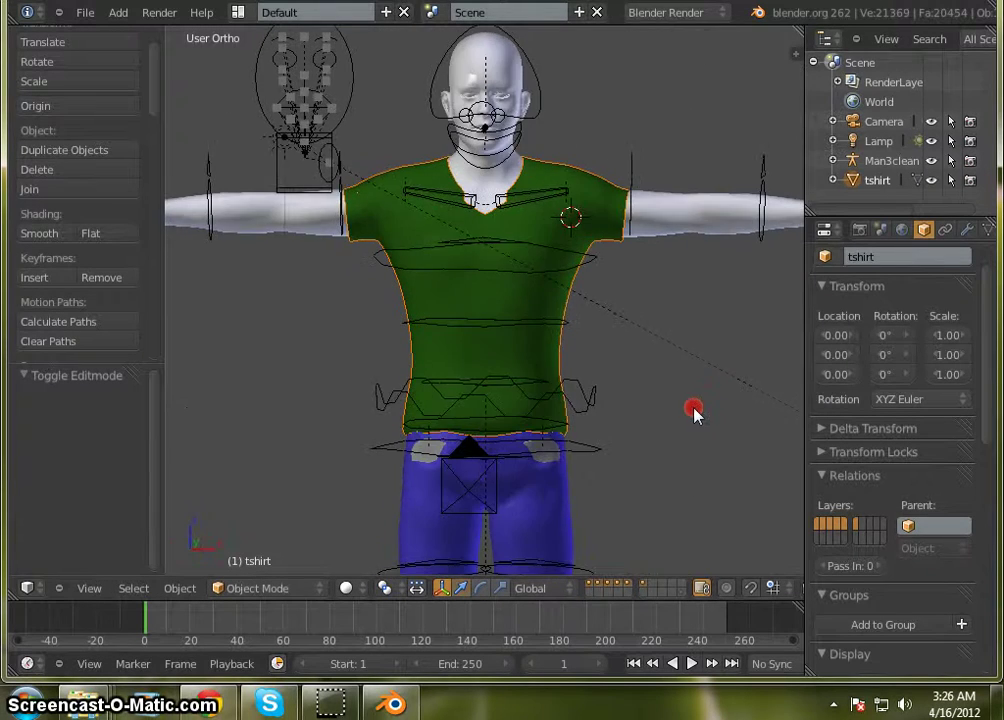
scroll(695, 414, "down", 2)
scroll(649, 465, "up", 3)
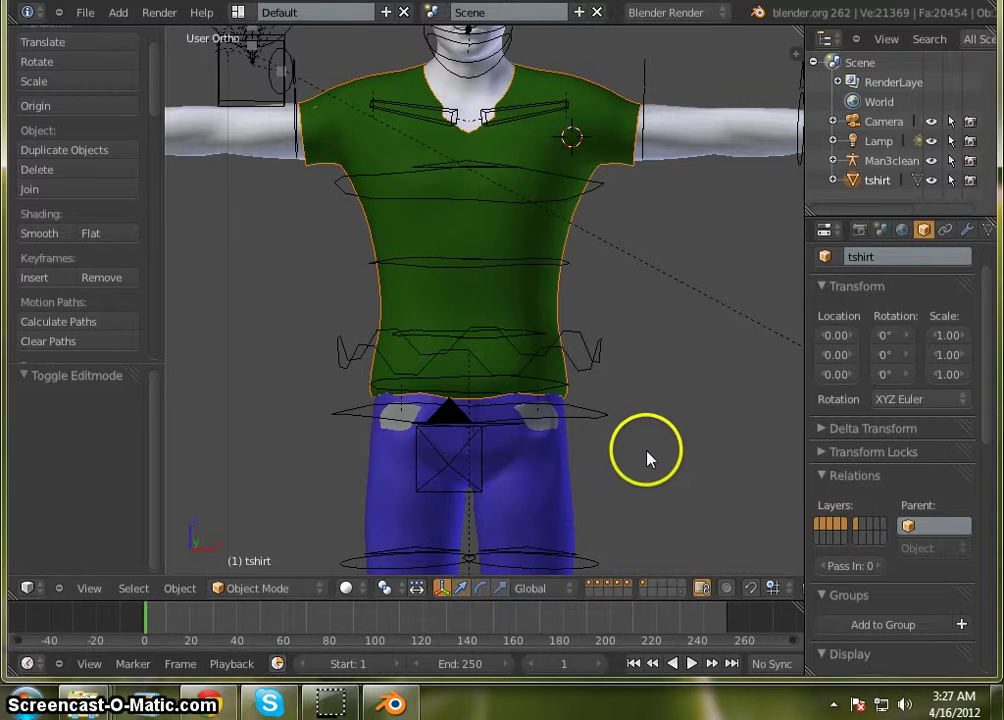
scroll(660, 440, "down", 2)
middle_click_drag(670, 420, 695, 405)
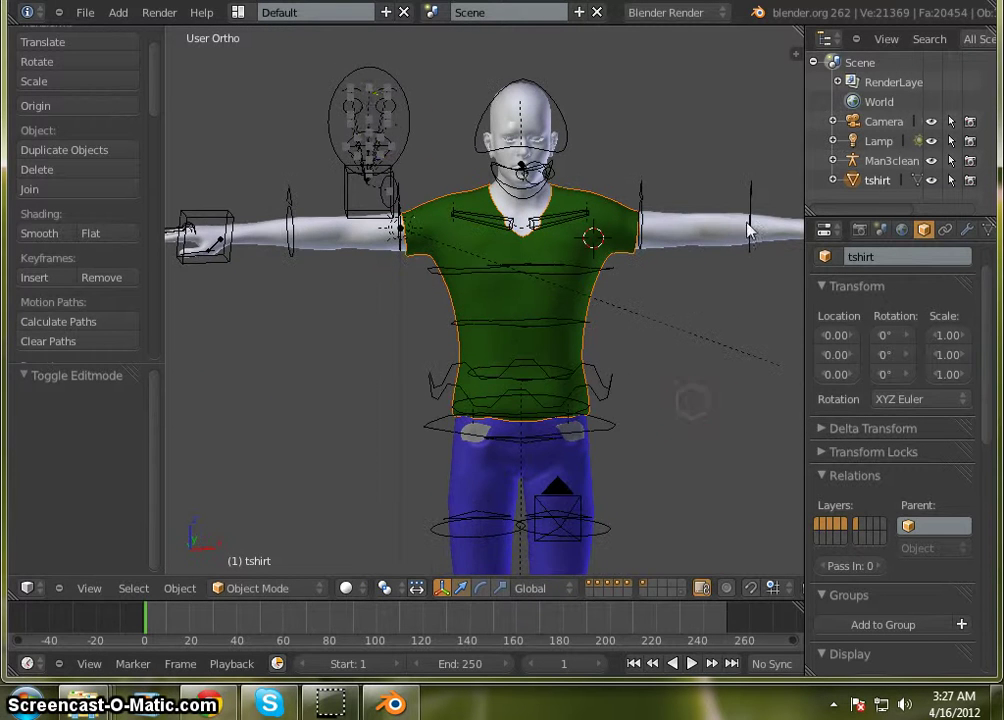
scroll(500, 410, "down", 3)
scroll(518, 403, "up", 4)
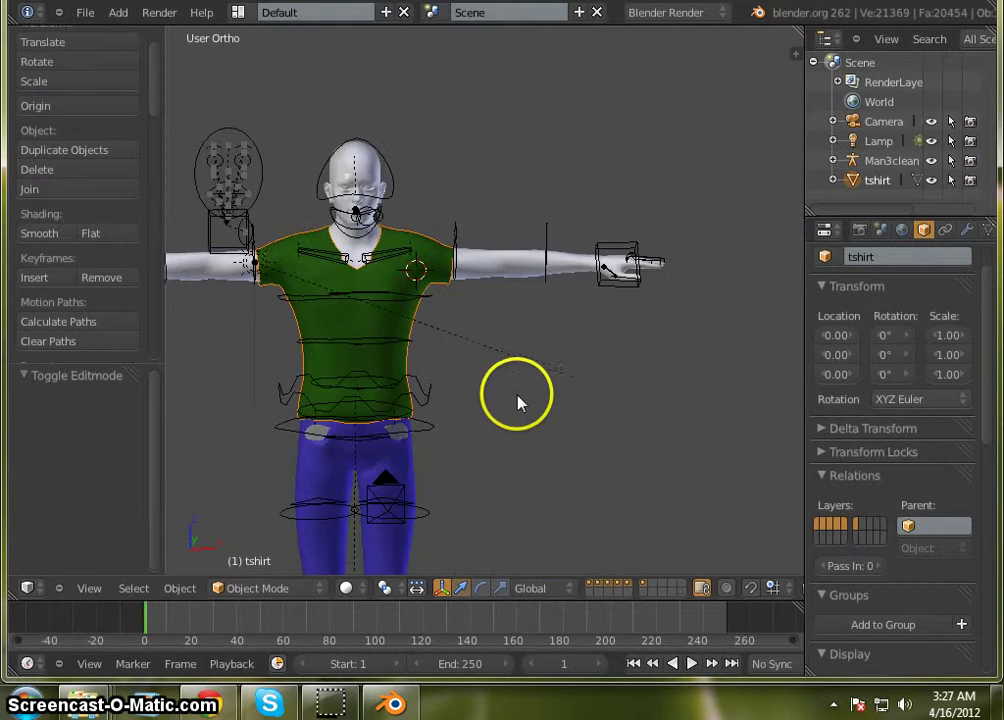
mouse_move(518, 403)
middle_mouse_down()
mouse_move(618, 397)
mouse_move(352, 399)
mouse_move(273, 381)
mouse_move(560, 385)
mouse_move(500, 405)
middle_mouse_up()
scroll(578, 385, "down", 4)
scroll(410, 205, "up", 3)
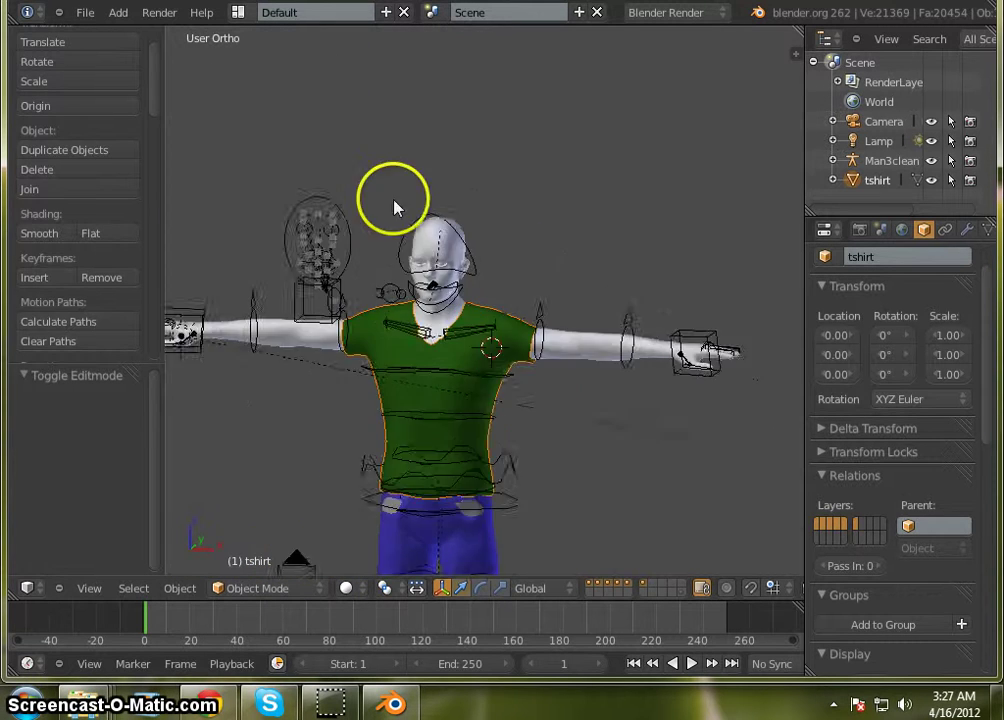
scroll(468, 205, "down", 3)
scroll(462, 231, "up", 2)
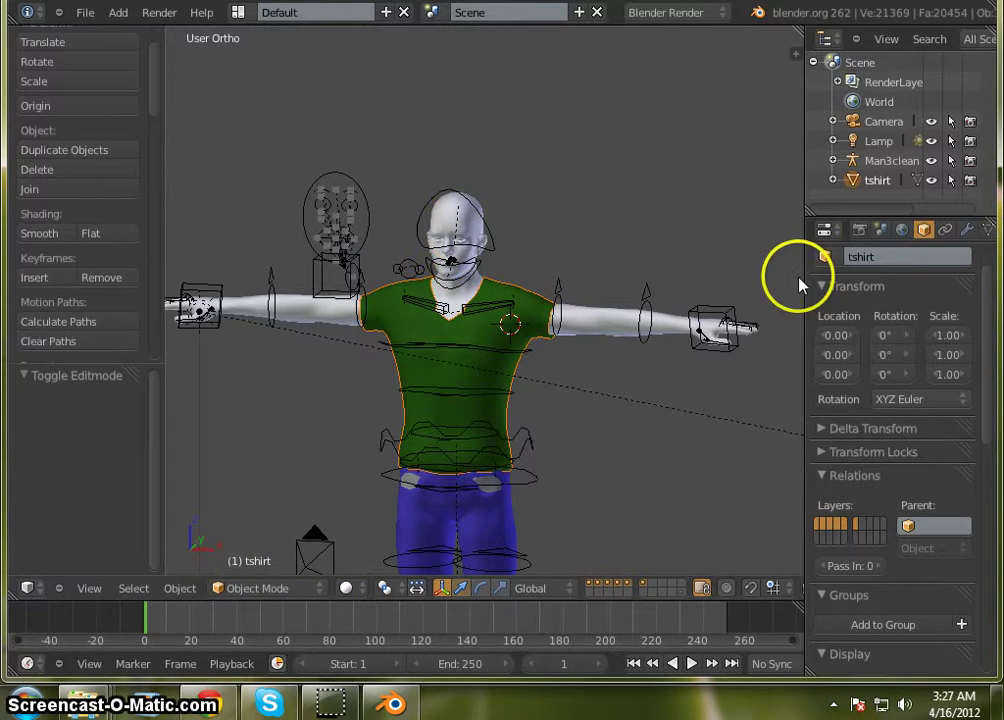
Widen the properties area and display the tshirt's modifier settings
left_click(862, 285)
left_click_drag(806, 281, 617, 281)
left_click(757, 287)
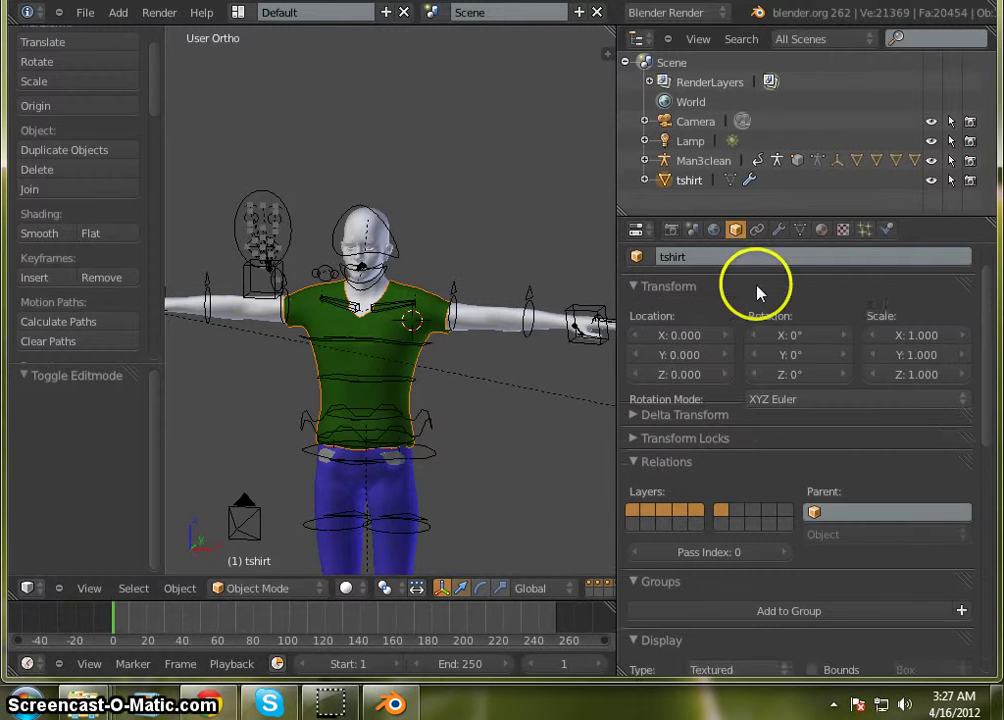
left_click(779, 229)
left_click(838, 322)
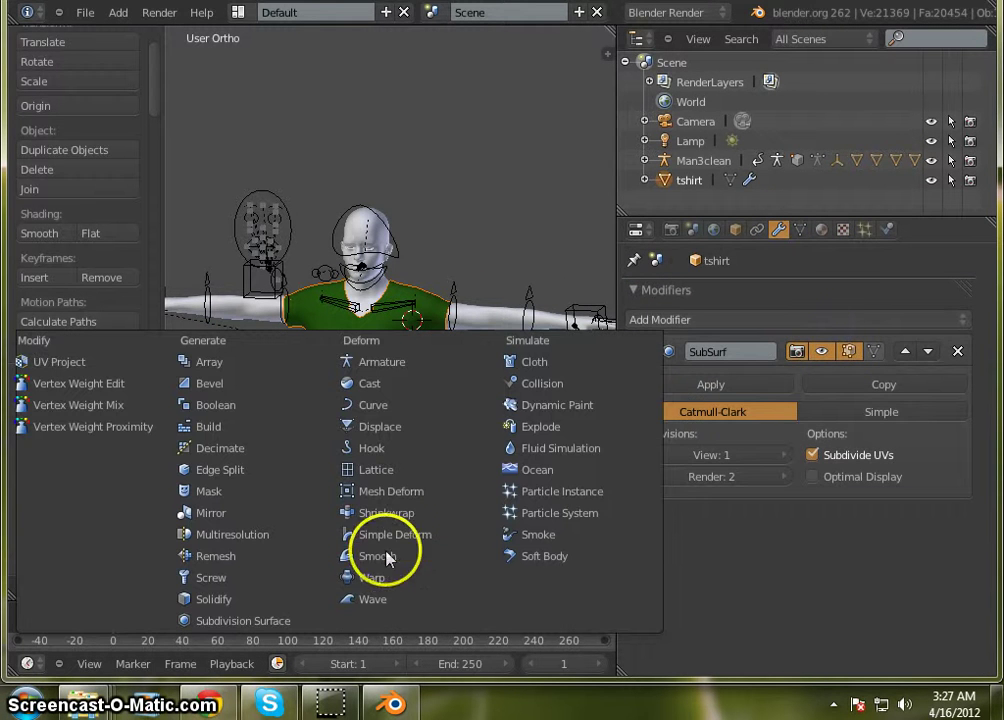
left_click(388, 490)
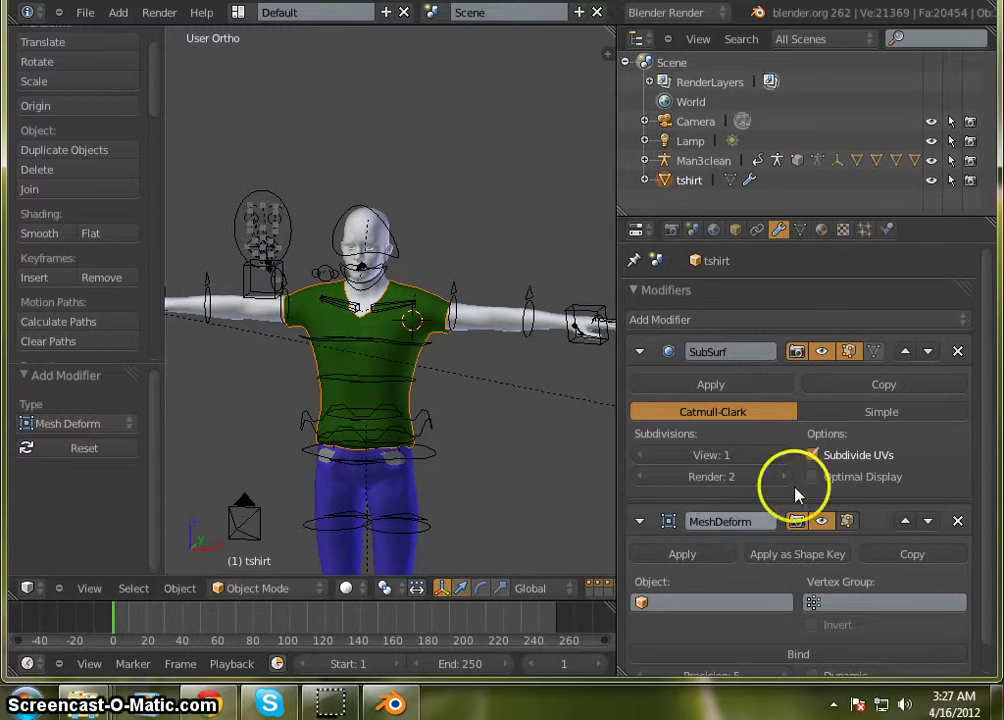
left_click(957, 522)
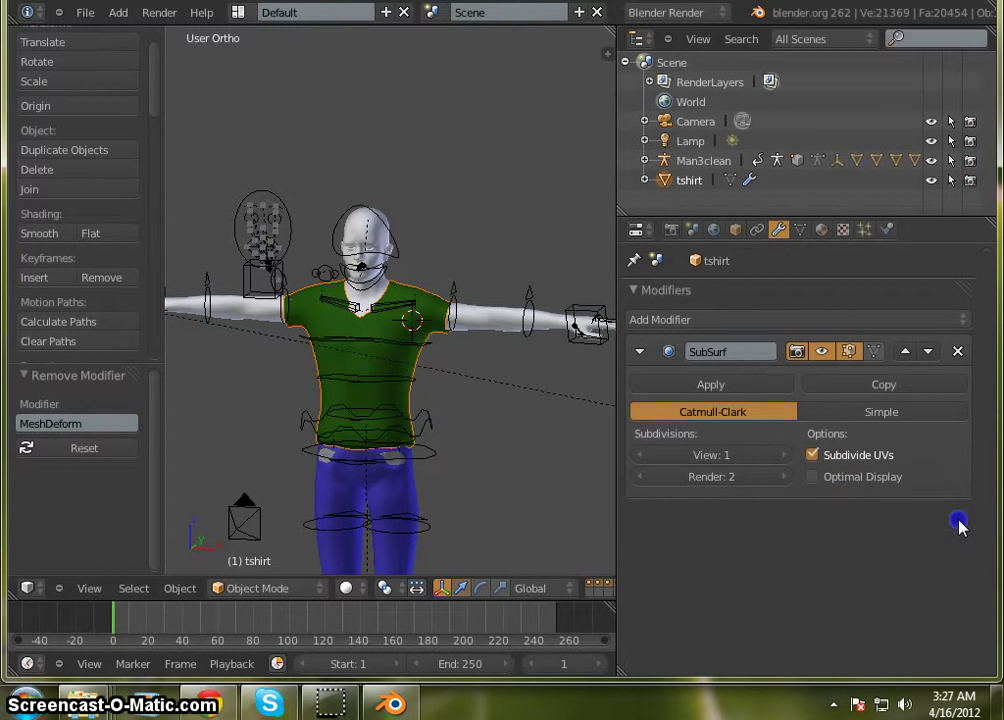
Add a Shrinkwrap modifier to the tshirt with Man3cleanMesh as its target
left_click(810, 321)
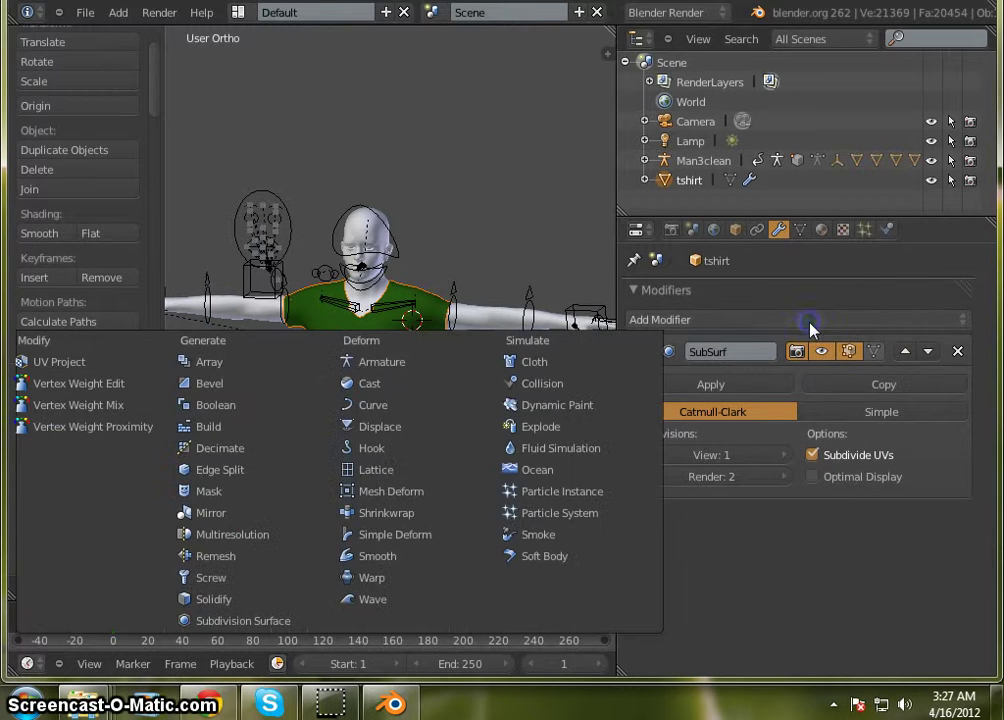
left_click(435, 512)
scroll(747, 533, "down", 1)
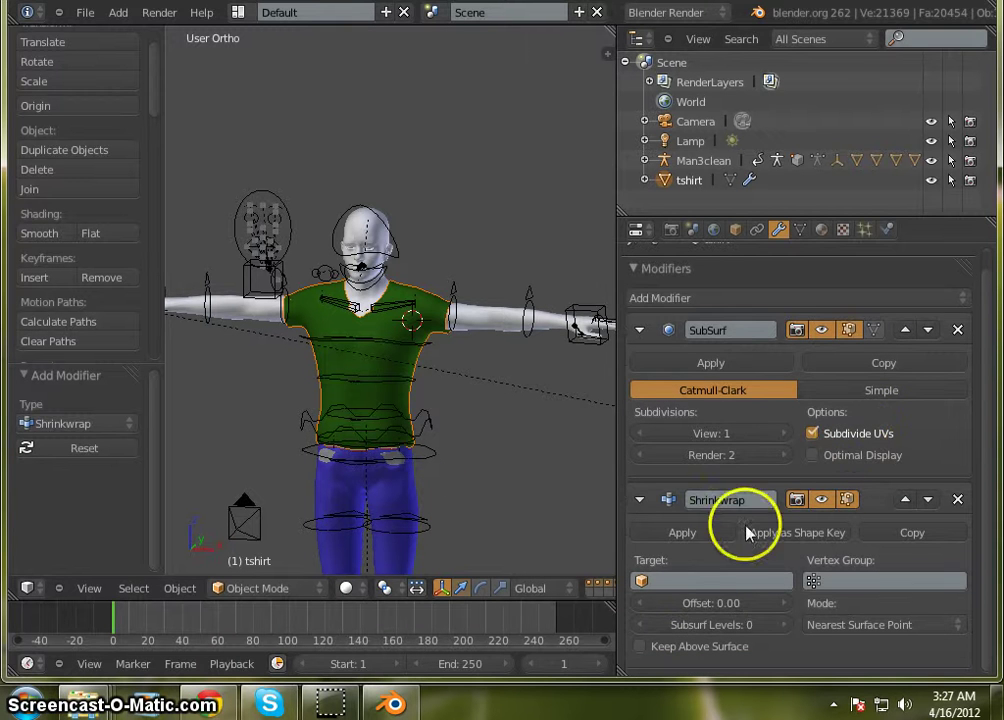
left_click(709, 582)
type("m")
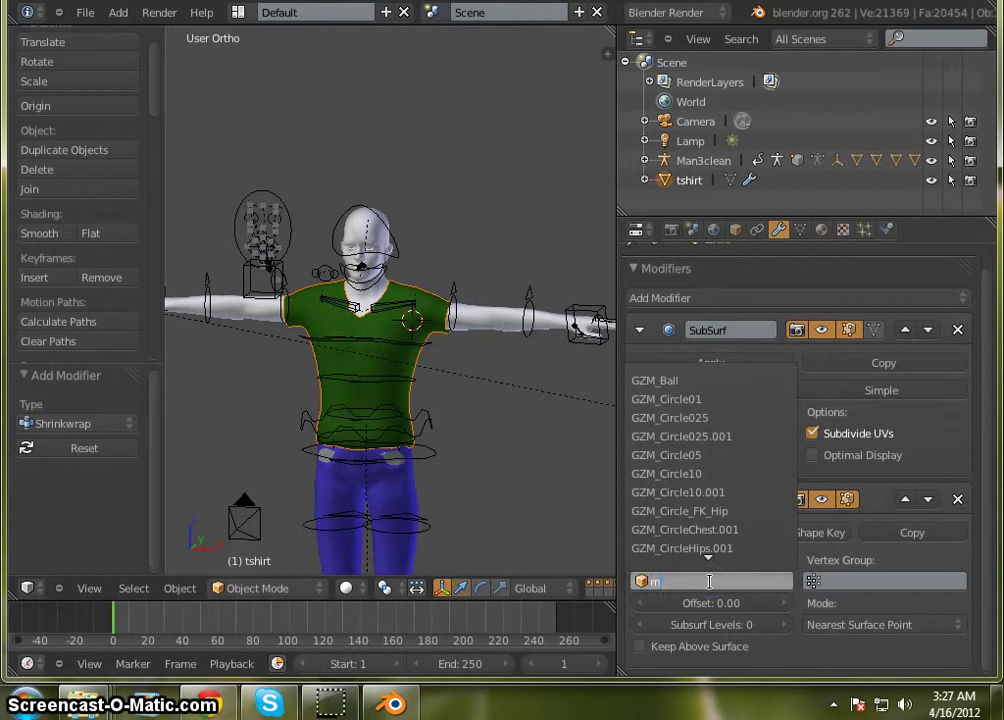
type("a")
left_click(702, 381)
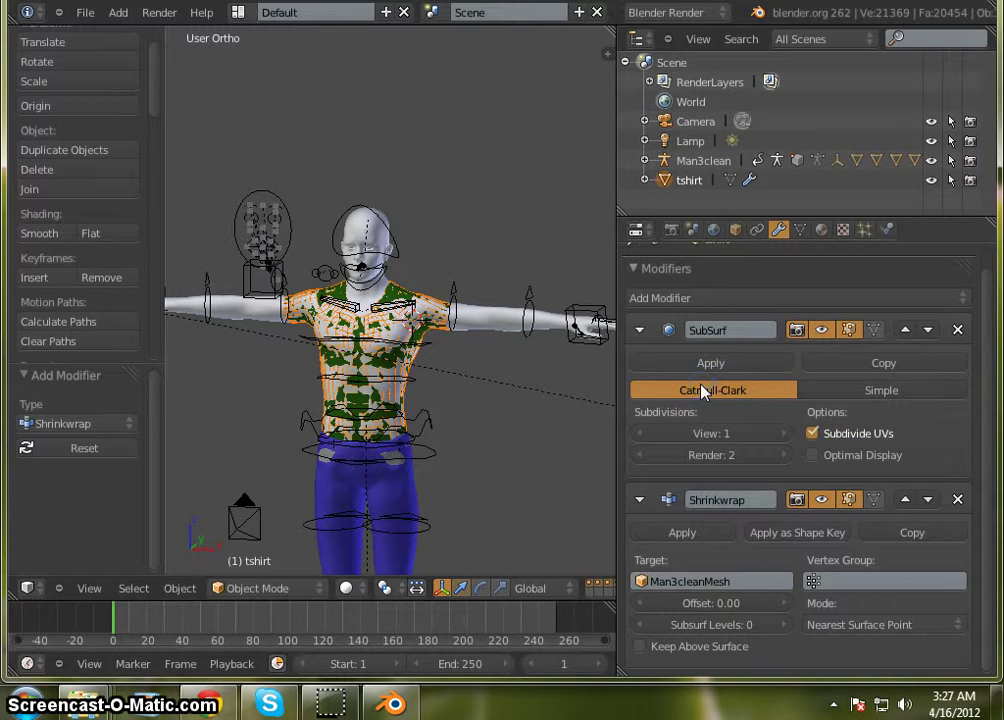
scroll(466, 359, "up", 2)
middle_click_drag(490, 392, 425, 405)
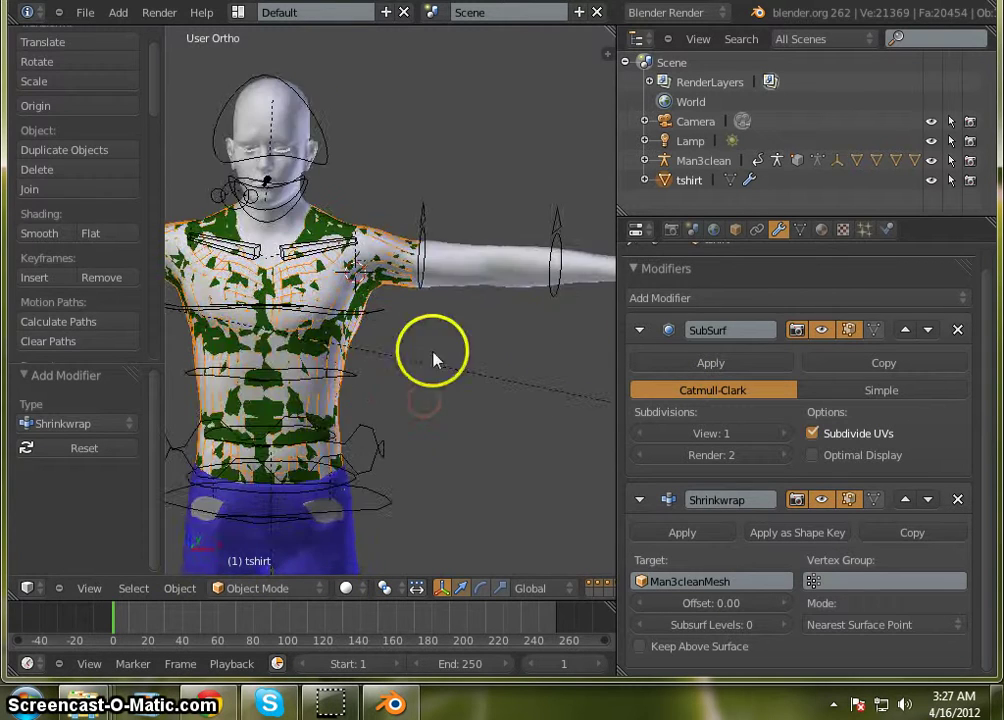
Set the Shrinkwrap modifier's offset on the tshirt to 0.05
middle_click_drag(433, 353, 354, 345)
middle_click_drag(533, 403, 459, 385)
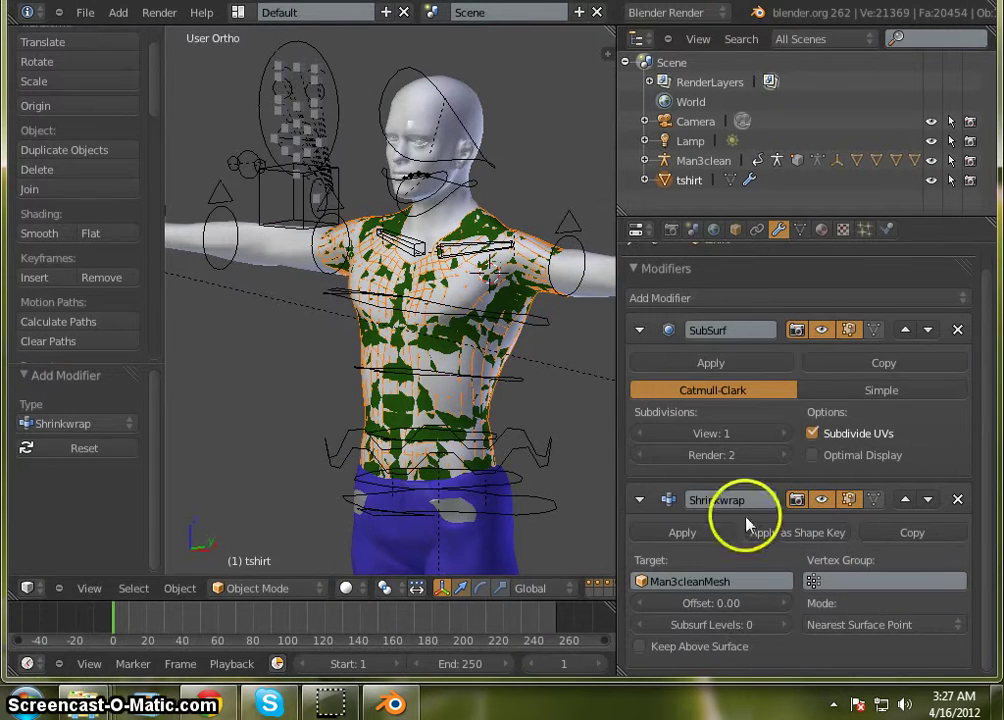
left_click(765, 601)
left_click(765, 601)
left_click(766, 601)
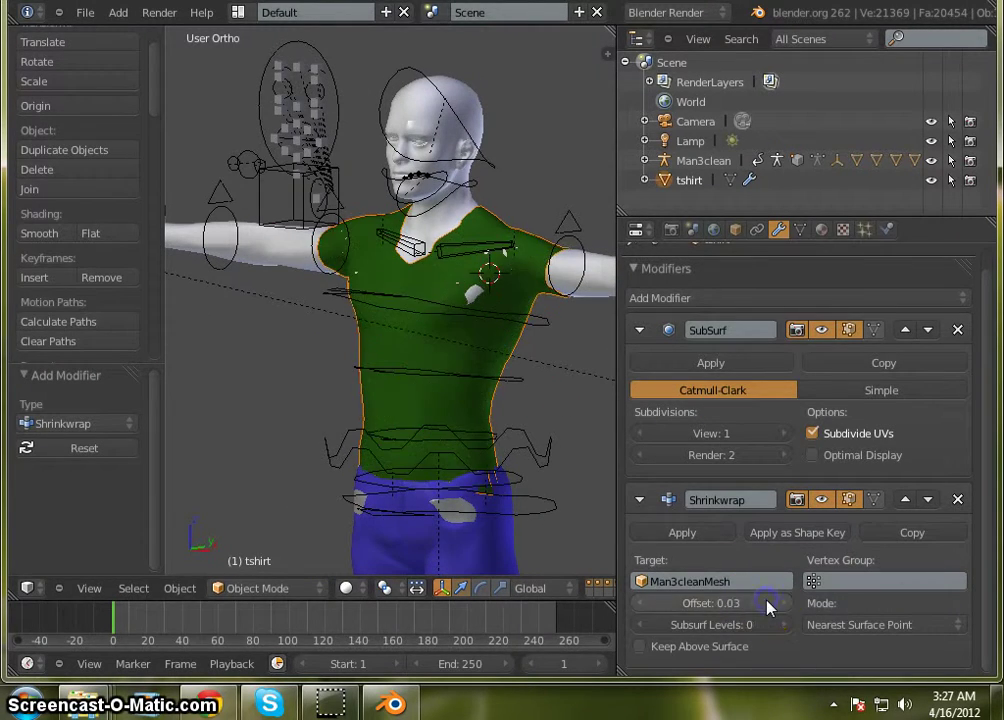
left_click(767, 601)
left_click(767, 601)
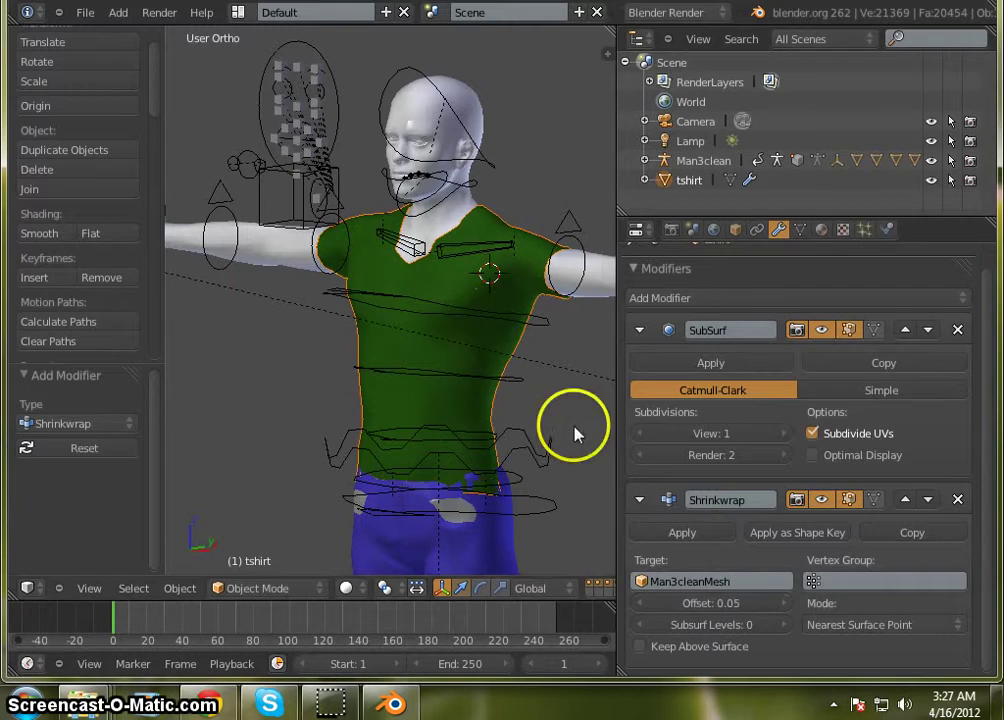
Examine how the offset tshirt fits the character's chest, sleeves and waist from several angles and distances
middle_click_drag(574, 433, 509, 433)
scroll(509, 433, "down", 5)
scroll(514, 440, "up", 4)
scroll(510, 445, "up", 2)
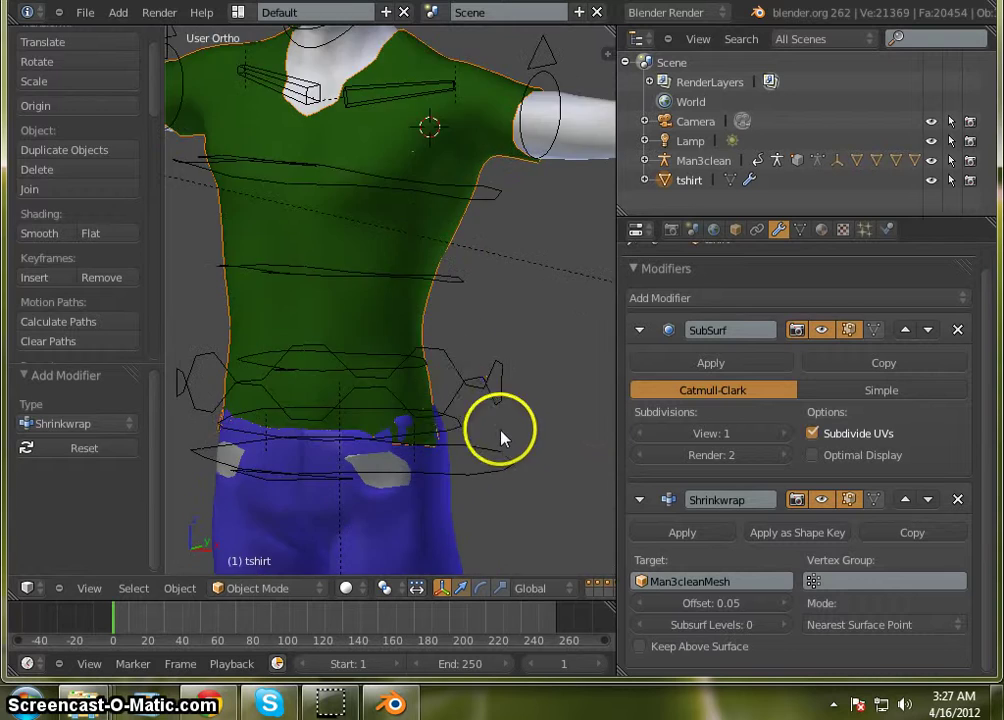
scroll(502, 432, "down", 3)
middle_click_drag(475, 394, 514, 387)
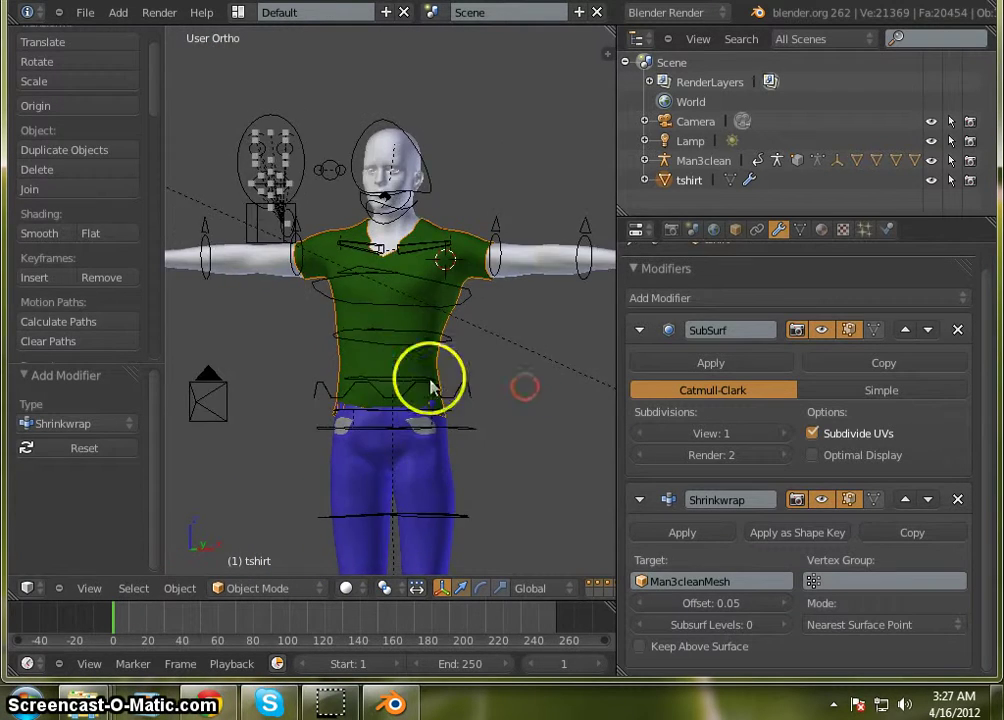
scroll(432, 383, "down", 2)
scroll(414, 400, "up", 8)
scroll(428, 398, "down", 5)
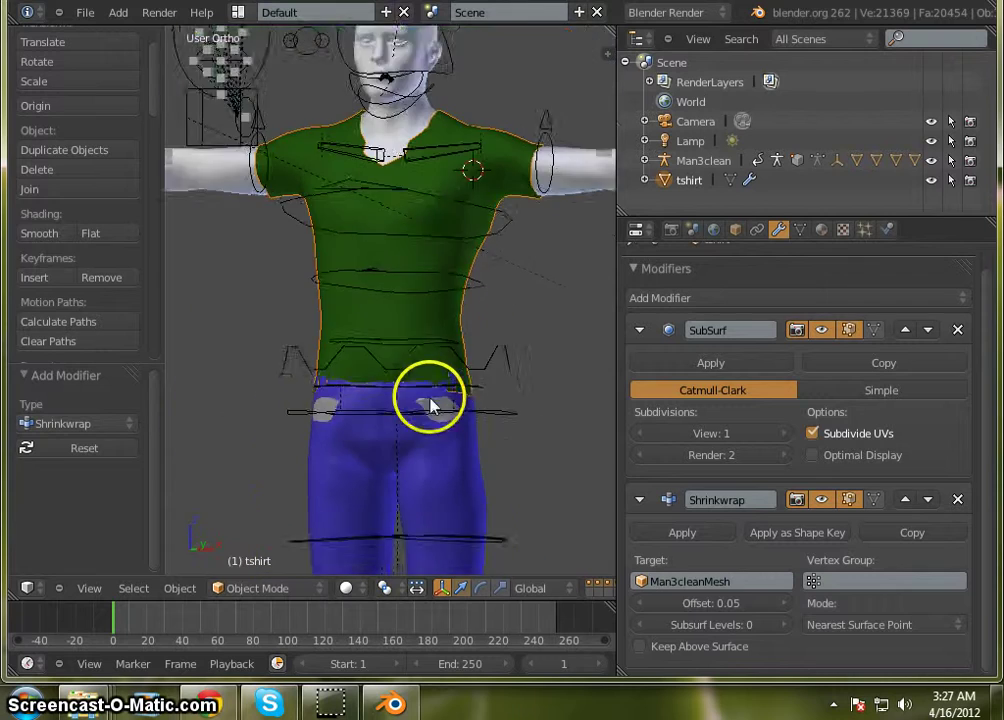
scroll(410, 208, "up", 1)
middle_click_drag(493, 303, 522, 320)
scroll(511, 332, "down", 2)
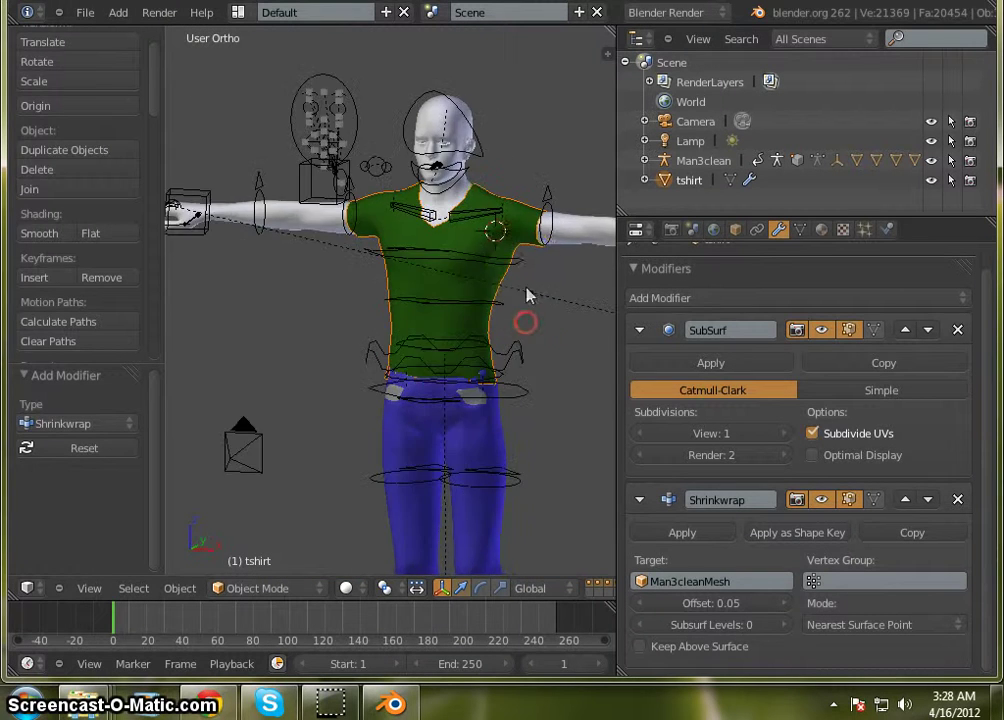
scroll(527, 288, "down", 2)
scroll(533, 275, "up", 3)
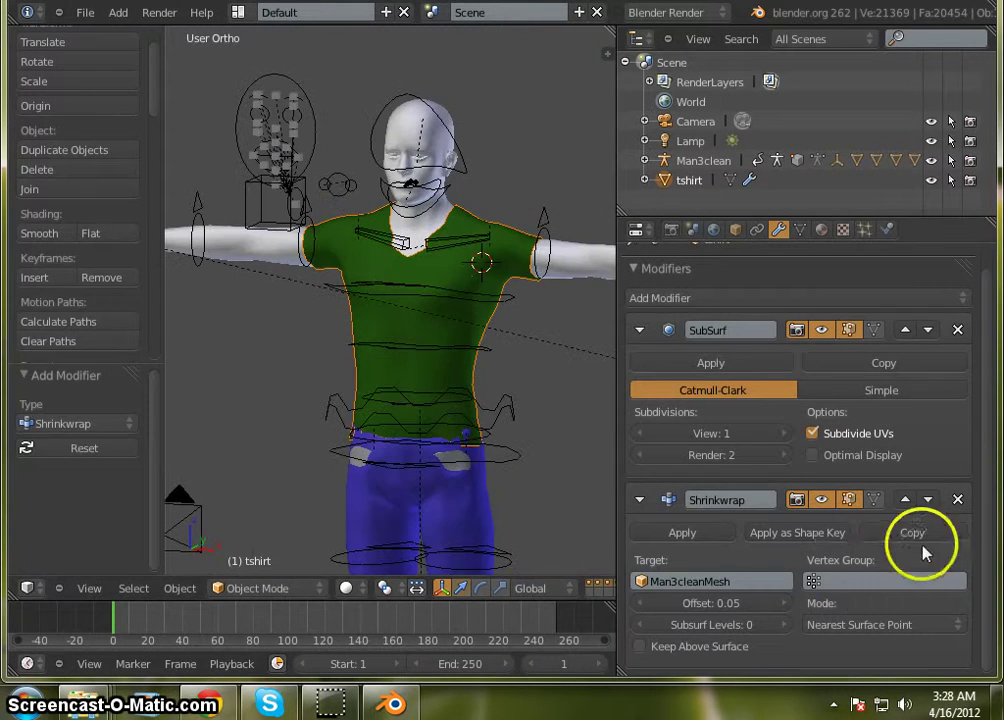
Try to apply the Shrinkwrap modifier ahead of SubSurf and remove the SubSurf modifier from the tshirt
left_click(687, 533)
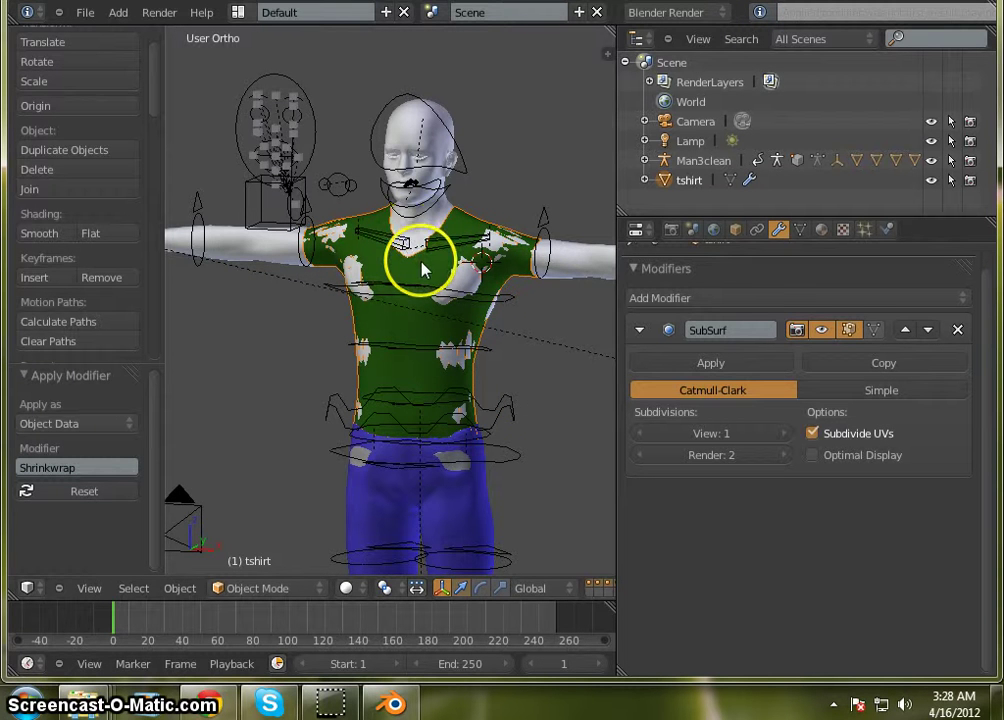
scroll(418, 262, "up", 2)
scroll(439, 274, "up", 2)
scroll(439, 274, "down", 2)
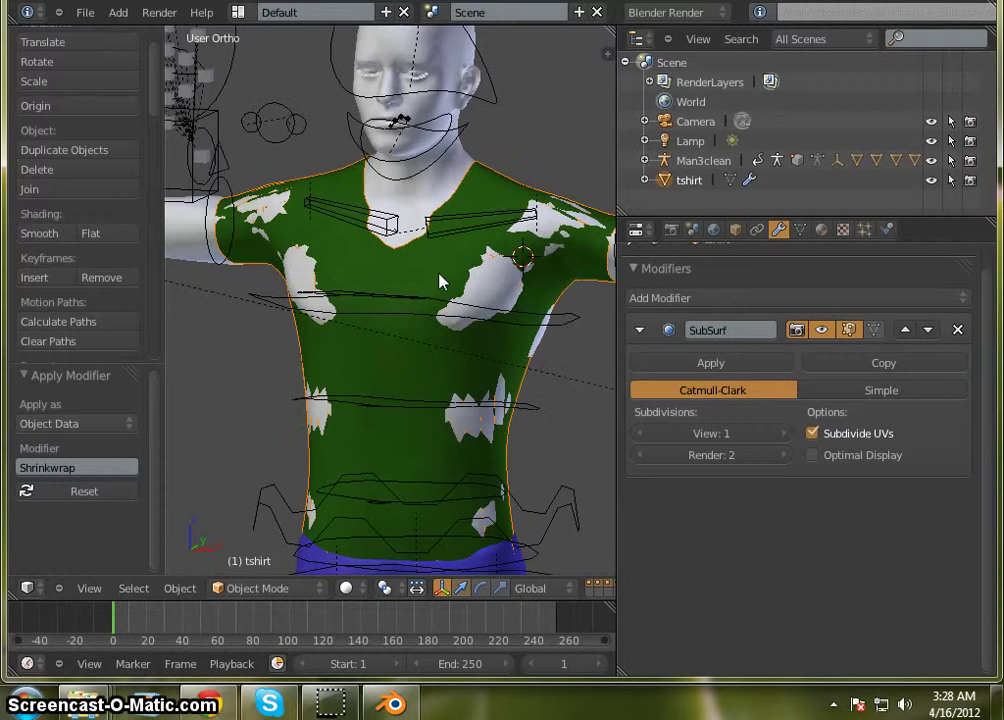
mouse_move(565, 353)
middle_mouse_down()
mouse_move(196, 328)
mouse_move(204, 341)
mouse_move(502, 341)
mouse_move(604, 357)
mouse_move(527, 336)
mouse_move(538, 336)
middle_mouse_up()
left_click(981, 331)
left_click(958, 329)
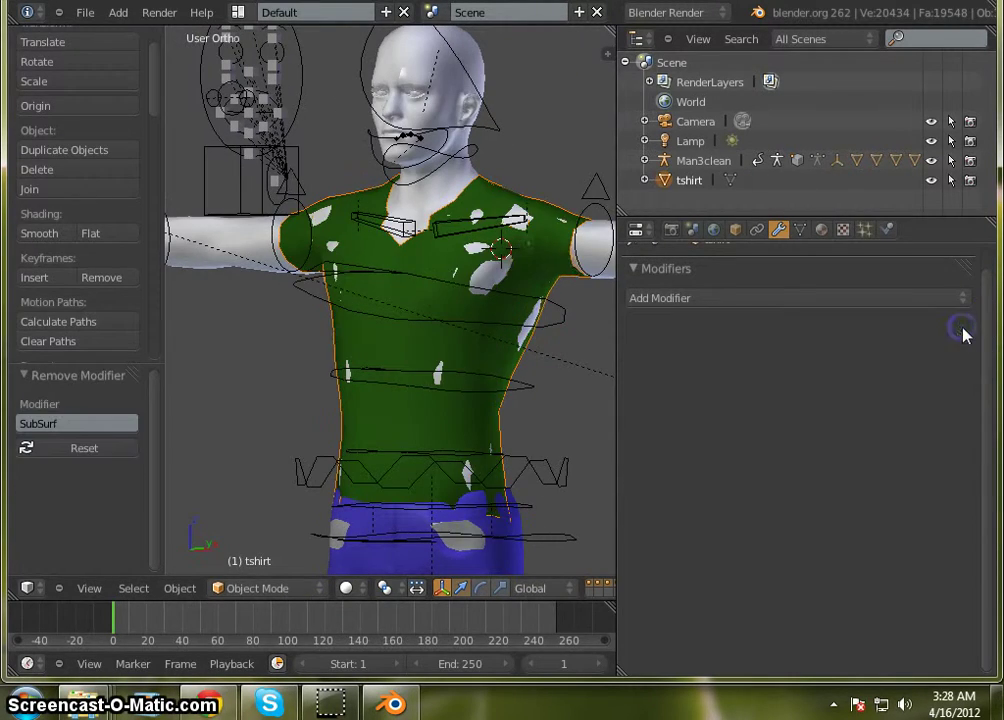
Check the tshirt for poke-through areas, and undo the SubSurf removal and the Shrinkwrap application
scroll(432, 282, "up", 3)
scroll(426, 265, "down", 4)
scroll(426, 267, "up", 3)
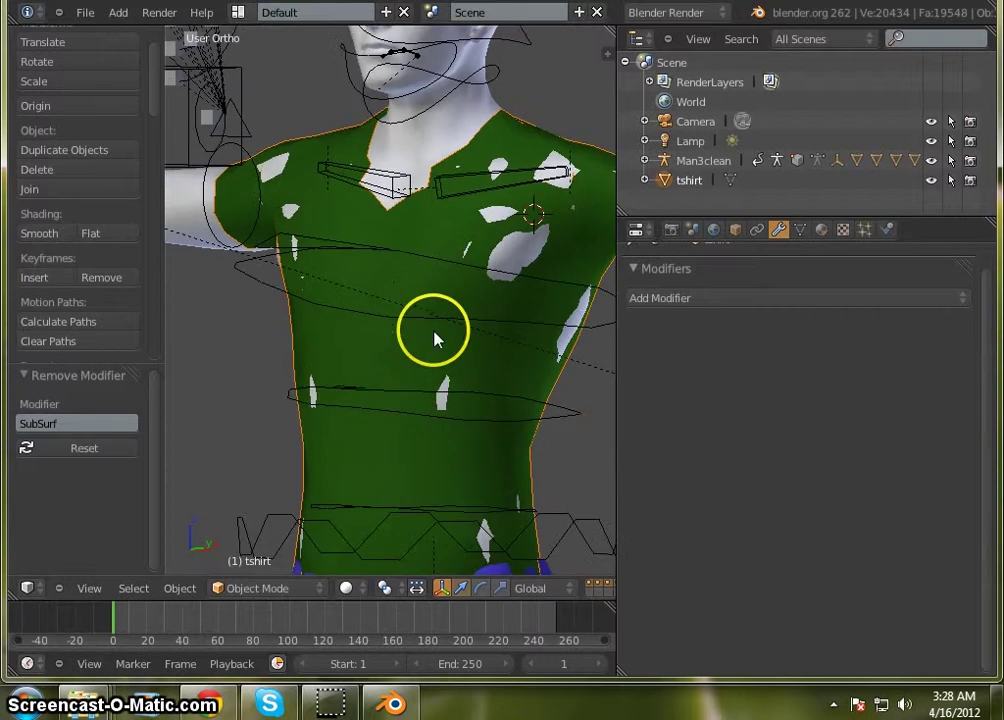
scroll(432, 336, "down", 3)
mouse_move(432, 341)
middle_mouse_down()
mouse_move(441, 370)
mouse_move(595, 381)
mouse_move(309, 352)
mouse_move(300, 412)
mouse_move(509, 369)
middle_mouse_up()
scroll(464, 240, "up", 3)
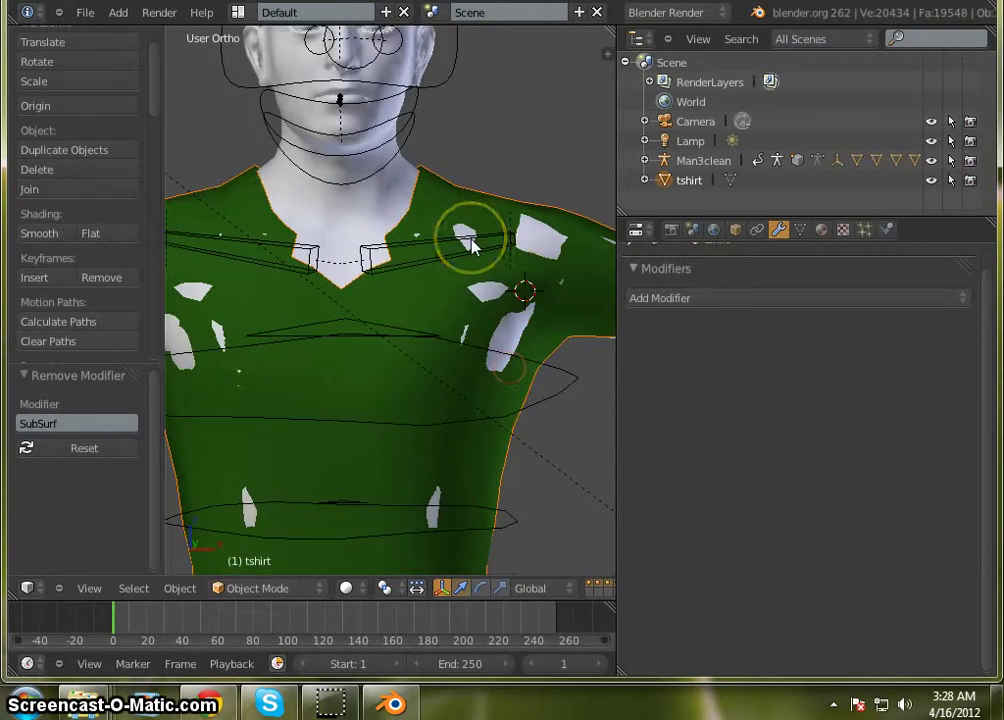
scroll(462, 240, "down", 3)
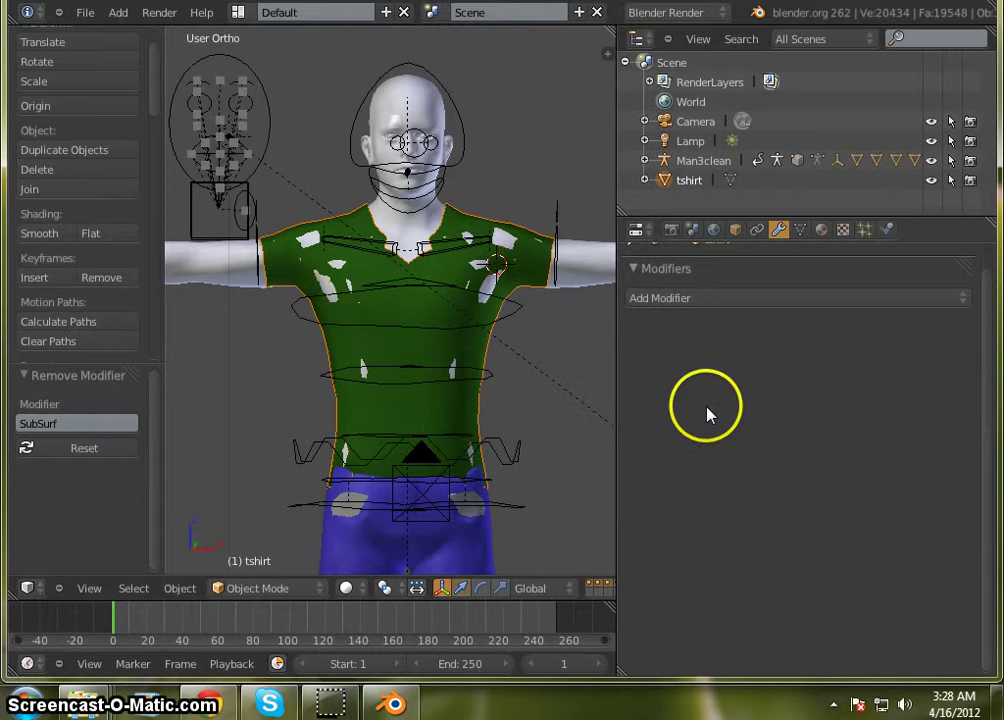
key("ctrl+z")
key("ctrl+z")
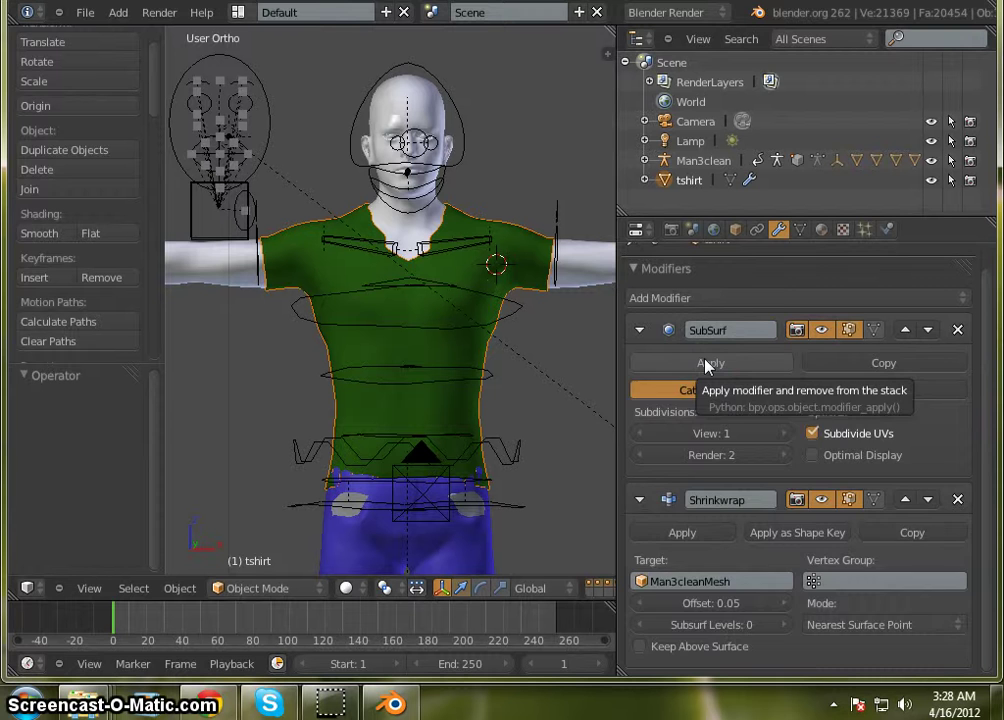
Apply the tshirt's SubSurf modifier first and its Shrinkwrap modifier second, and check the resulting fit
left_click(705, 364)
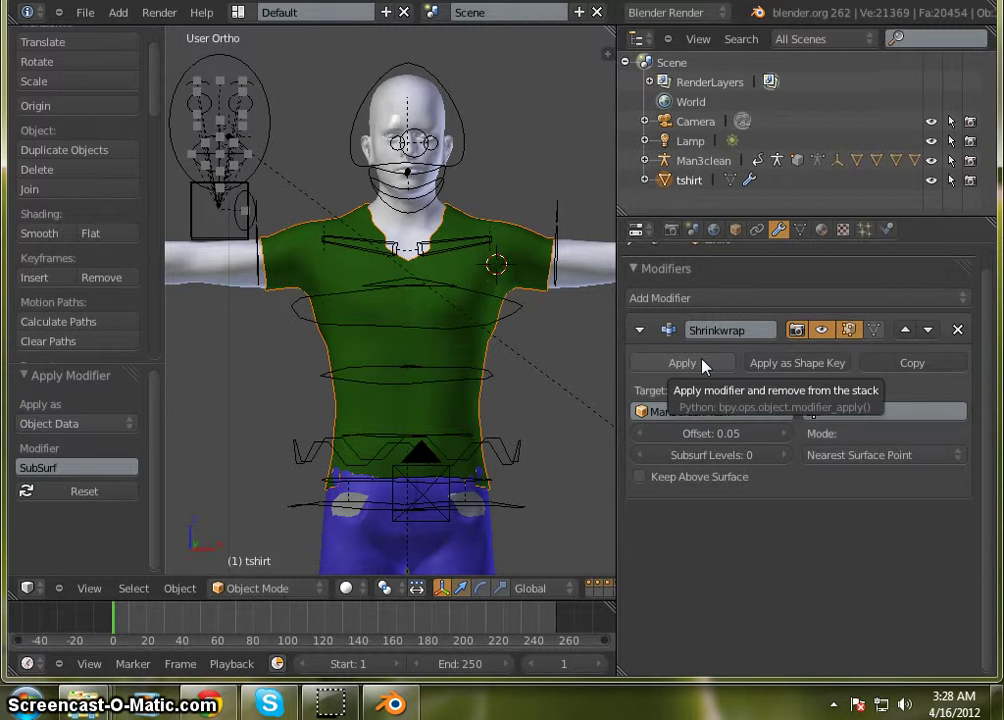
left_click(705, 364)
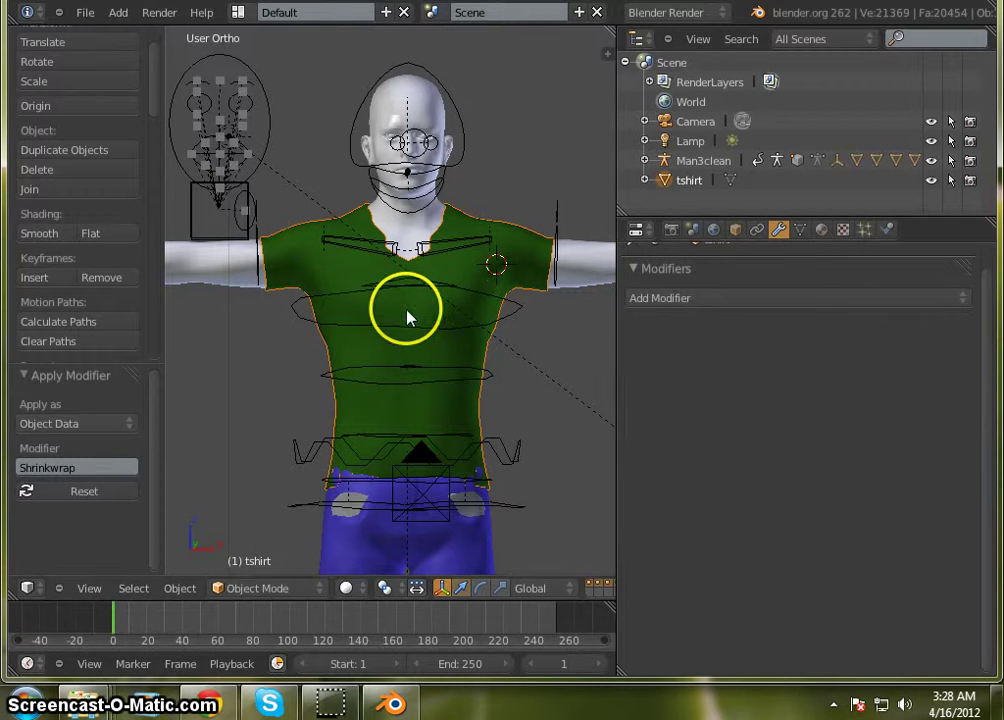
scroll(410, 315, "up", 4)
scroll(416, 319, "down", 4)
middle_click_drag(511, 370, 418, 380)
scroll(421, 316, "down", 4)
scroll(439, 352, "up", 3)
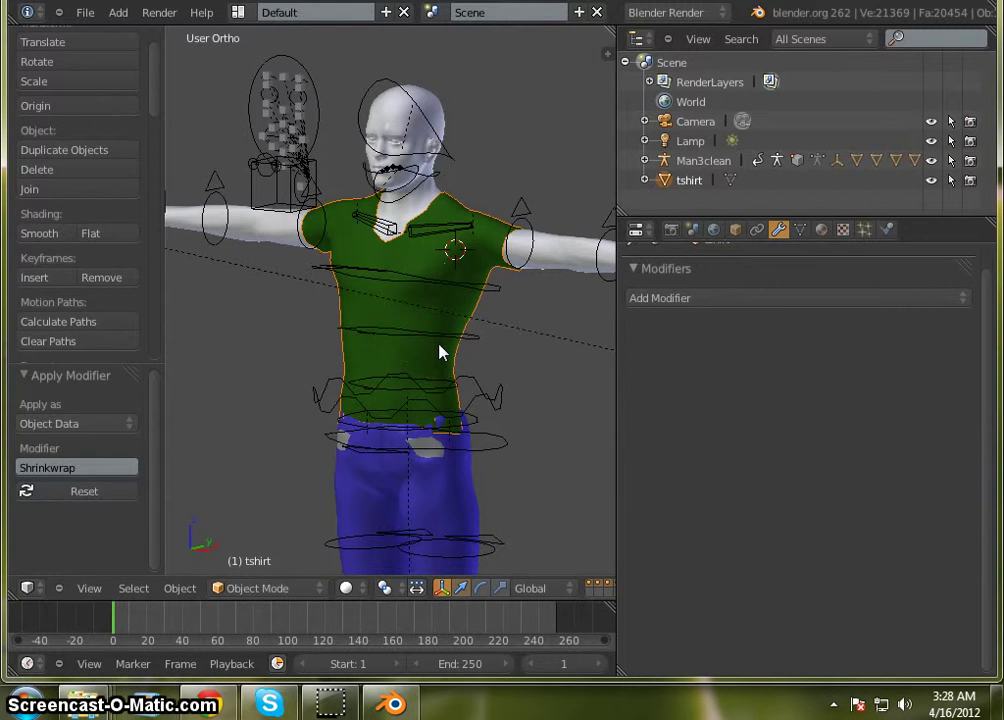
Show the tshirt in wireframe in Edit Mode around the waist and widen the 3D view
key("Tab")
scroll(444, 355, "down", 4)
scroll(437, 417, "up", 8)
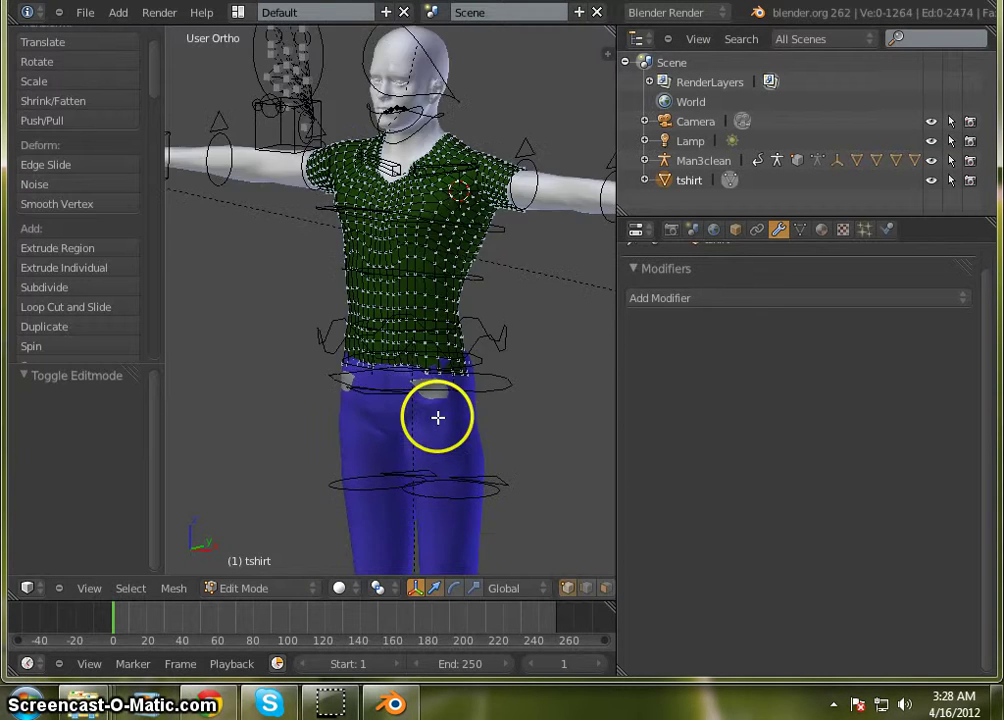
middle_click_drag(480, 355, 333, 341)
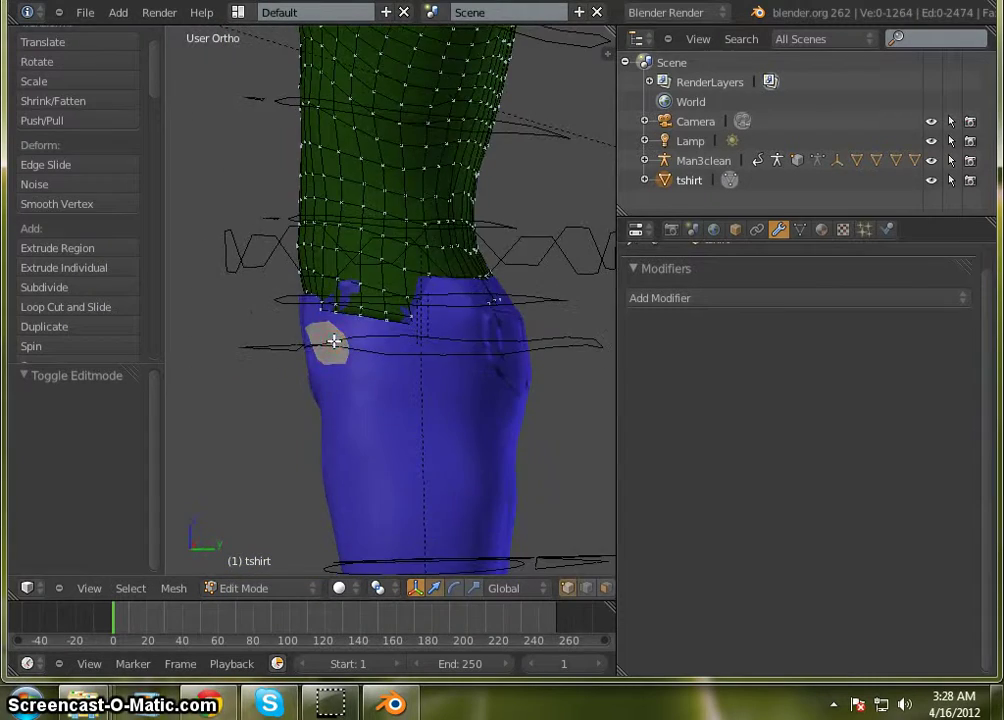
key("z")
mouse_move(572, 381)
middle_mouse_down()
mouse_move(574, 356)
mouse_move(573, 378)
middle_mouse_up()
scroll(428, 319, "up", 3)
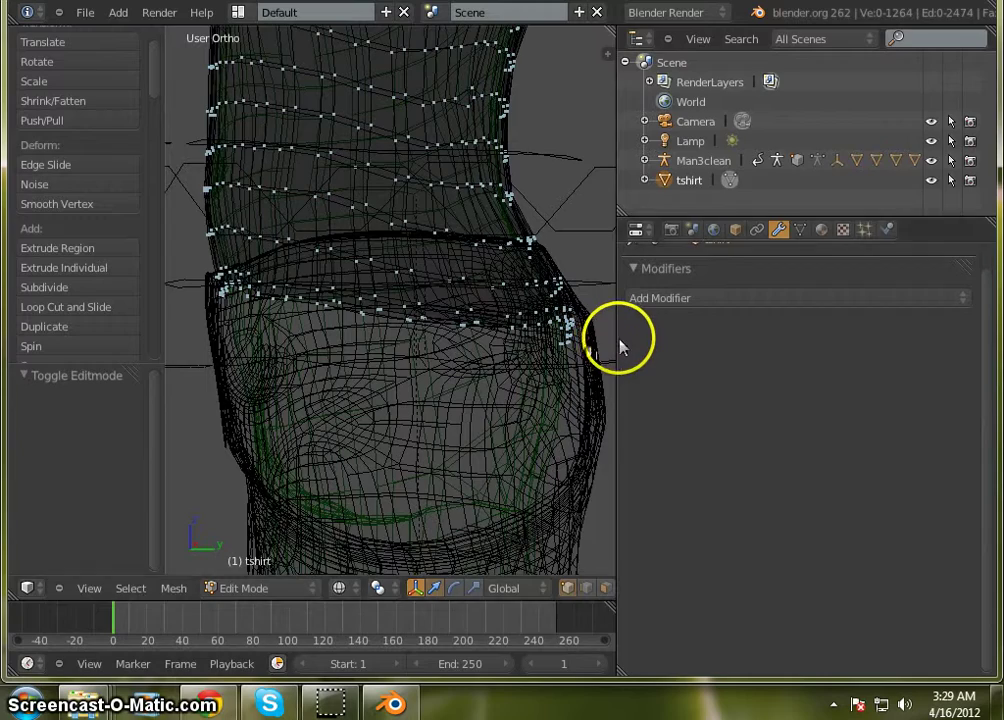
left_click_drag(616, 339, 868, 345)
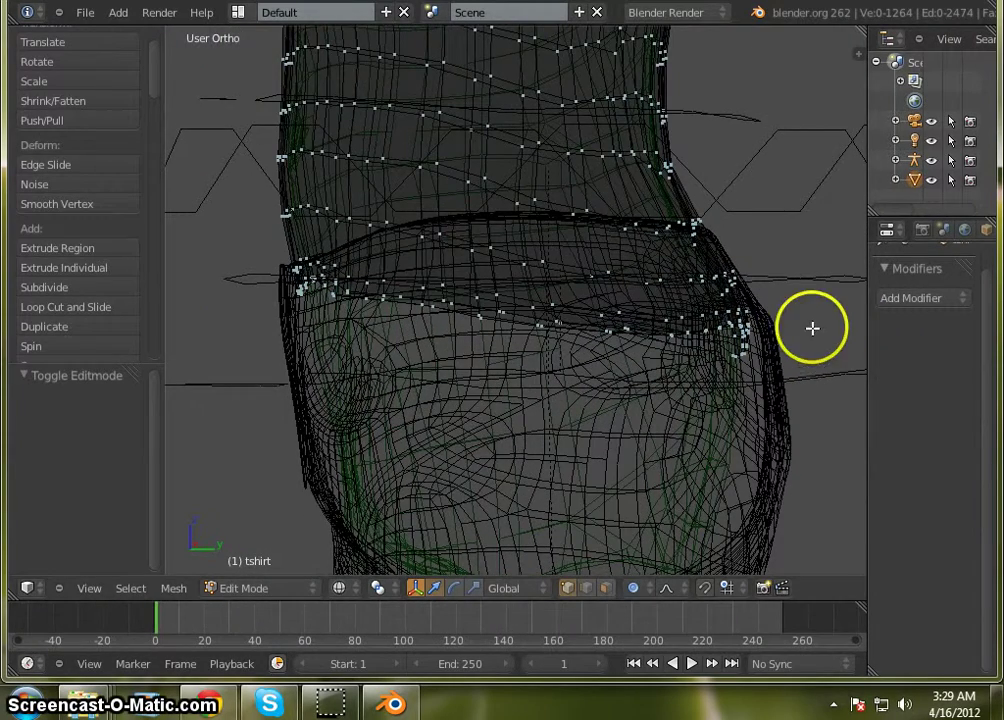
Lasso-select the lowest rows of vertices all around the tshirt's bottom hem
mouse_move(800, 307)
middle_mouse_down()
mouse_move(800, 318)
mouse_move(802, 308)
middle_mouse_up()
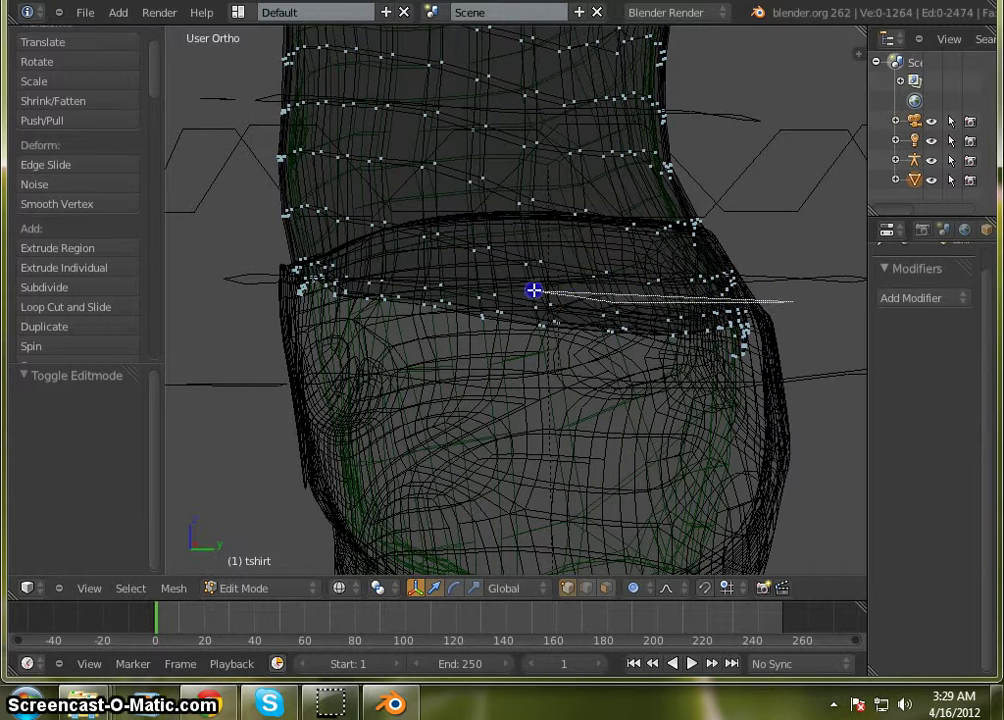
mouse_move(312, 245)
left_mouse_down("ctrl")
mouse_move(224, 258)
mouse_move(370, 351)
left_mouse_up("ctrl")
left_click_drag(721, 388, 789, 376, "ctrl")
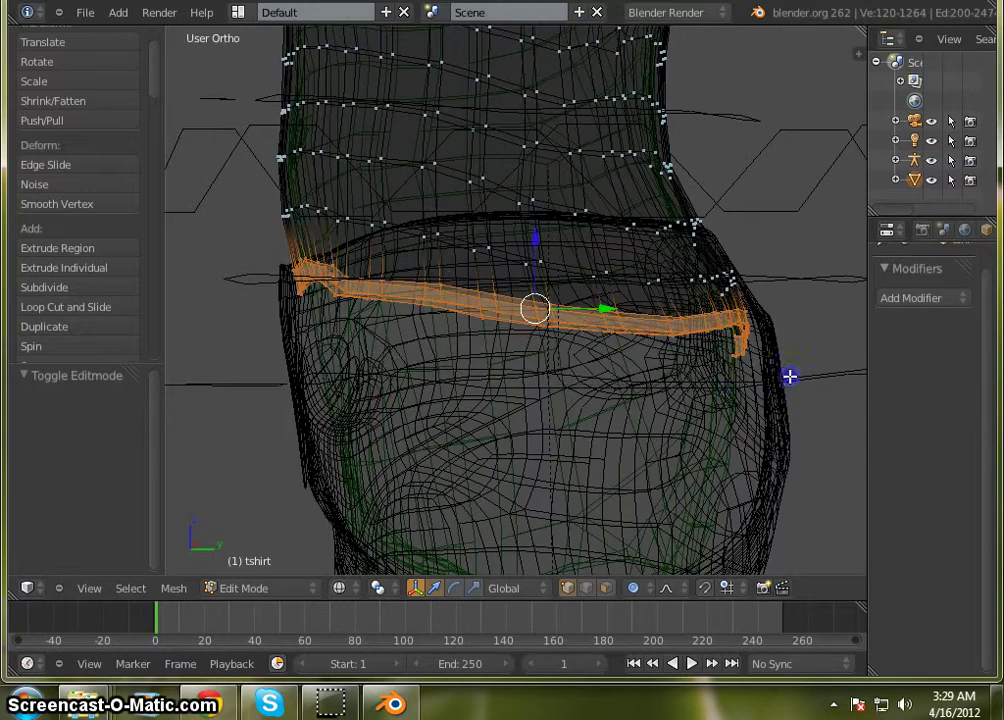
Return to solid display and scale the selected hem up by about 1.103 with smooth proportional editing
mouse_move(734, 370)
middle_mouse_down()
mouse_move(650, 388)
mouse_move(645, 422)
mouse_move(831, 415)
mouse_move(439, 410)
mouse_move(738, 409)
mouse_move(699, 417)
mouse_move(749, 430)
mouse_move(728, 444)
mouse_move(720, 437)
mouse_move(742, 441)
middle_mouse_up()
key("c")
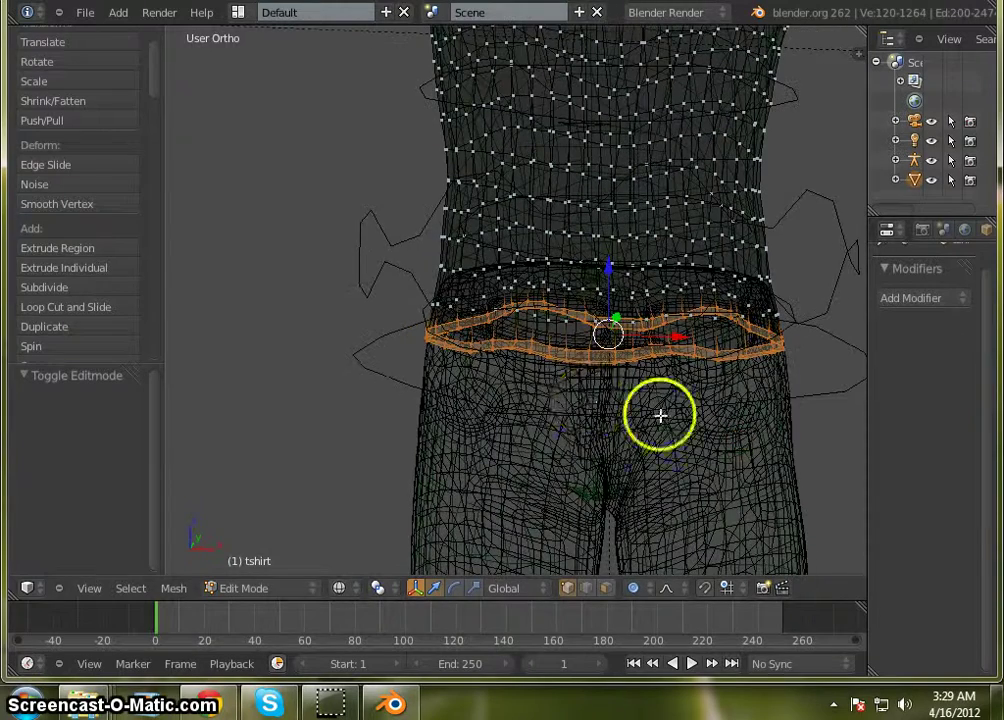
key("s")
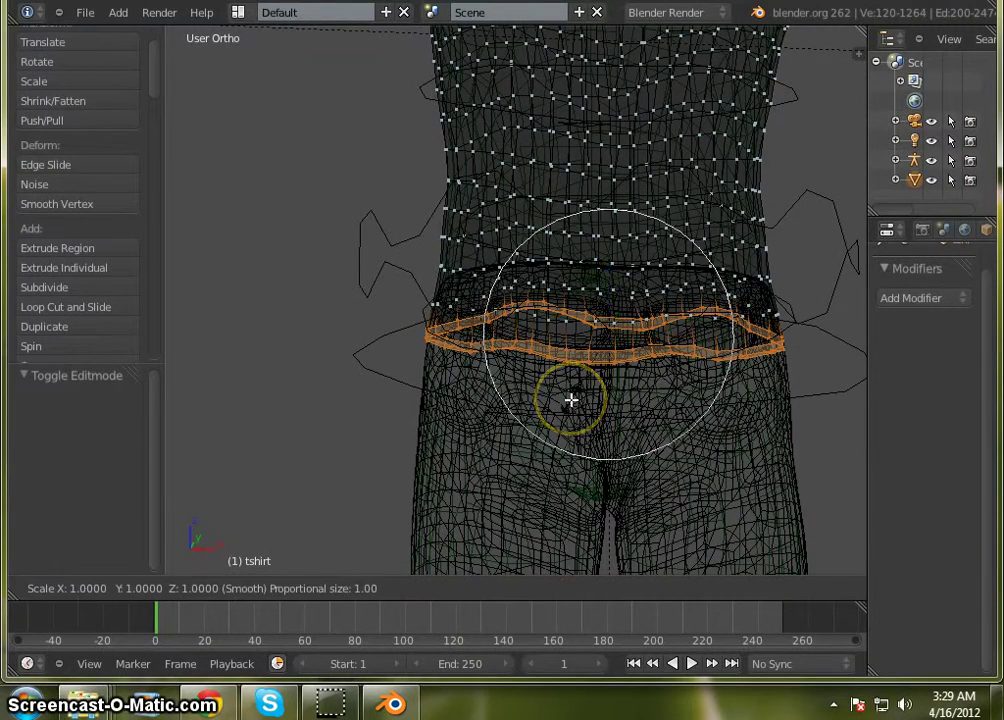
left_click(571, 400)
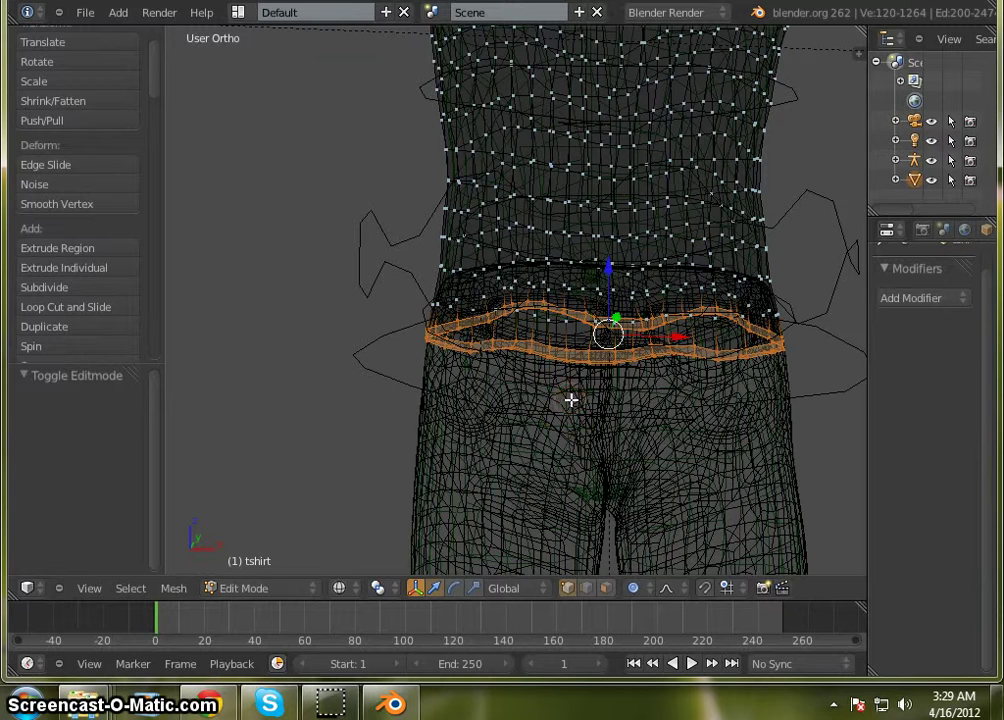
key("z")
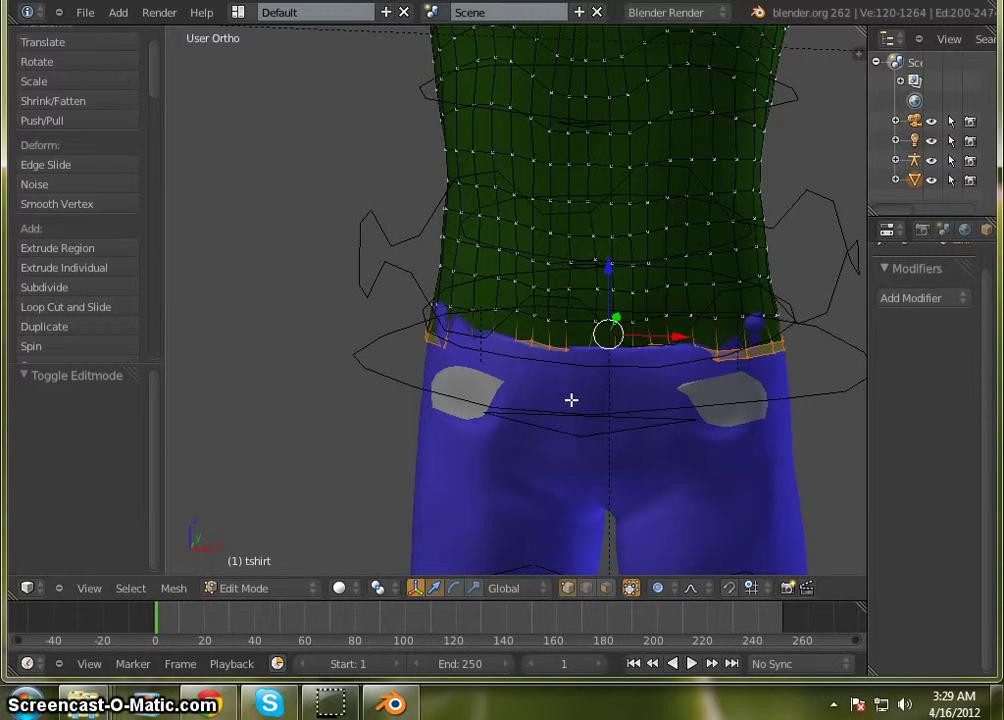
key("s")
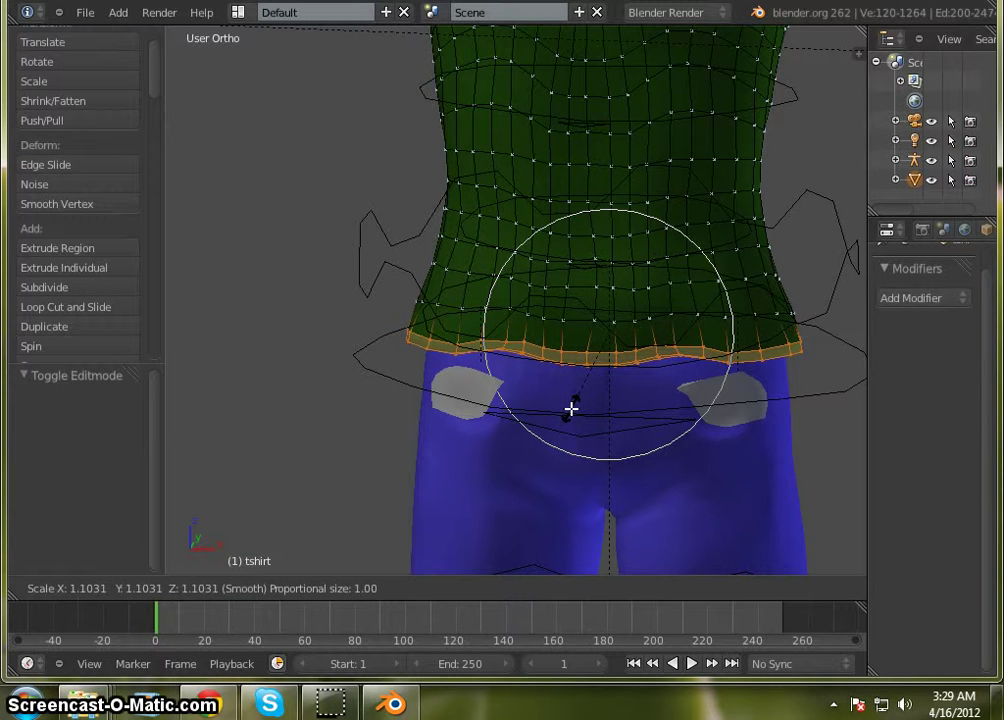
Select two vertices at the centre of the back hem and move them about 0.06 along Y with proportional editing
middle_click_drag(571, 408, 371, 387)
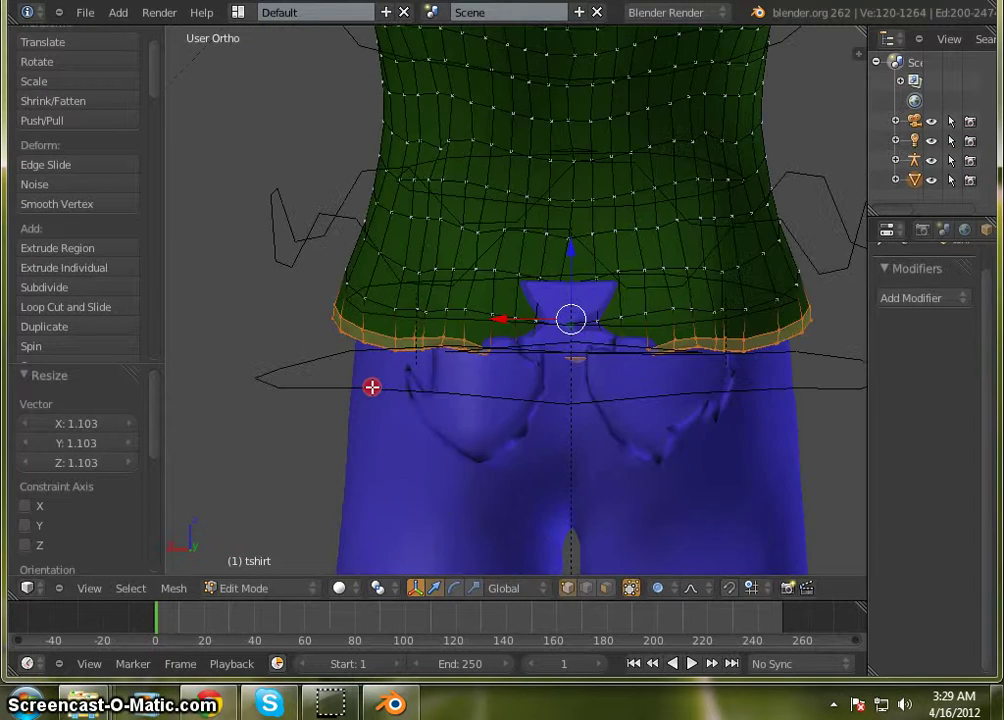
right_click(610, 355)
left_click(525, 357)
right_click(525, 357, "shift")
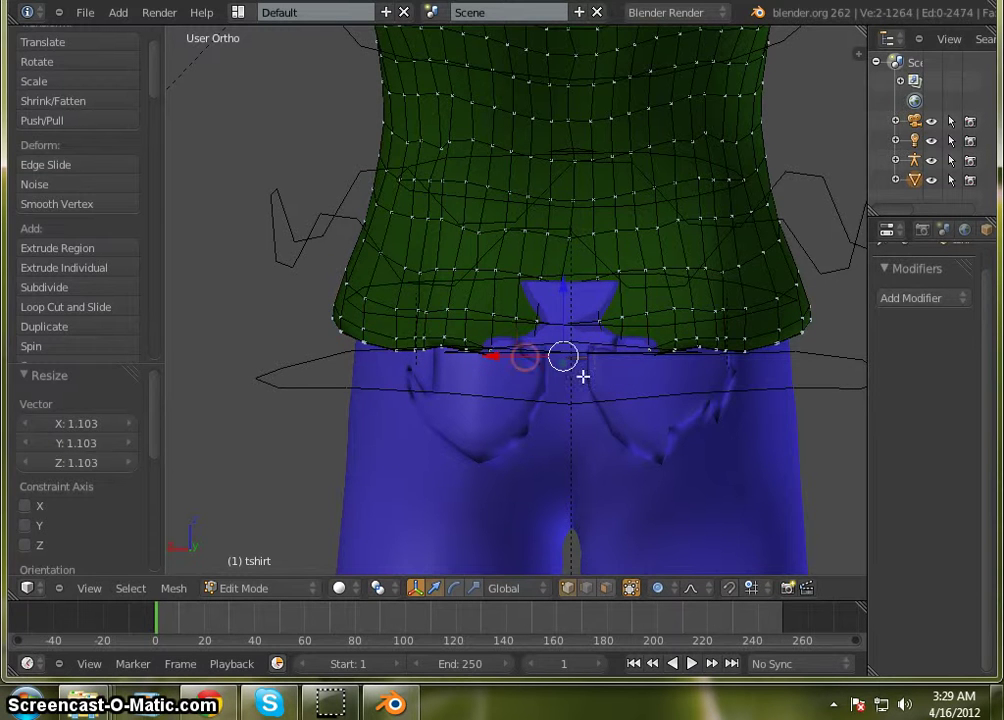
middle_click_drag(541, 391, 618, 419)
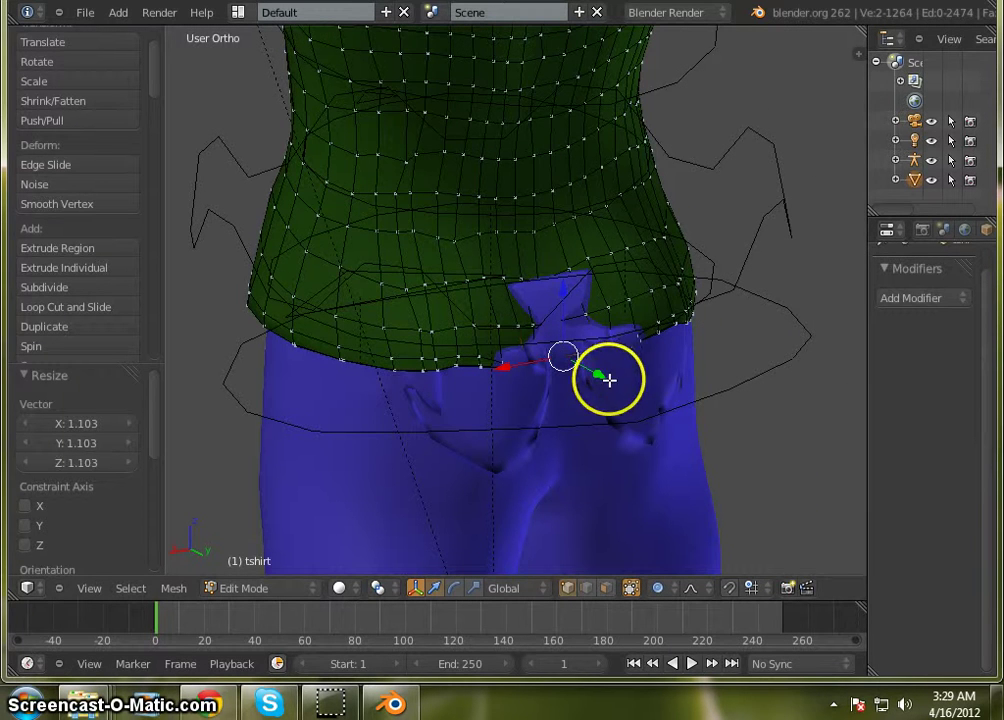
key("g")
key("y")
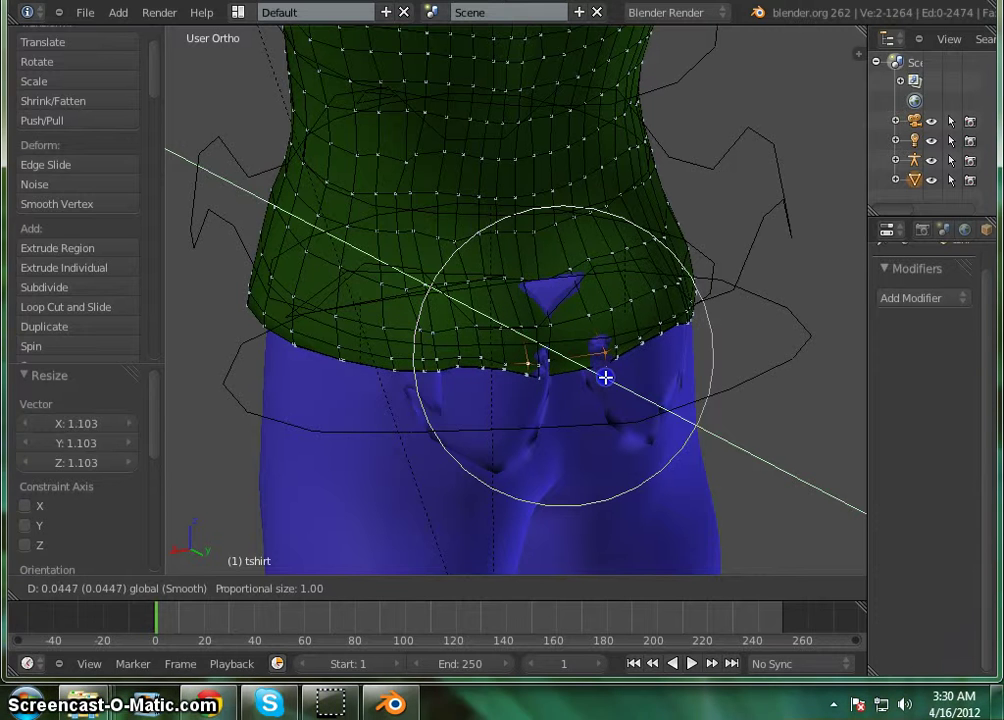
left_click(606, 378)
Move the four selected vertices at the centre of the tshirt's back hem about 0.038 along Y
middle_click_drag(632, 388, 579, 362)
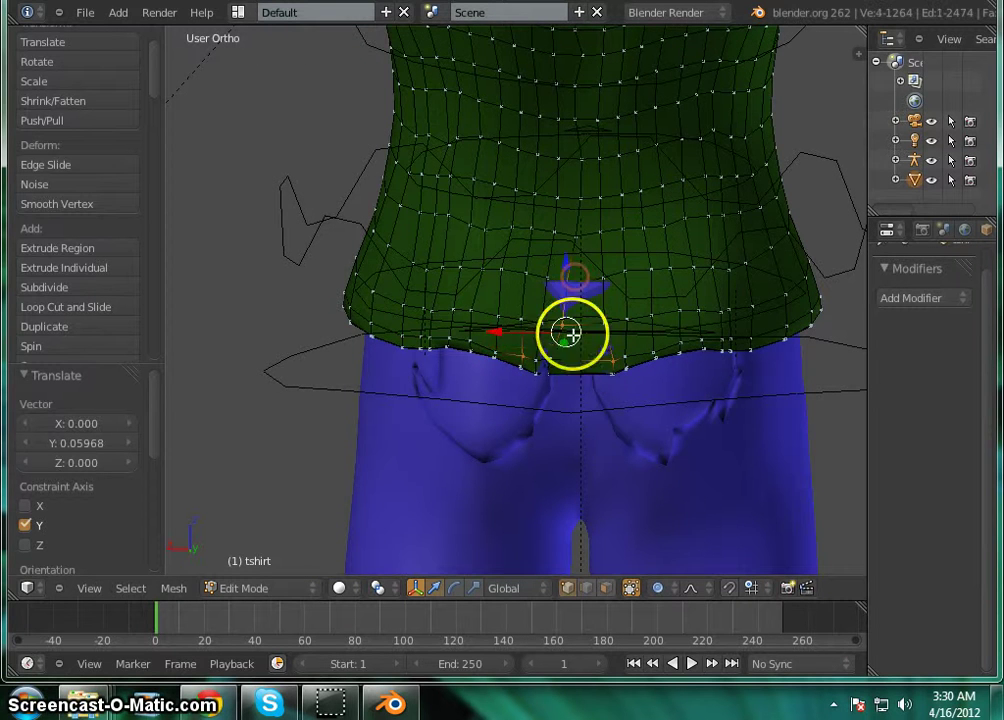
middle_click_drag(597, 422, 743, 441)
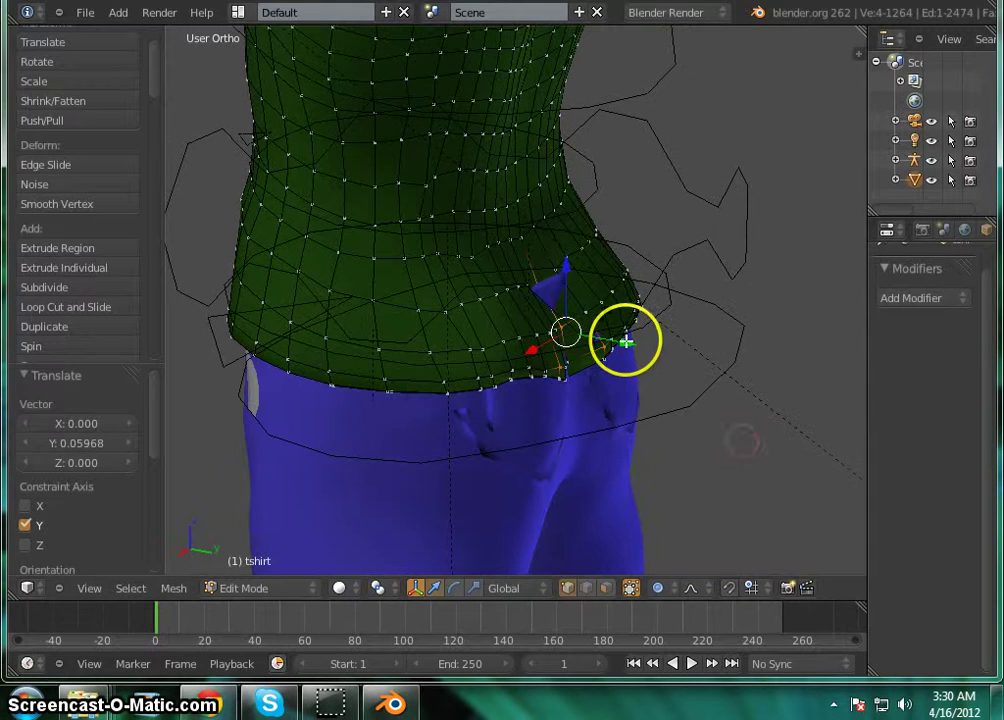
key("g")
key("y")
left_click(628, 342)
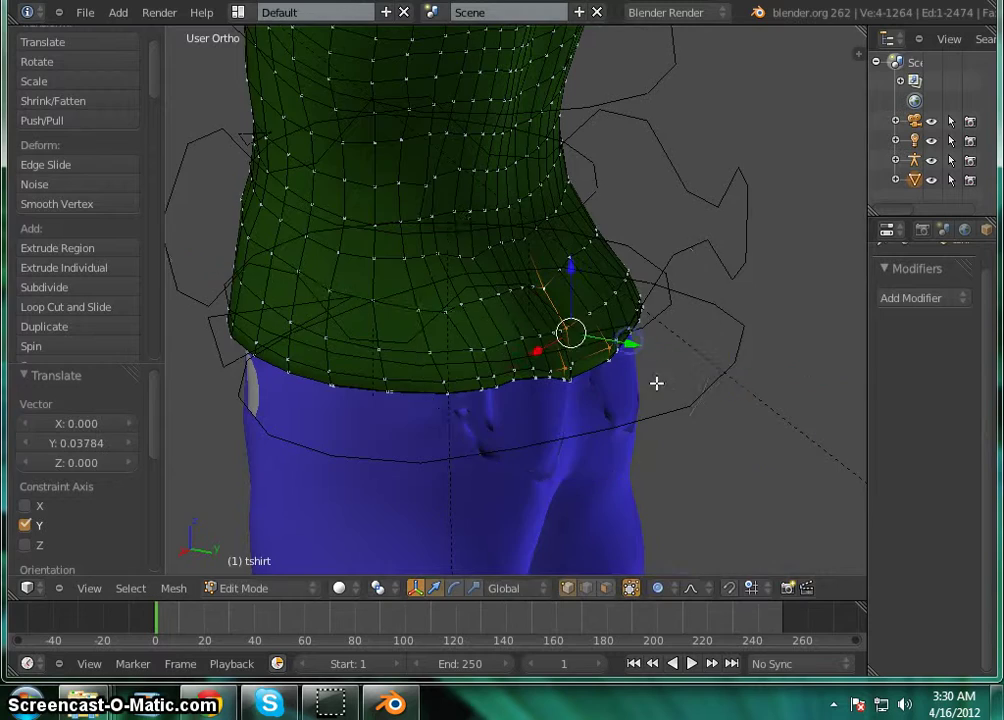
Deselect all of the tshirt's vertices and return to Object Mode with the whole character in view
middle_click_drag(592, 391, 513, 248)
key("a")
scroll(513, 248, "up", 2)
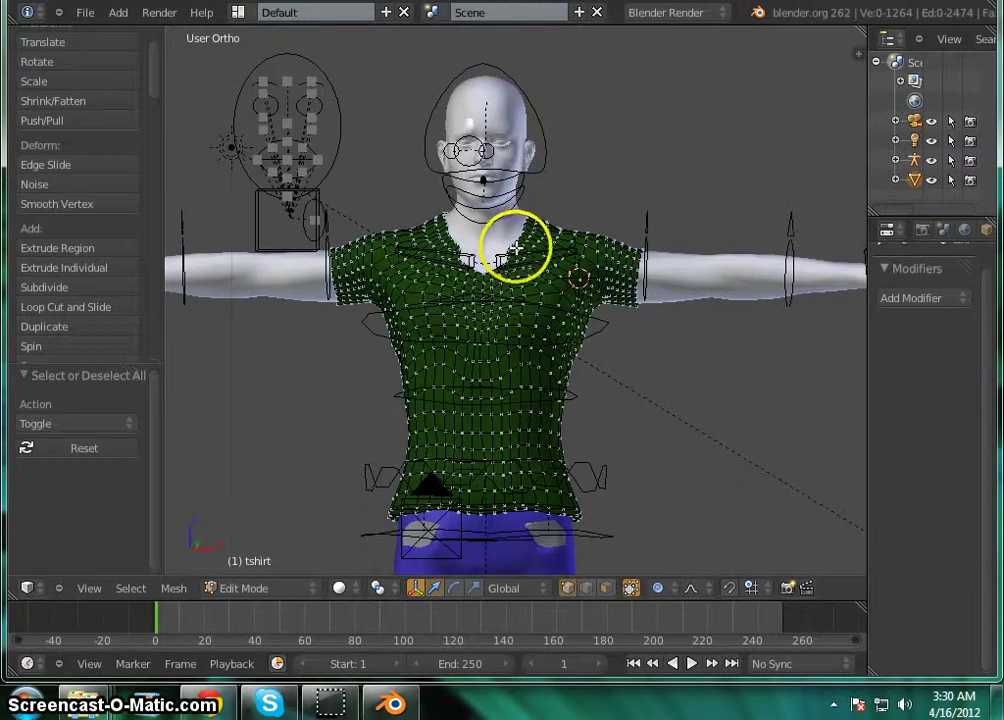
scroll(513, 248, "down", 1)
scroll(551, 311, "up", 2)
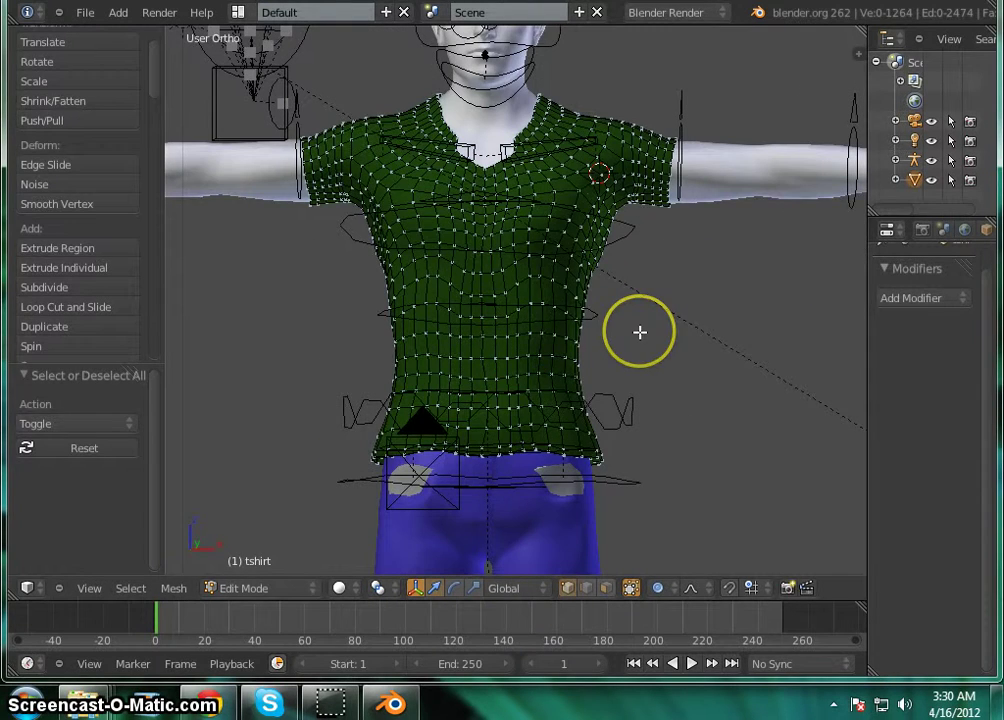
key("Tab")
middle_click_drag(700, 340, 708, 397)
scroll(716, 392, "down", 3)
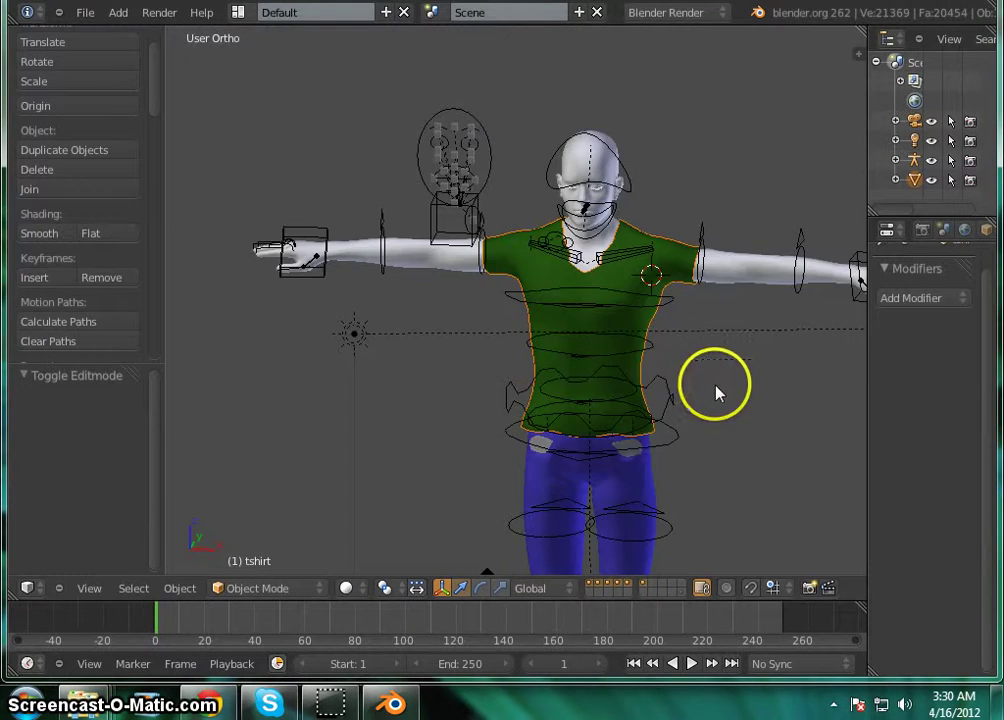
scroll(716, 392, "up", 2)
scroll(418, 335, "down", 3)
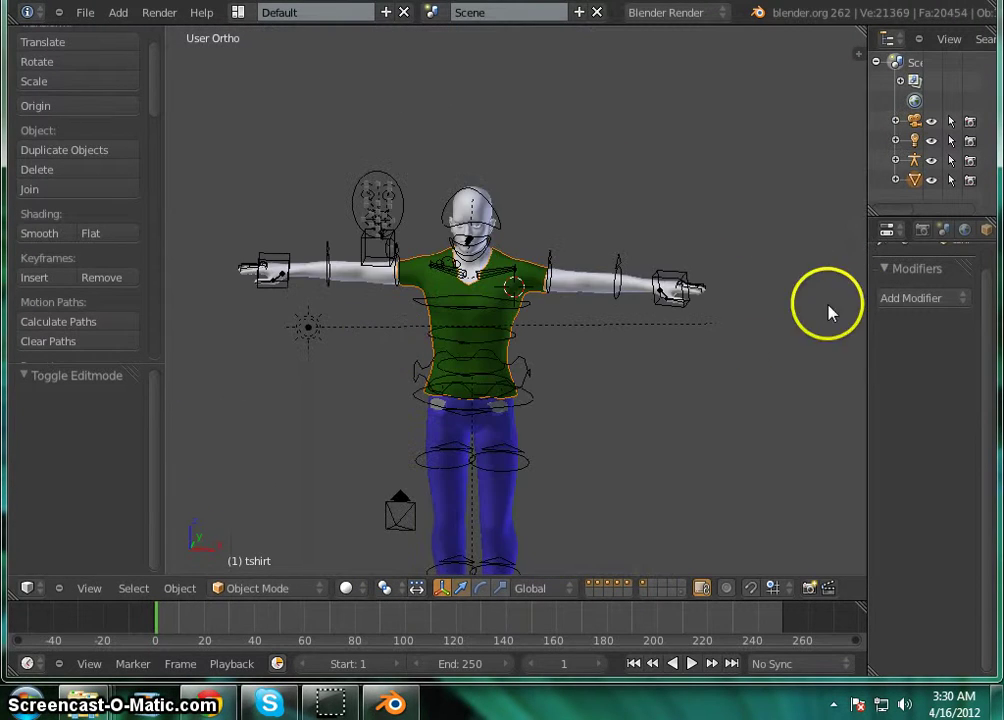
Widen the properties area and set Man3clean as the tshirt's parent object in its Relations settings
left_click_drag(866, 310, 587, 310)
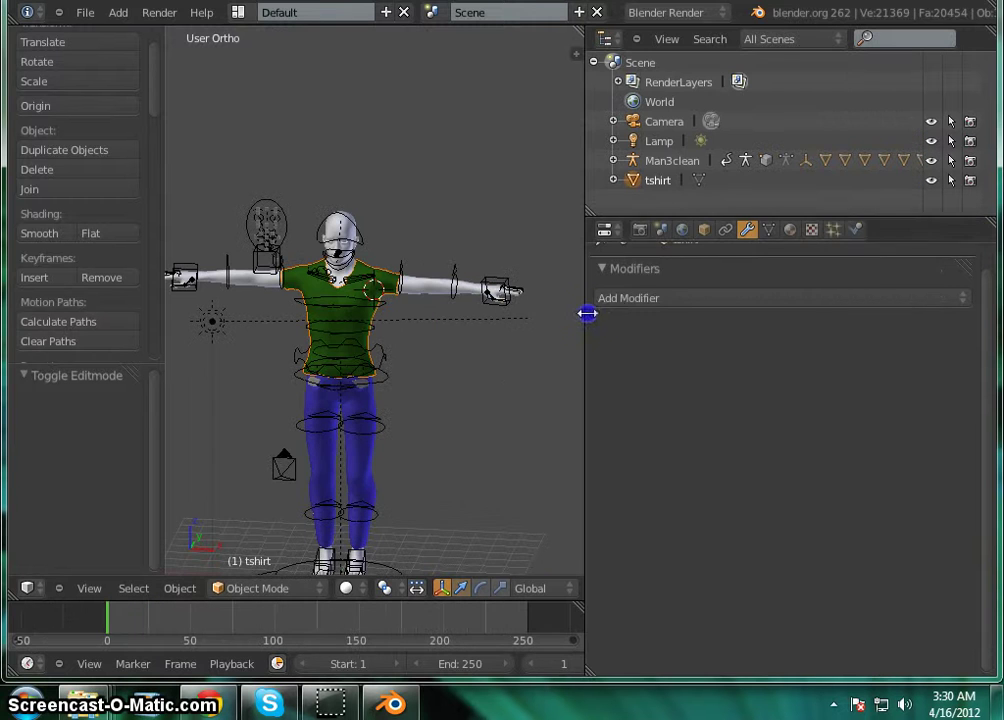
left_click(705, 231)
left_click(884, 520)
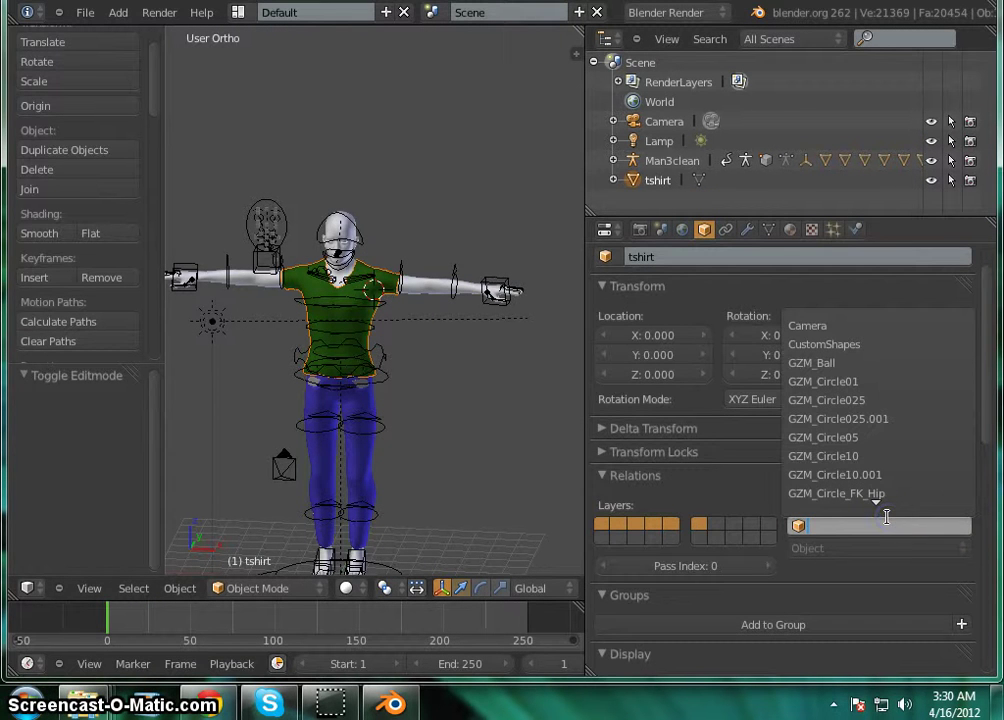
type("m")
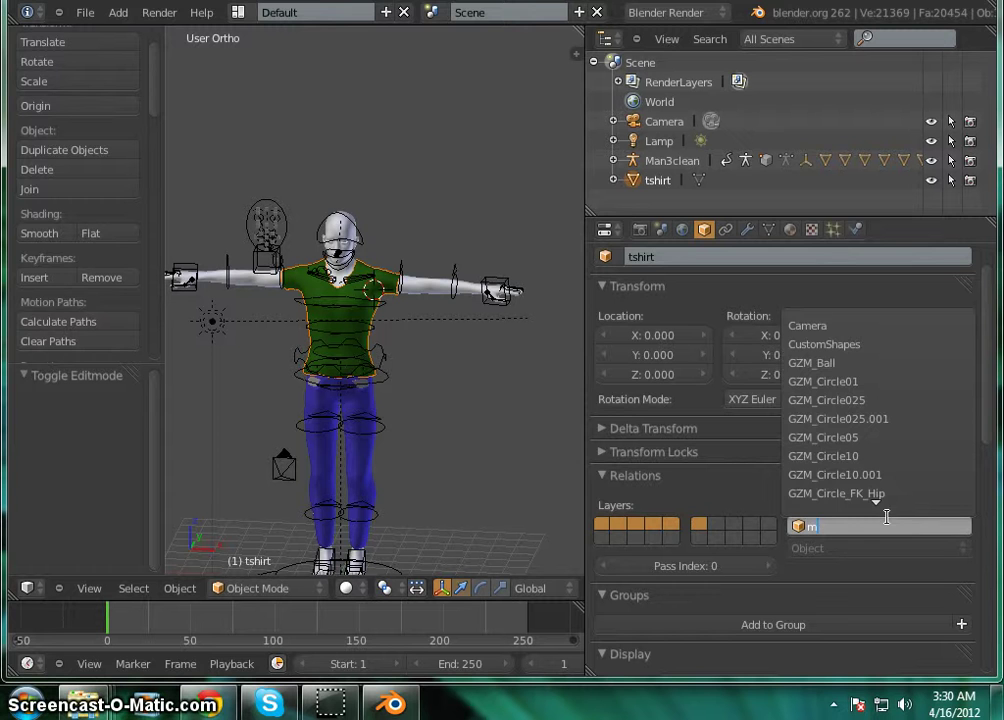
type("a")
left_click(897, 322)
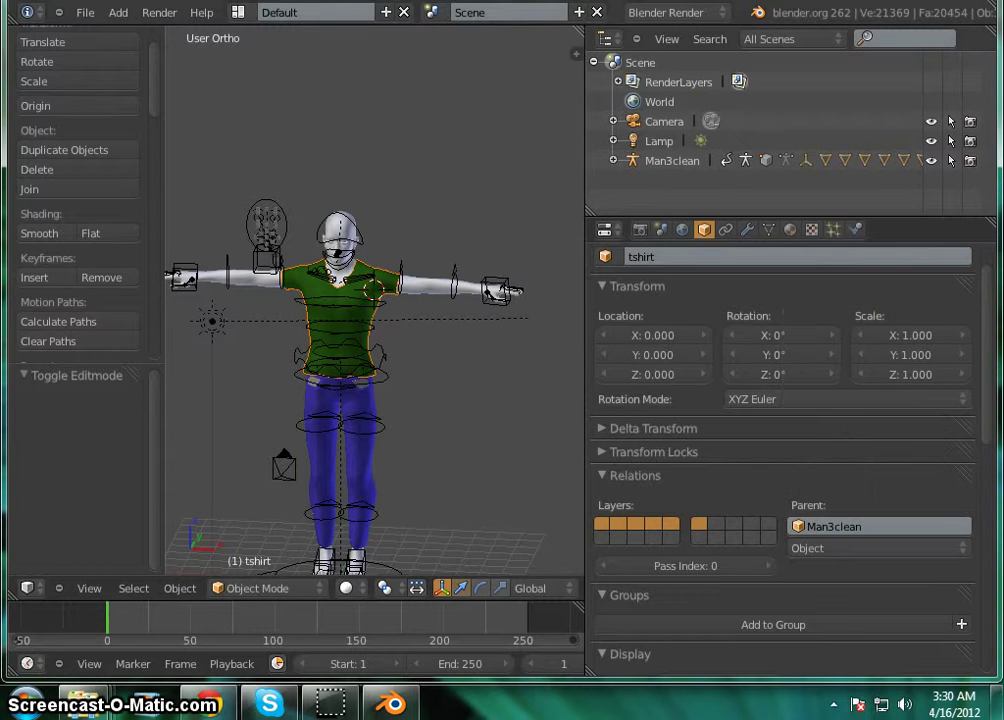
Expand Man3clean's hierarchy in the Outliner and check the tshirt's place among its child objects
left_click(613, 160)
scroll(740, 165, "down", 5)
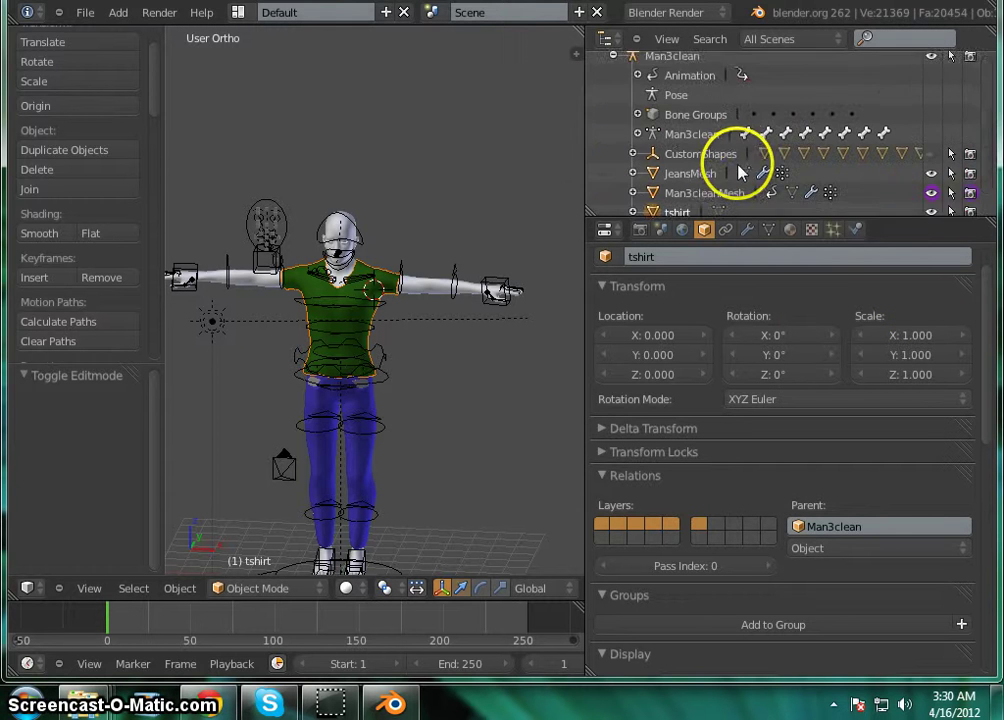
scroll(235, 310, "down", 3)
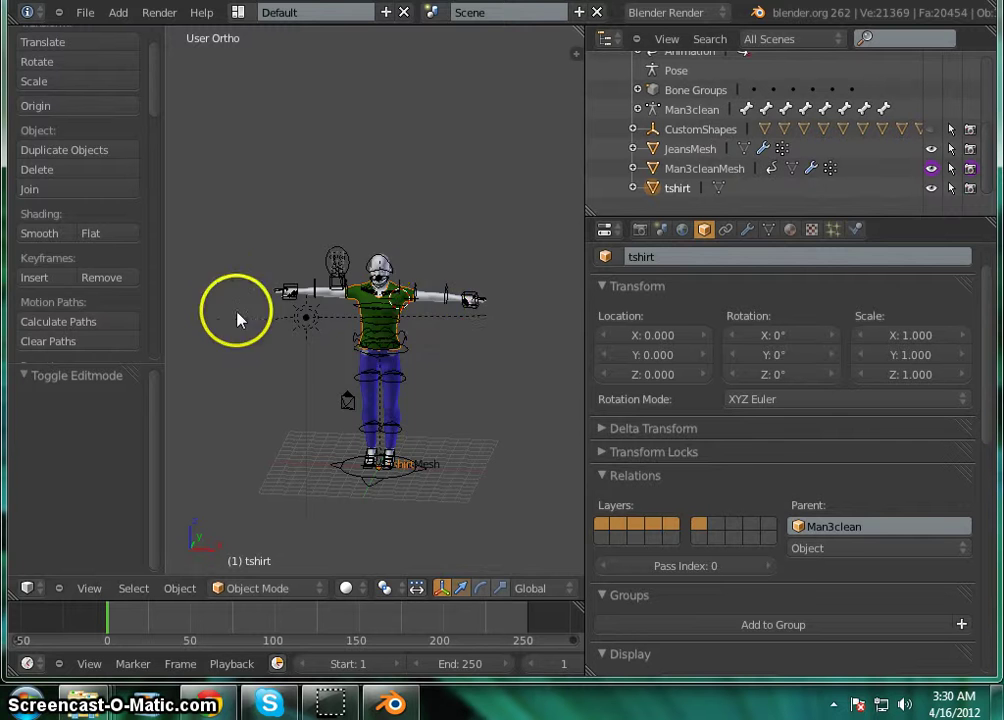
Deselect all objects and examine the parented tshirt's fit on the character from several angles
scroll(264, 287, "up", 5)
scroll(300, 290, "down", 6)
scroll(350, 285, "up", 4)
scroll(352, 269, "down", 3)
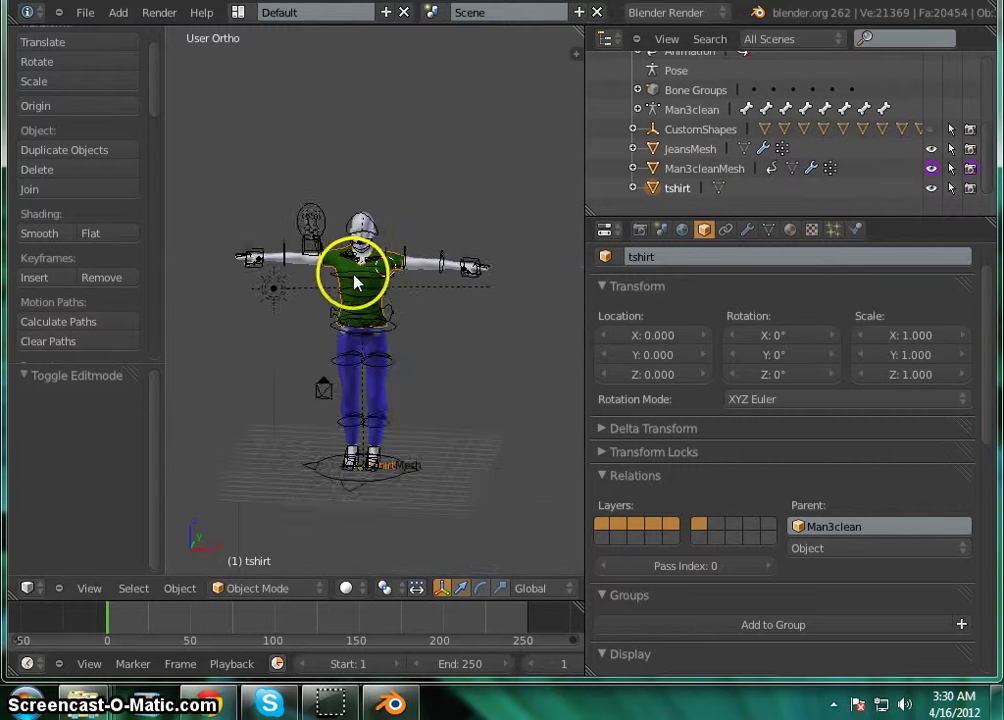
scroll(420, 300, "up", 2)
middle_click_drag(475, 320, 437, 302)
key("a")
scroll(448, 235, "up", 2)
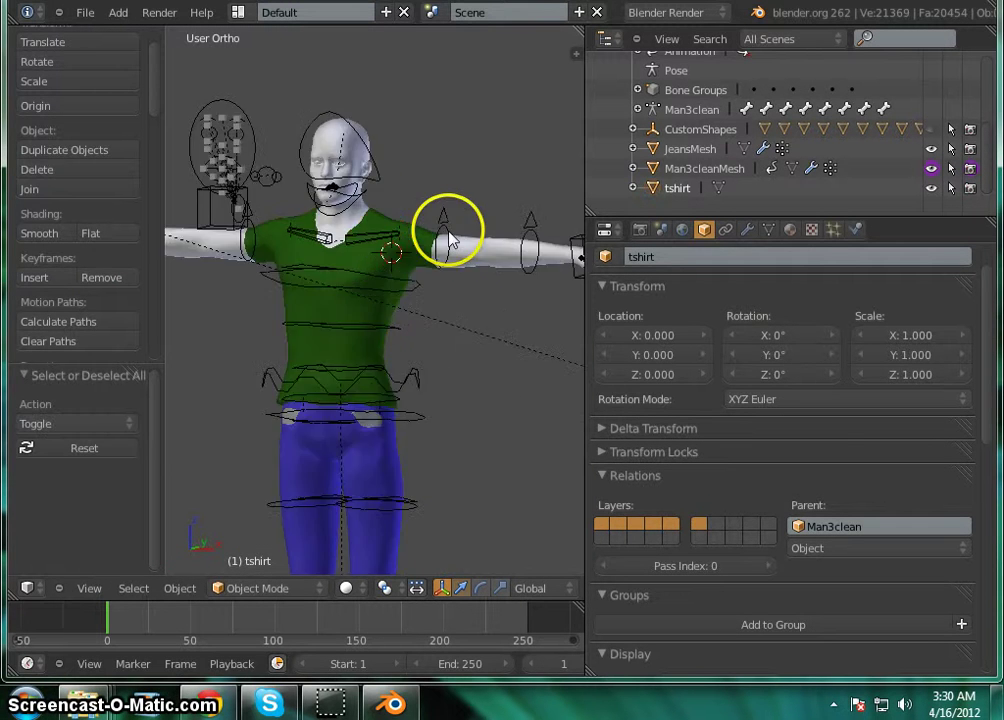
scroll(448, 235, "down", 2)
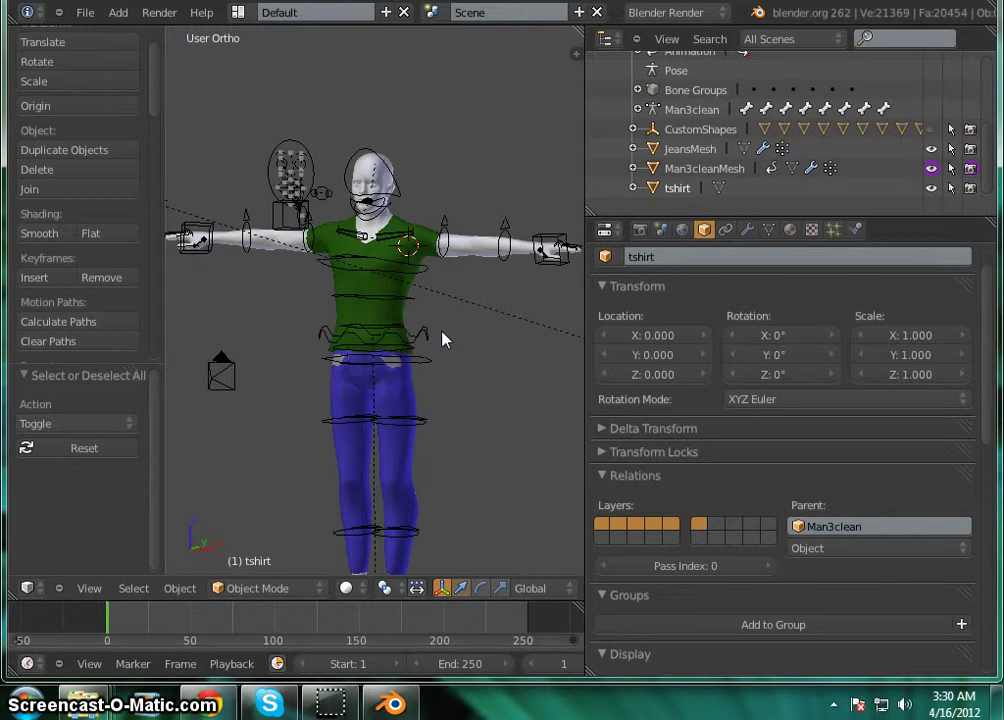
mouse_move(444, 340)
middle_mouse_down()
mouse_move(435, 334)
mouse_move(455, 269)
mouse_move(424, 327)
mouse_move(477, 311)
mouse_move(264, 338)
mouse_move(157, 233)
mouse_move(476, 343)
mouse_move(473, 325)
middle_mouse_up()
scroll(446, 324, "down", 2)
scroll(473, 282, "up", 2)
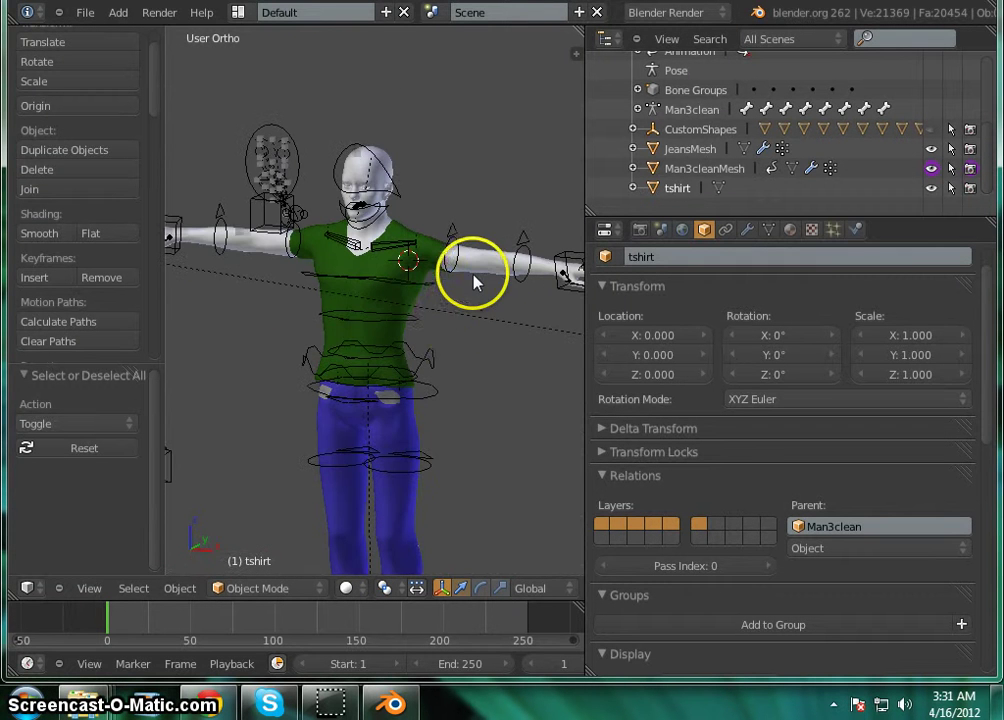